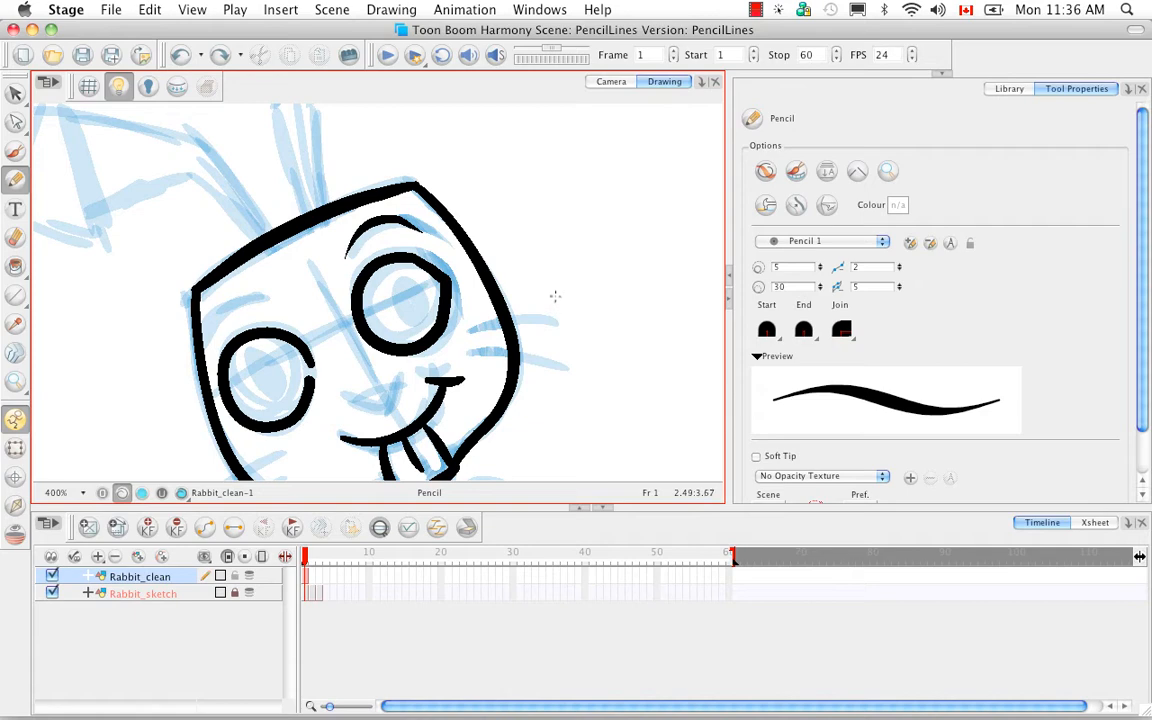
- Pencil the base edge of the rabbit's right-hand ear over the sketch, starting from the head outline
{"action": "key", "text": "space"}
{"action": "left_click_drag", "start_coordinate": [537, 189], "coordinate": [556, 337]}
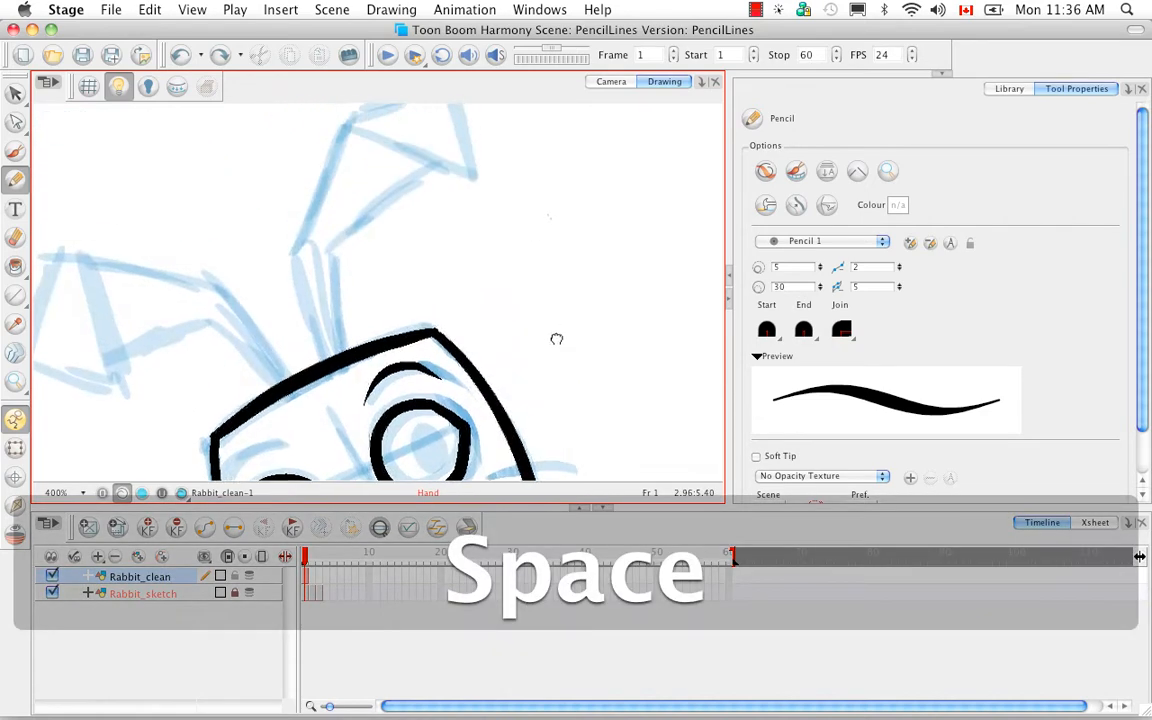
{"action": "key", "text": "alt+super"}
{"action": "mouse_move", "coordinate": [540, 283]}
{"action": "left_mouse_down"}
{"action": "mouse_move", "coordinate": [489, 445]}
{"action": "mouse_move", "coordinate": [471, 453]}
{"action": "left_mouse_up"}
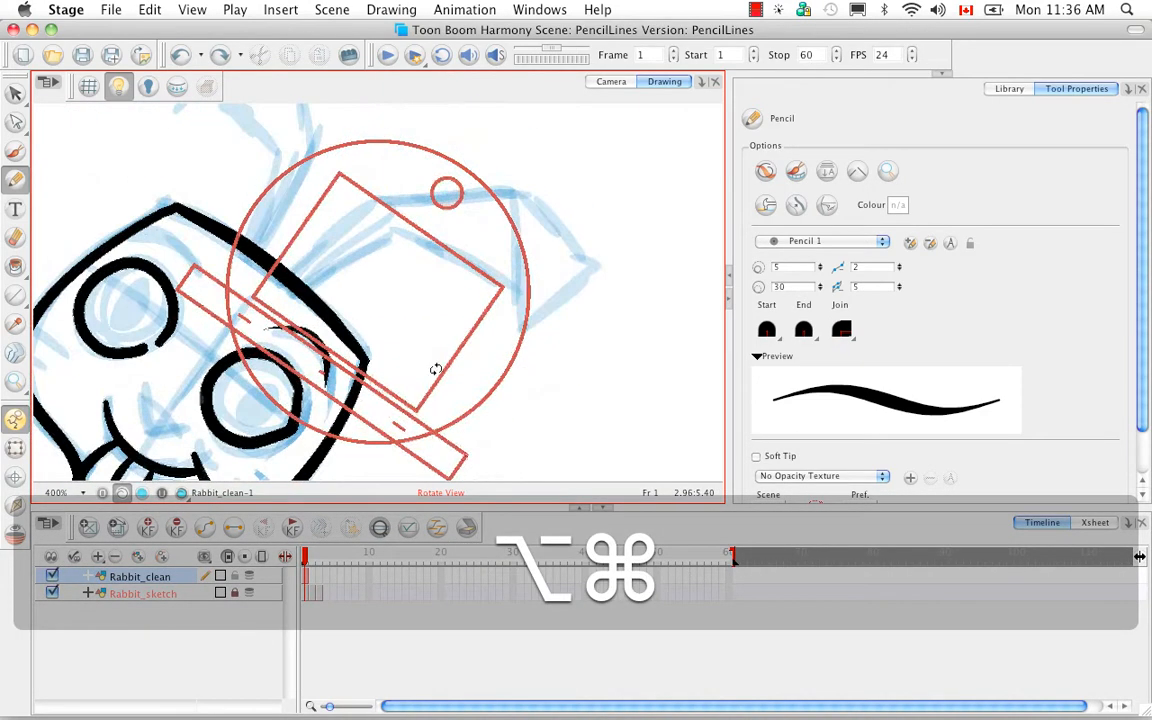
{"action": "key", "text": "space"}
{"action": "left_click_drag", "start_coordinate": [386, 248], "coordinate": [404, 340]}
{"action": "left_click_drag", "start_coordinate": [308, 366], "coordinate": [387, 290]}
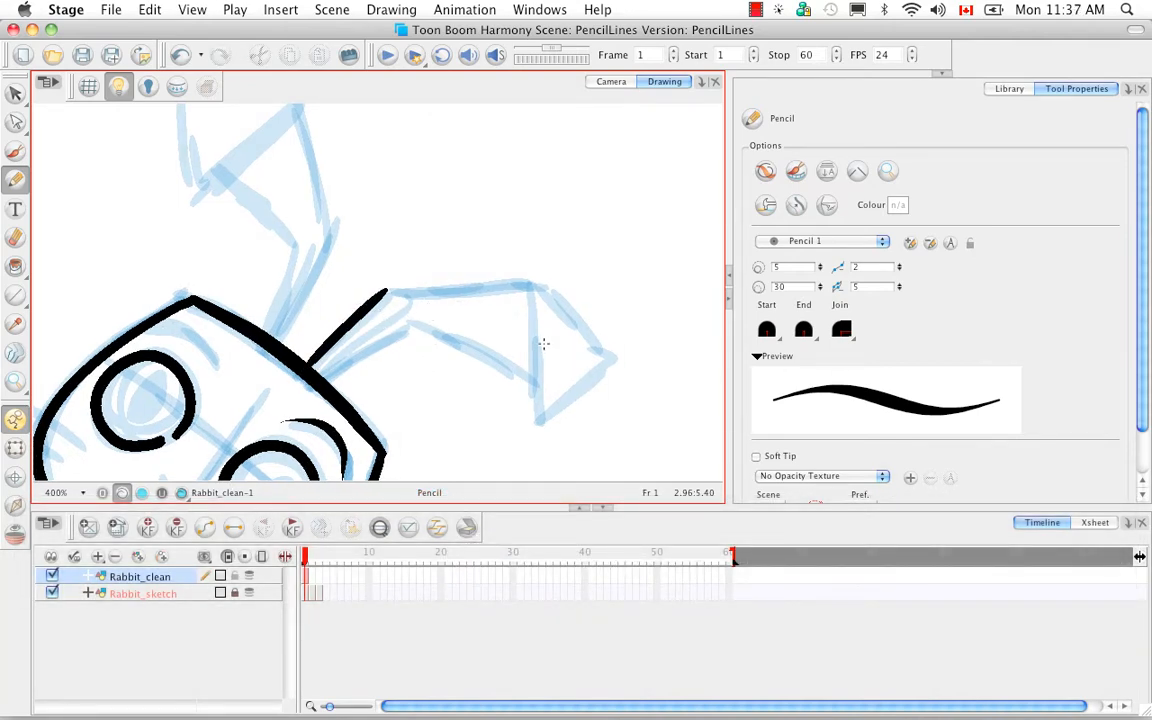
- Trace the ear's long upper edge and the top edge of its folded tip over the blue sketch
{"action": "key", "text": "alt+super"}
{"action": "mouse_move", "coordinate": [543, 343]}
{"action": "left_mouse_down"}
{"action": "mouse_move", "coordinate": [561, 334]}
{"action": "mouse_move", "coordinate": [545, 278]}
{"action": "left_mouse_up"}
{"action": "key", "text": "space"}
{"action": "mouse_move", "coordinate": [447, 301]}
{"action": "left_mouse_down"}
{"action": "mouse_move", "coordinate": [284, 346]}
{"action": "mouse_move", "coordinate": [392, 249]}
{"action": "left_mouse_up"}
{"action": "key", "text": "alt+super"}
{"action": "left_click_drag", "start_coordinate": [488, 347], "coordinate": [493, 274]}
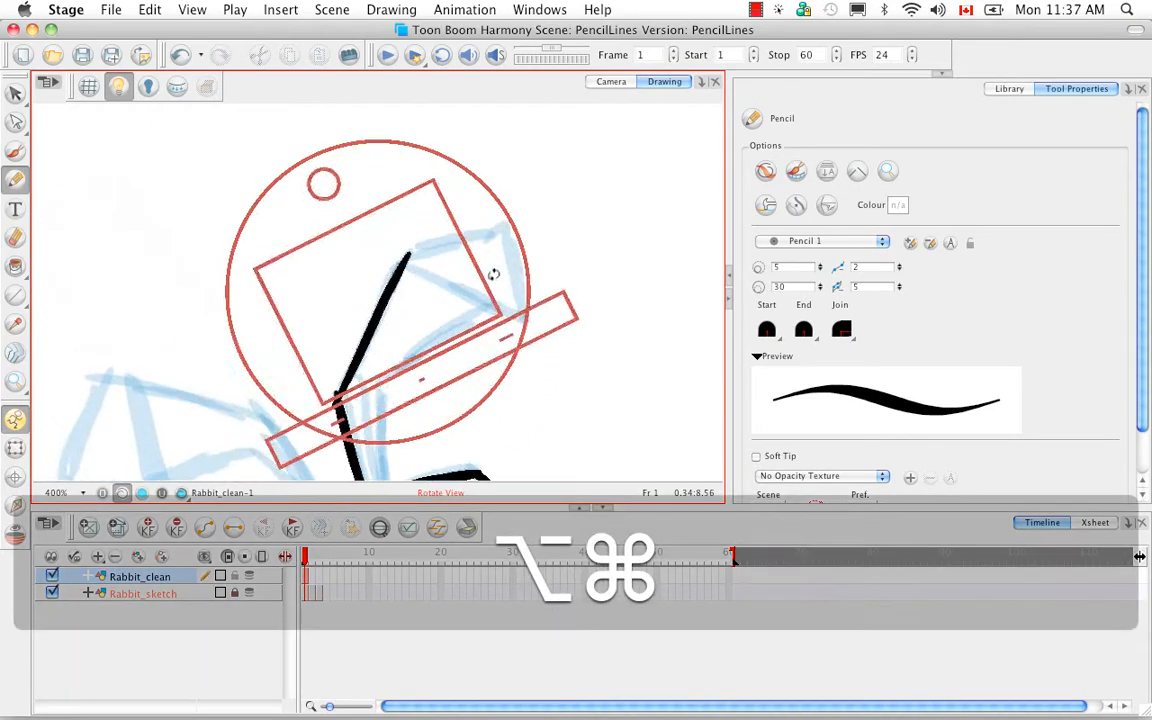
{"action": "key", "text": "space"}
{"action": "mouse_move", "coordinate": [424, 314]}
{"action": "left_mouse_down"}
{"action": "mouse_move", "coordinate": [367, 361]}
{"action": "mouse_move", "coordinate": [450, 290]}
{"action": "left_mouse_up"}
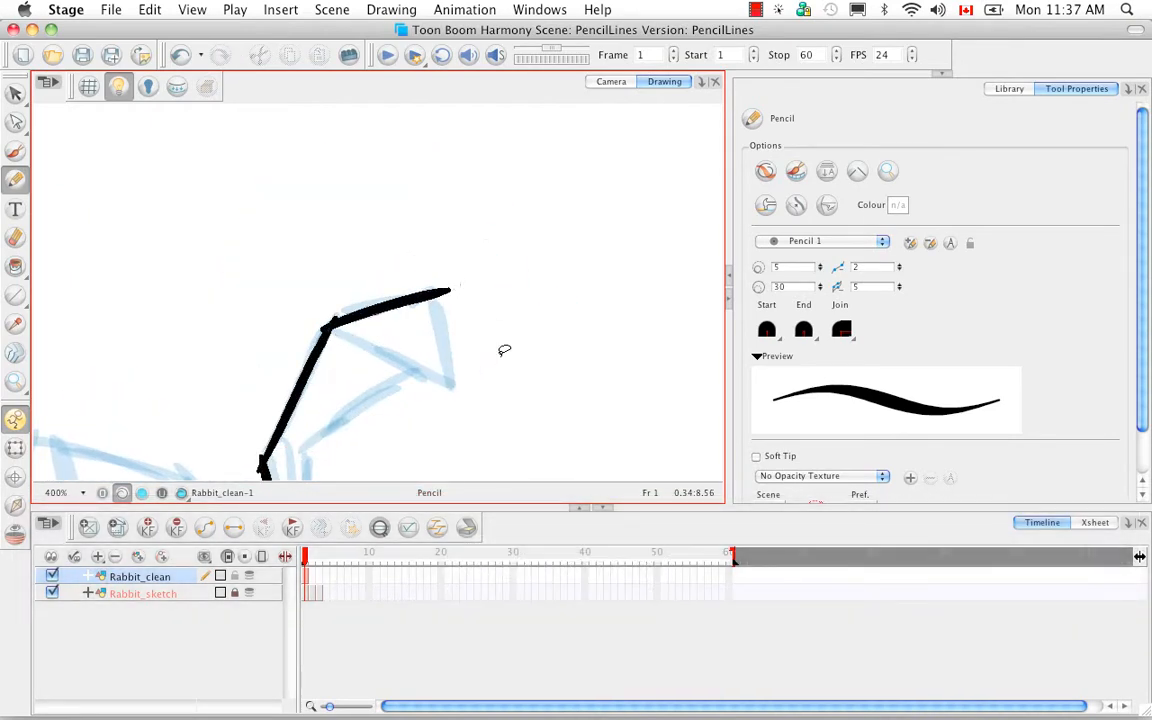
- Trace the short outer edge of the folded ear tip and the diagonal fold line back to the upper corner
{"action": "key", "text": "alt+super"}
{"action": "mouse_move", "coordinate": [504, 350]}
{"action": "left_mouse_down"}
{"action": "mouse_move", "coordinate": [510, 252]}
{"action": "mouse_move", "coordinate": [482, 180]}
{"action": "left_mouse_up"}
{"action": "key", "text": "space"}
{"action": "left_click_drag", "start_coordinate": [474, 270], "coordinate": [419, 321]}
{"action": "key", "text": "alt+super"}
{"action": "left_click_drag", "start_coordinate": [517, 331], "coordinate": [515, 251]}
{"action": "key", "text": "space"}
{"action": "mouse_move", "coordinate": [383, 315]}
{"action": "left_mouse_down"}
{"action": "mouse_move", "coordinate": [321, 339]}
{"action": "mouse_move", "coordinate": [364, 302]}
{"action": "left_mouse_up"}
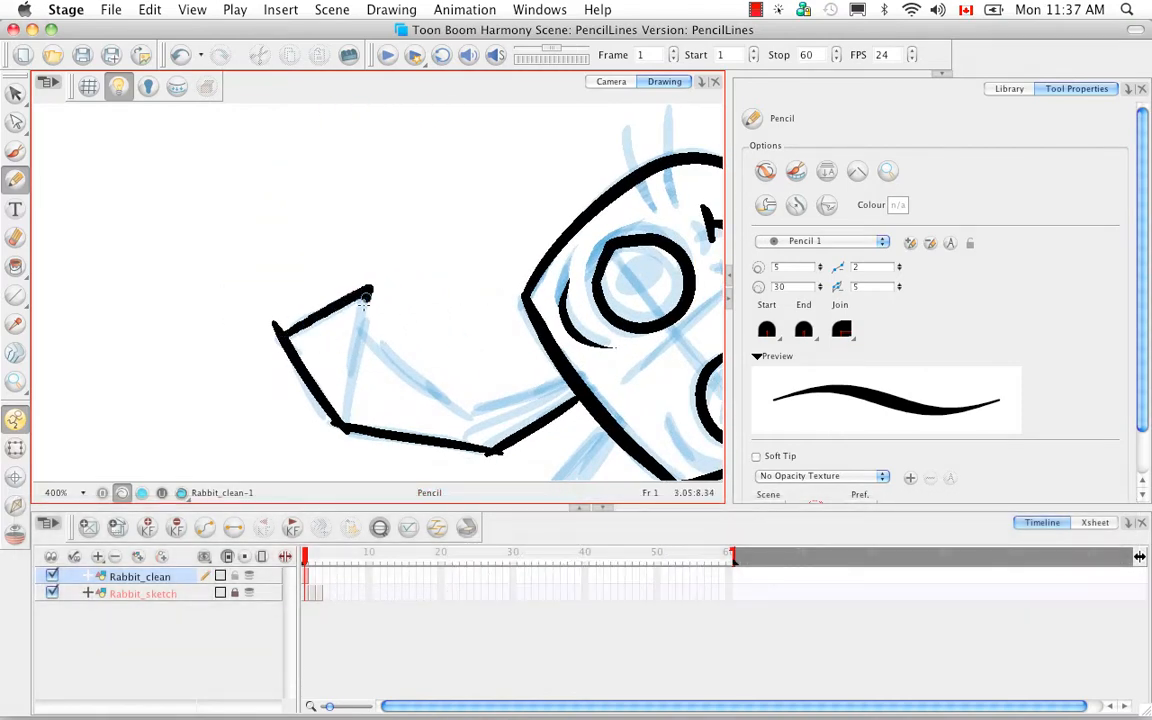
{"action": "key", "text": "alt+super"}
{"action": "mouse_move", "coordinate": [335, 447]}
{"action": "left_mouse_down"}
{"action": "mouse_move", "coordinate": [548, 327]}
{"action": "mouse_move", "coordinate": [522, 262]}
{"action": "left_mouse_up"}
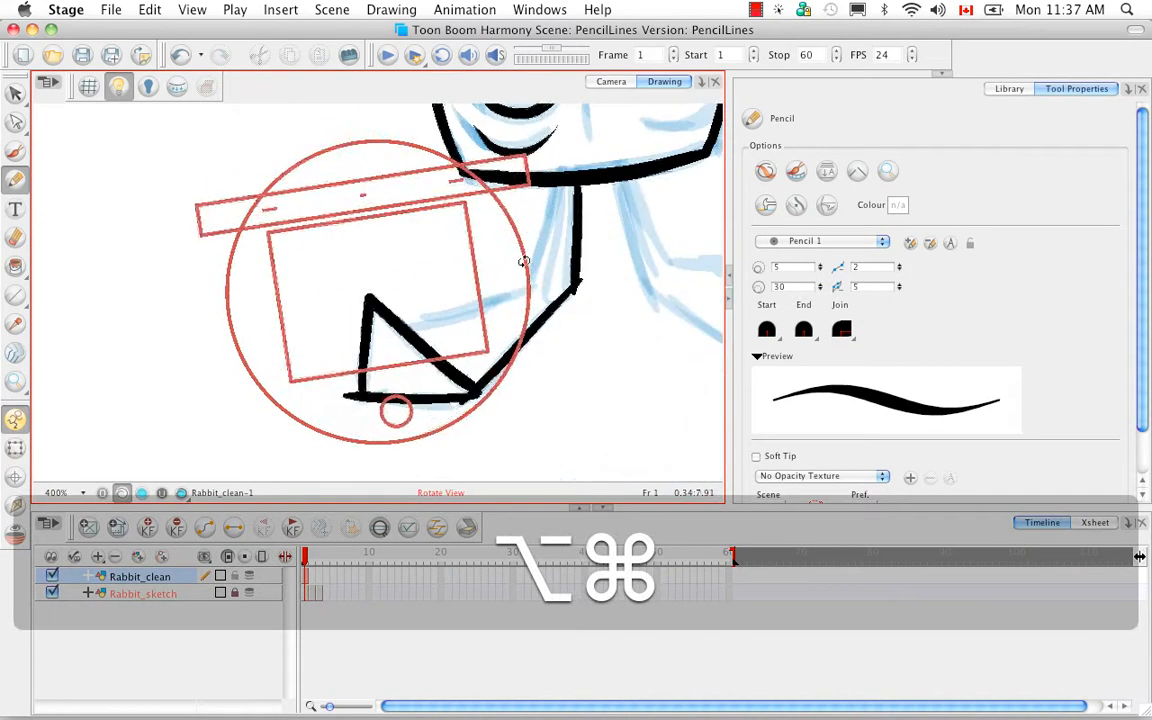
- Trace the ear's lower edge and inner base edge from the fold line down to the head outline
{"action": "key", "text": "space"}
{"action": "mouse_move", "coordinate": [435, 351]}
{"action": "left_mouse_down"}
{"action": "mouse_move", "coordinate": [390, 391]}
{"action": "mouse_move", "coordinate": [496, 318]}
{"action": "mouse_move", "coordinate": [519, 404]}
{"action": "mouse_move", "coordinate": [424, 444]}
{"action": "left_mouse_up"}
{"action": "key", "text": "alt+super"}
{"action": "key", "text": "space"}
{"action": "left_click_drag", "start_coordinate": [524, 393], "coordinate": [455, 285]}
{"action": "key", "text": "alt+super"}
{"action": "mouse_move", "coordinate": [544, 330]}
{"action": "left_mouse_down"}
{"action": "mouse_move", "coordinate": [548, 290]}
{"action": "mouse_move", "coordinate": [232, 424]}
{"action": "mouse_move", "coordinate": [180, 281]}
{"action": "left_mouse_up"}
{"action": "key", "text": "super+z"}
{"action": "key", "text": "alt+super"}
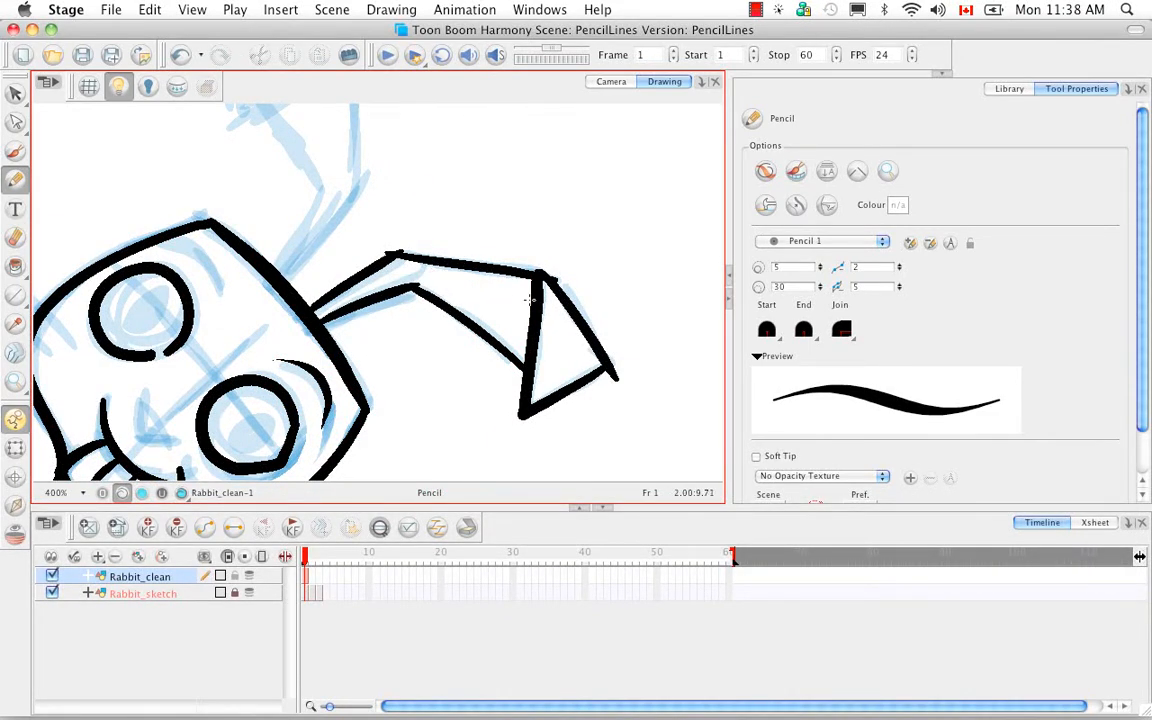
- Try to trim the line end overshooting the ear tip's outer corner with the Cutter tool
{"action": "key", "text": "alt+super"}
{"action": "mouse_move", "coordinate": [530, 300]}
{"action": "left_mouse_down"}
{"action": "mouse_move", "coordinate": [507, 155]}
{"action": "mouse_move", "coordinate": [502, 168]}
{"action": "left_mouse_up"}
{"action": "key", "text": "space"}
{"action": "left_click_drag", "start_coordinate": [399, 303], "coordinate": [365, 376]}
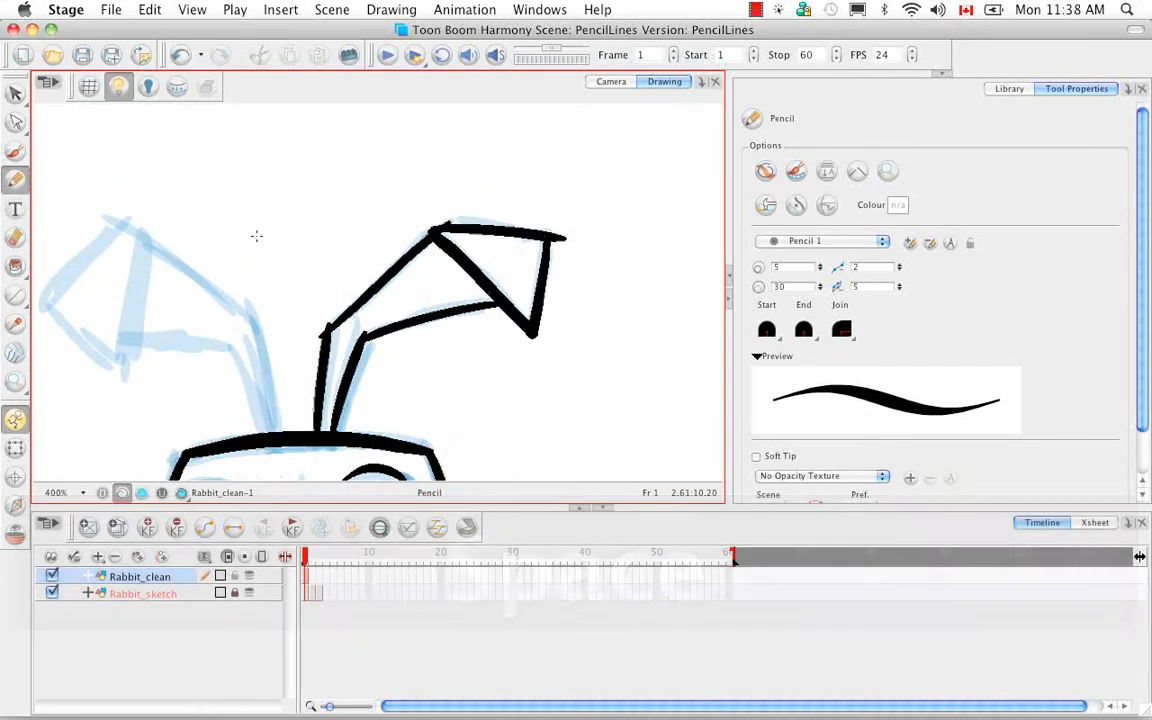
{"action": "left_click_drag", "start_coordinate": [15, 92], "coordinate": [80, 118]}
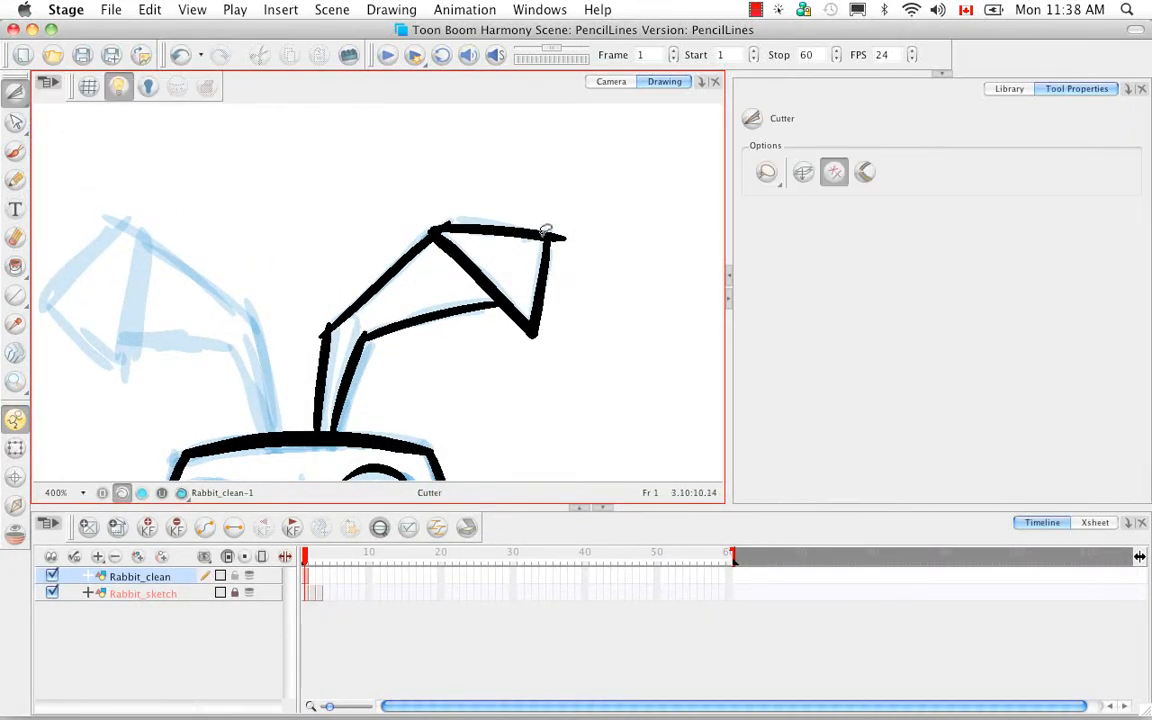
{"action": "key", "text": "d"}
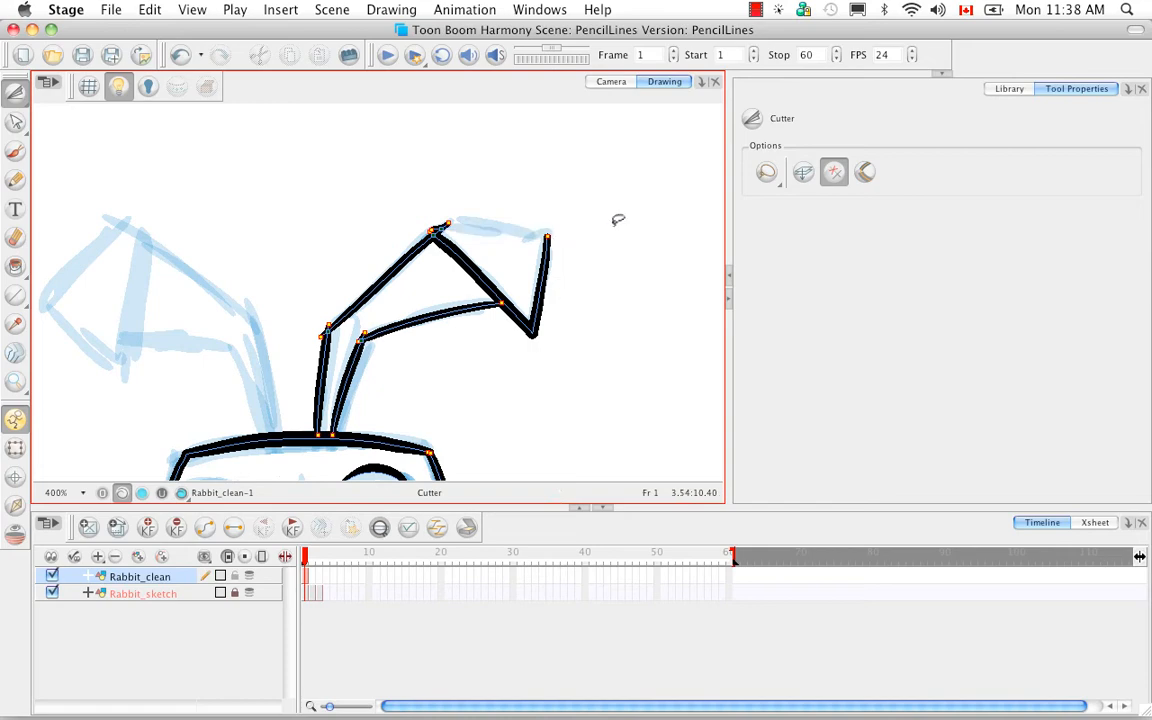
{"action": "key", "text": "super+z"}
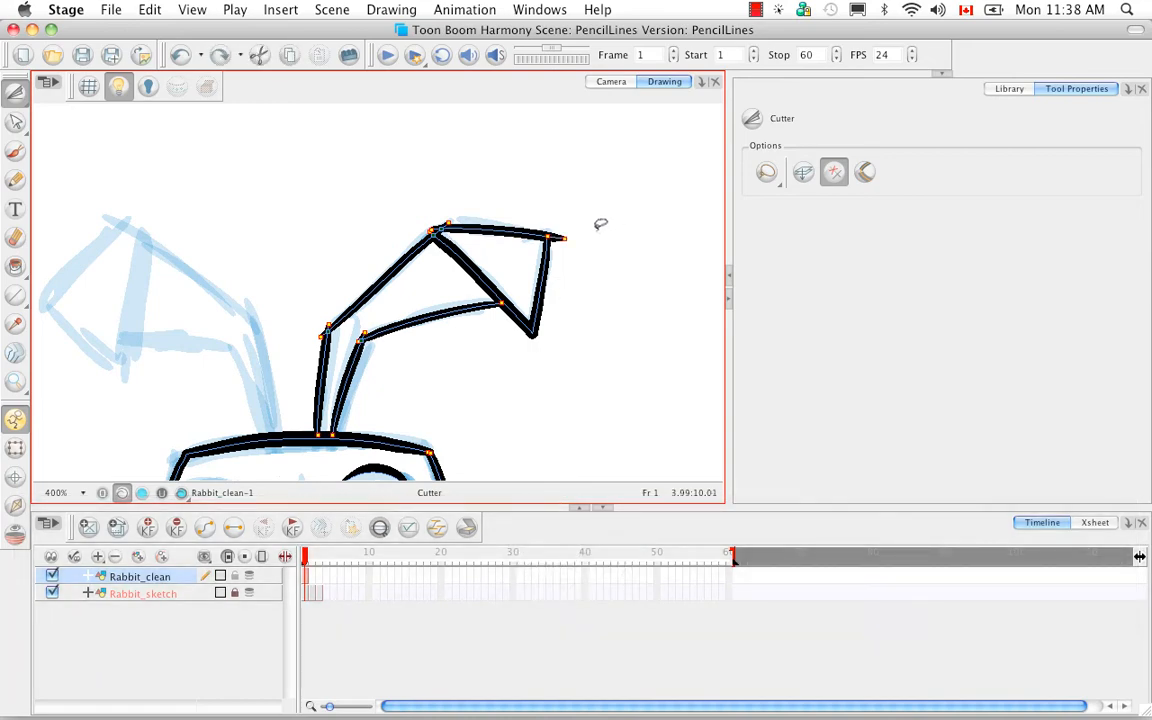
- Cut off the overshooting line ends where the ear's outer base edge meets the long upper edge
{"action": "key", "text": "super+equal"}
{"action": "key", "text": "super+equal"}
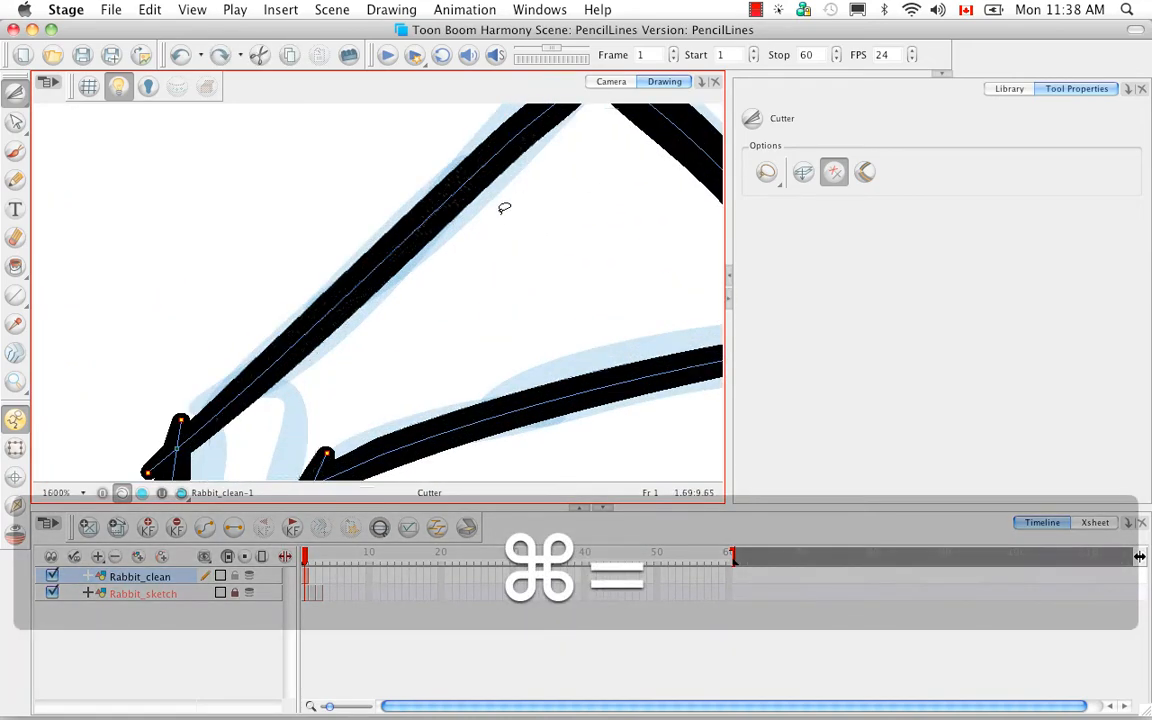
{"action": "key", "text": "space"}
{"action": "mouse_move", "coordinate": [219, 334]}
{"action": "left_mouse_down"}
{"action": "mouse_move", "coordinate": [231, 249]}
{"action": "mouse_move", "coordinate": [221, 285]}
{"action": "mouse_move", "coordinate": [237, 275]}
{"action": "left_mouse_up"}
{"action": "mouse_move", "coordinate": [186, 348]}
{"action": "left_mouse_down"}
{"action": "mouse_move", "coordinate": [197, 319]}
{"action": "mouse_move", "coordinate": [191, 264]}
{"action": "left_mouse_up"}
- Delete the overshooting end of the inner base edge at the ear's inner bend
{"action": "key", "text": "space"}
{"action": "mouse_move", "coordinate": [355, 320]}
{"action": "left_mouse_down"}
{"action": "mouse_move", "coordinate": [272, 321]}
{"action": "mouse_move", "coordinate": [284, 324]}
{"action": "left_mouse_up"}
{"action": "key", "text": "super+z"}
{"action": "key", "text": "super+z"}
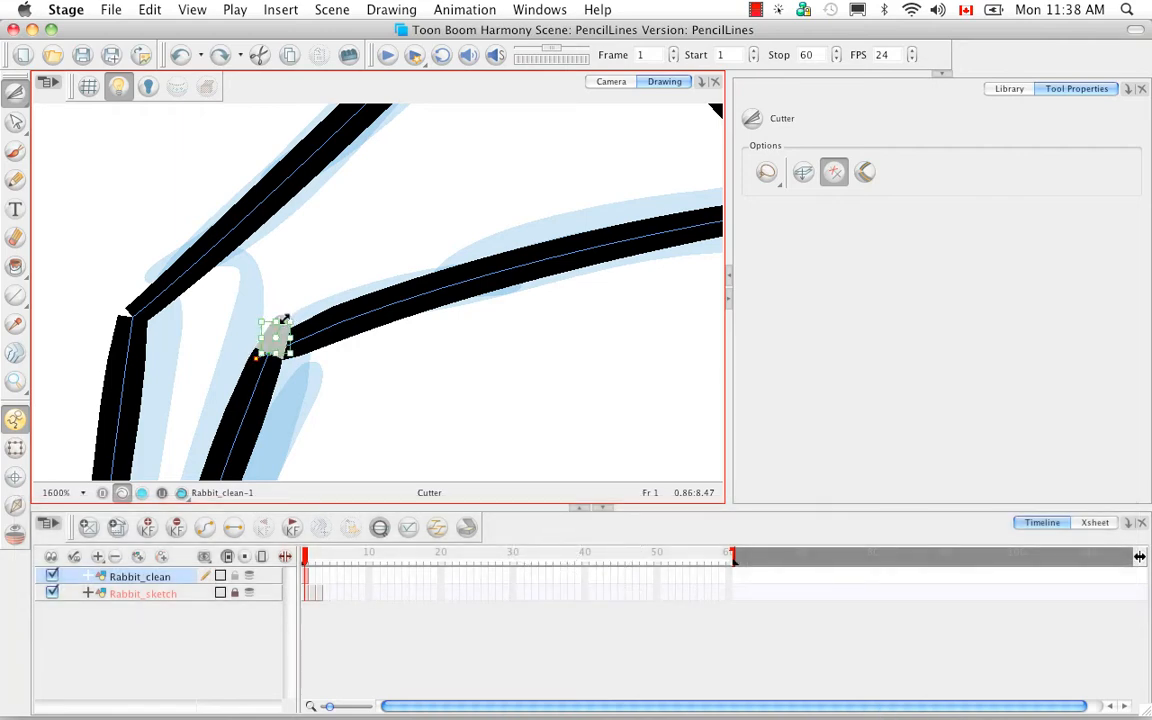
{"action": "key", "text": "BackSpace"}
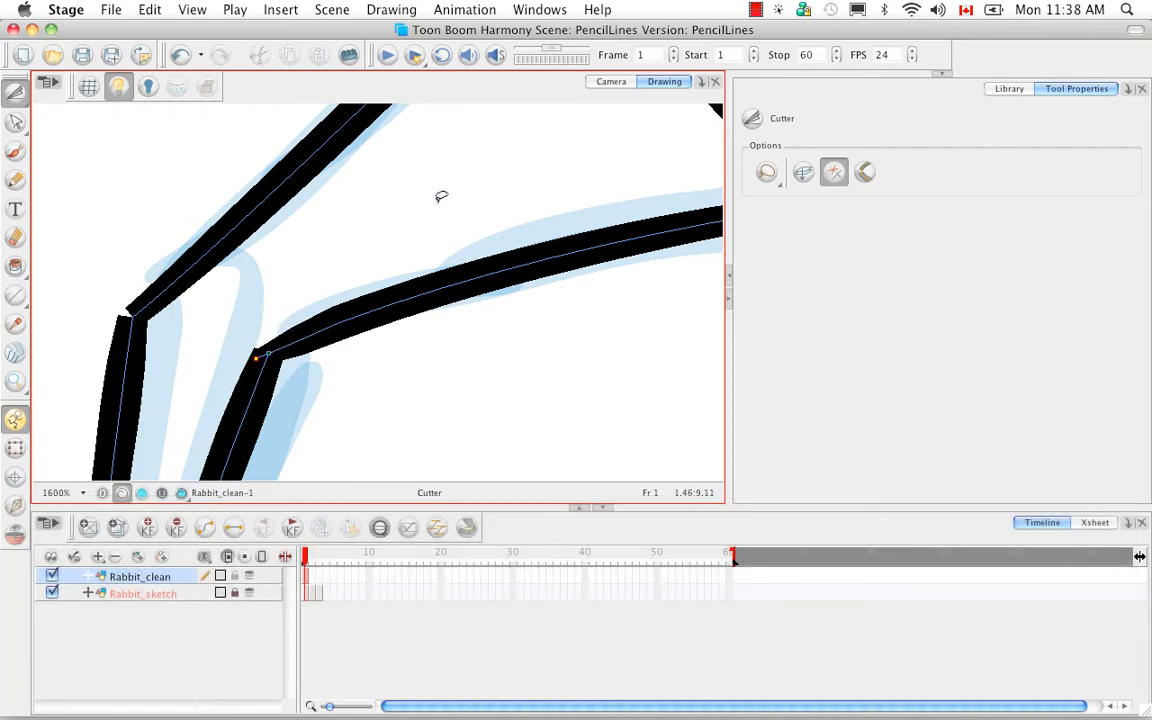
- Cut off the overshooting line ends at the upper corner where the fold line meets the ear's top edge
{"action": "key", "text": "space"}
{"action": "left_click_drag", "start_coordinate": [411, 298], "coordinate": [283, 406]}
{"action": "left_click_drag", "start_coordinate": [422, 187], "coordinate": [330, 420]}
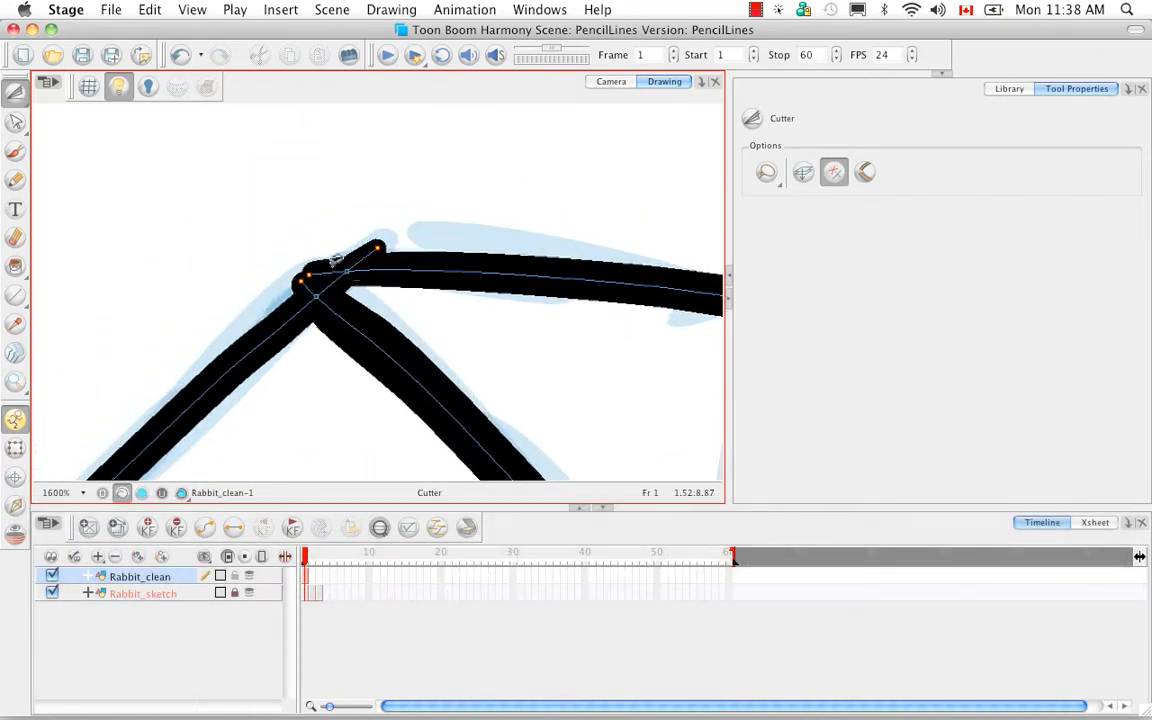
{"action": "left_click_drag", "start_coordinate": [316, 271], "coordinate": [291, 285]}
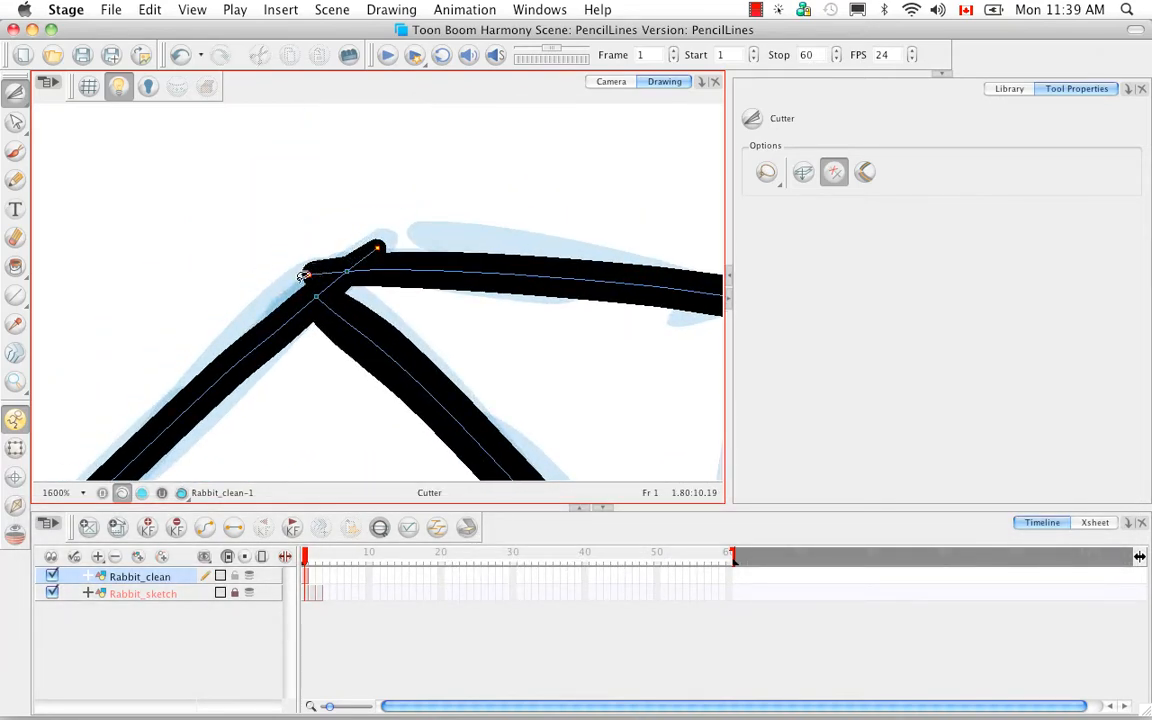
{"action": "left_click_drag", "start_coordinate": [380, 247], "coordinate": [394, 236]}
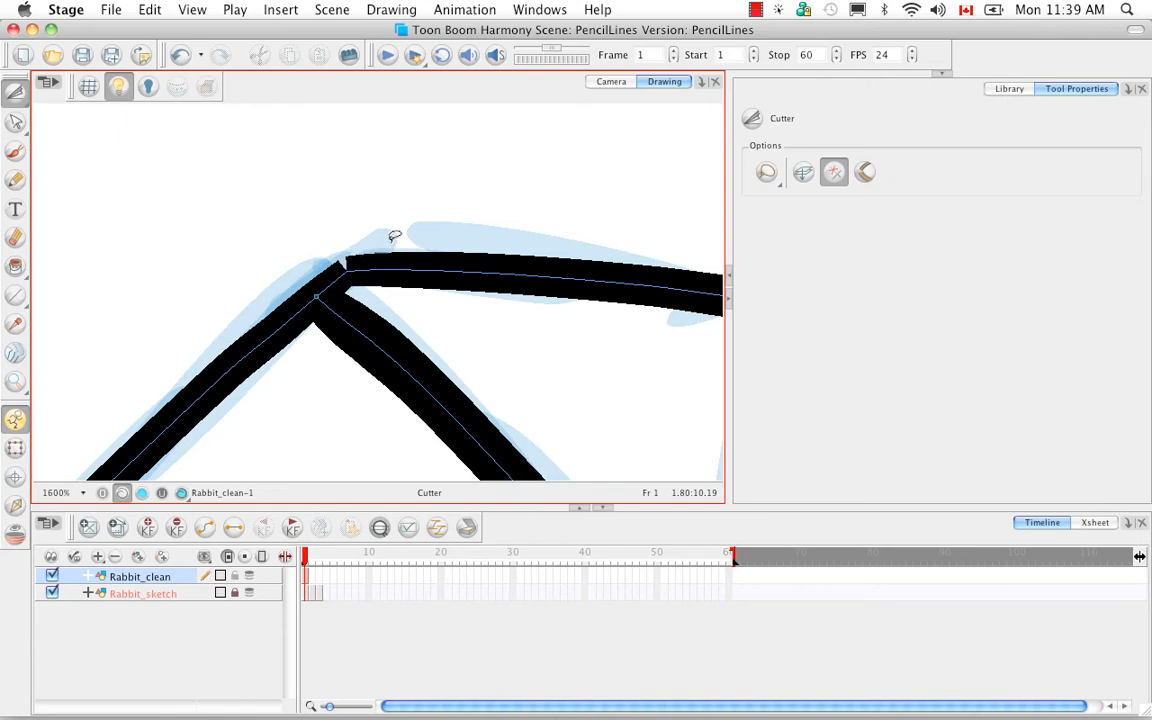
- Try again to cut off the top edge's overshooting end at the ear tip's outer corner
{"action": "key", "text": "space"}
{"action": "mouse_move", "coordinate": [431, 343]}
{"action": "left_mouse_down"}
{"action": "mouse_move", "coordinate": [419, 324]}
{"action": "mouse_move", "coordinate": [288, 399]}
{"action": "left_mouse_up"}
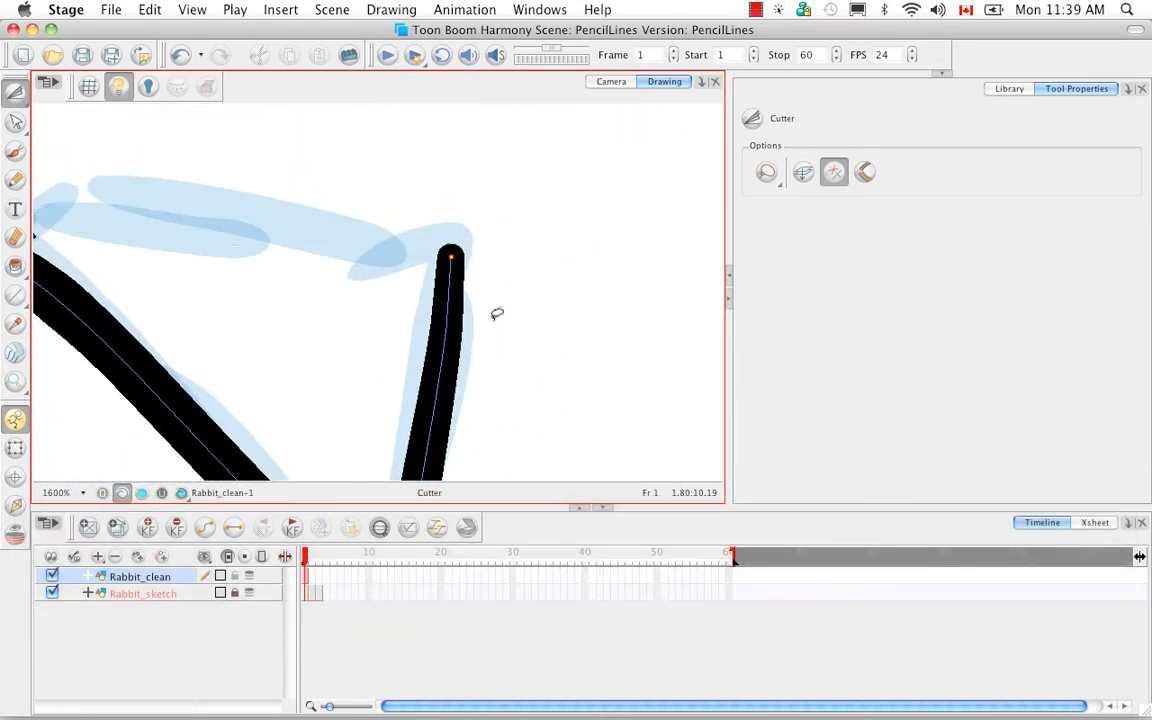
{"action": "key", "text": "super+z"}
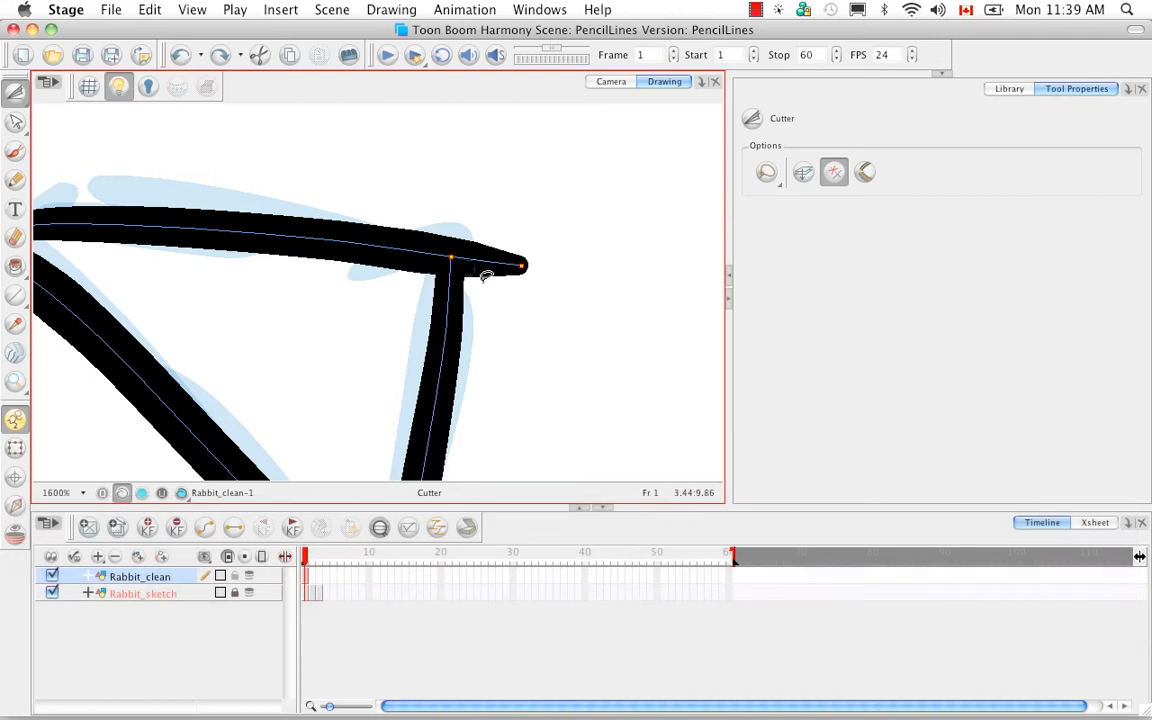
- Extend the ear tip's outer edge past the top edge with the Contour Editor, and cut off both overshooting ends
{"action": "key", "text": "alt+a"}
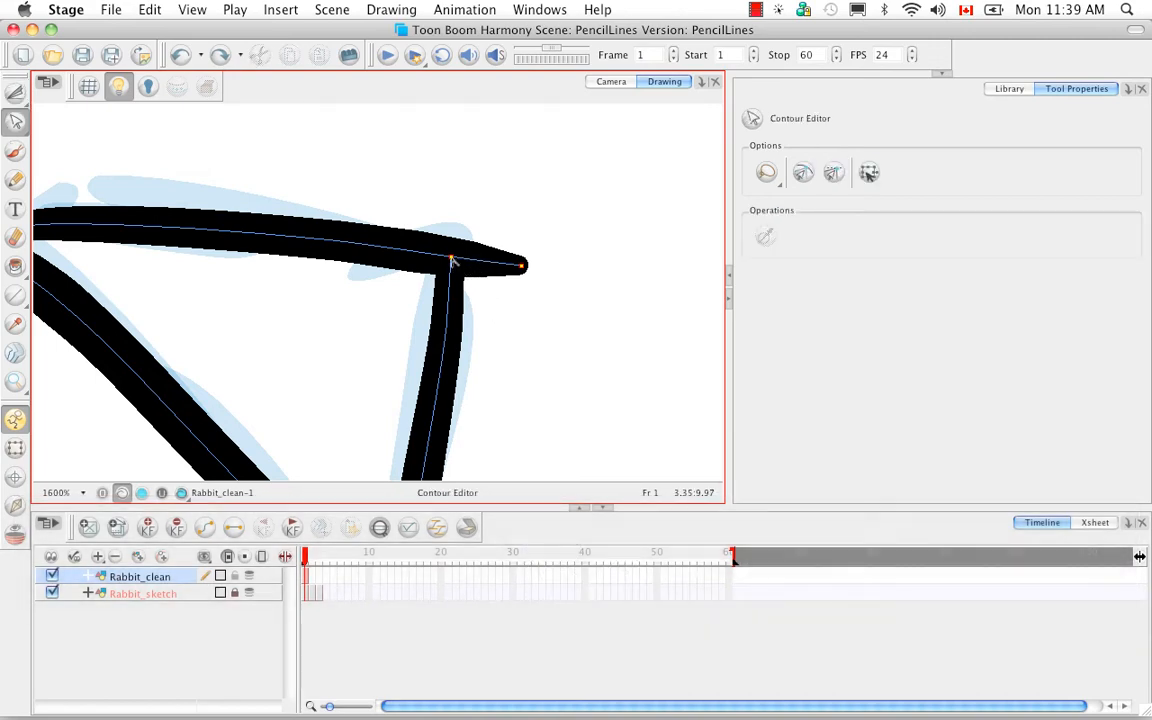
{"action": "left_click_drag", "start_coordinate": [452, 259], "coordinate": [453, 220]}
{"action": "left_click", "coordinate": [480, 204]}
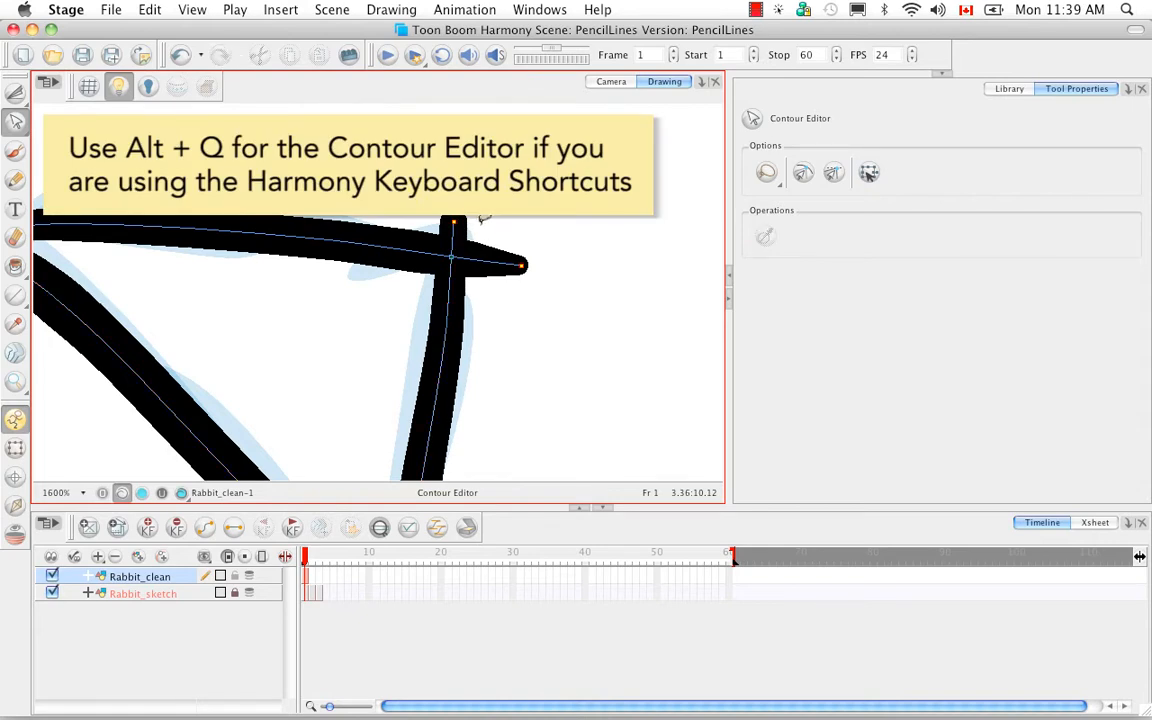
{"action": "left_click", "coordinate": [15, 92]}
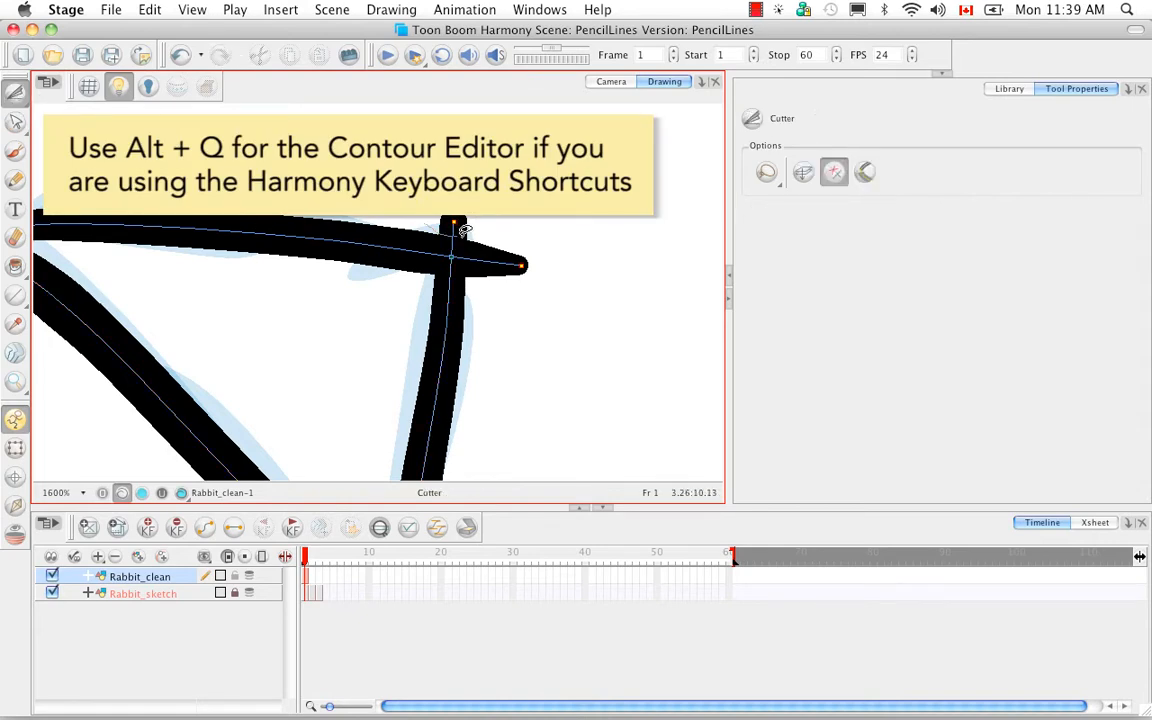
{"action": "mouse_move", "coordinate": [465, 231]}
{"action": "left_mouse_down"}
{"action": "mouse_move", "coordinate": [497, 236]}
{"action": "mouse_move", "coordinate": [491, 311]}
{"action": "left_mouse_up"}
- Move the fold line's upper point onto the ear's top corner and straighten the line by deleting its extra points
{"action": "key", "text": "space"}
{"action": "left_click_drag", "start_coordinate": [411, 292], "coordinate": [599, 262]}
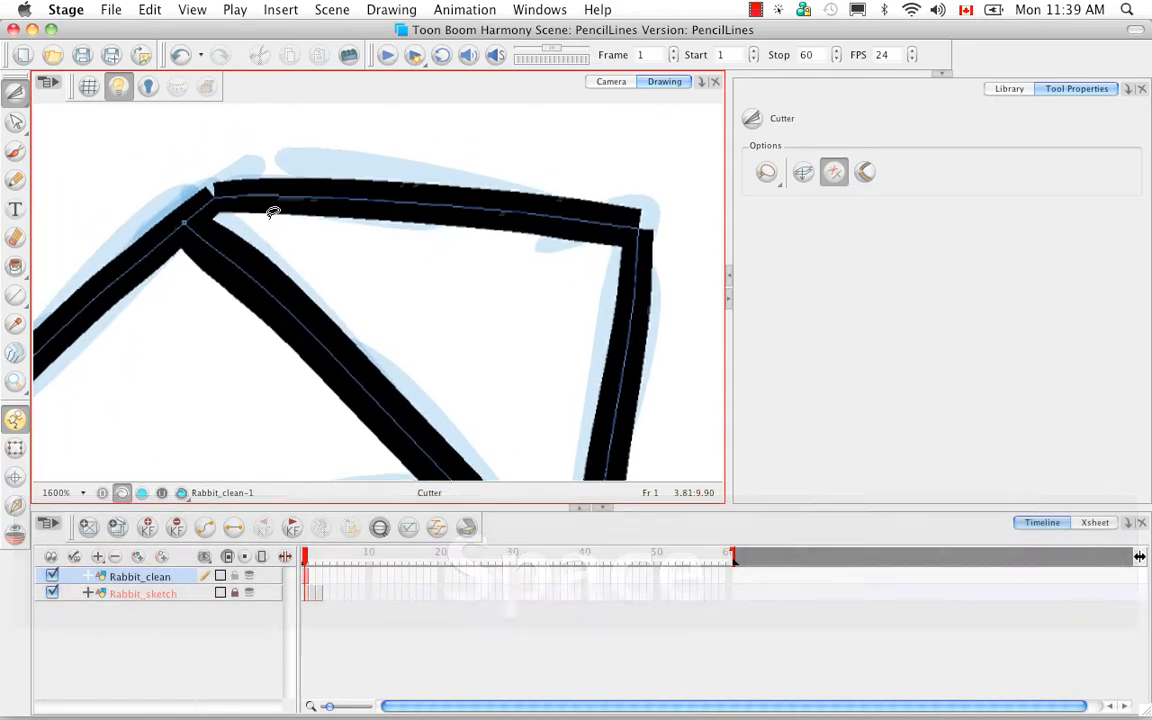
{"action": "left_click_drag", "start_coordinate": [15, 121], "coordinate": [70, 121]}
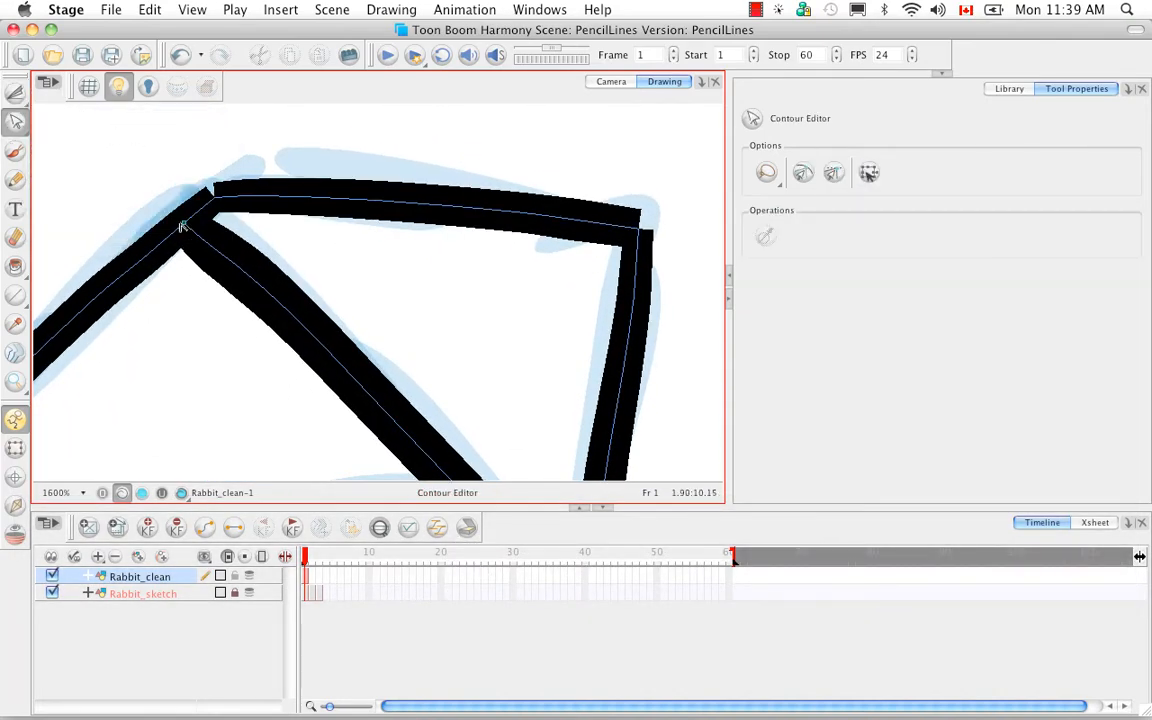
{"action": "left_click", "coordinate": [183, 228]}
{"action": "left_click_drag", "start_coordinate": [183, 228], "coordinate": [212, 198]}
{"action": "left_click", "coordinate": [257, 245]}
{"action": "key", "text": "BackSpace"}
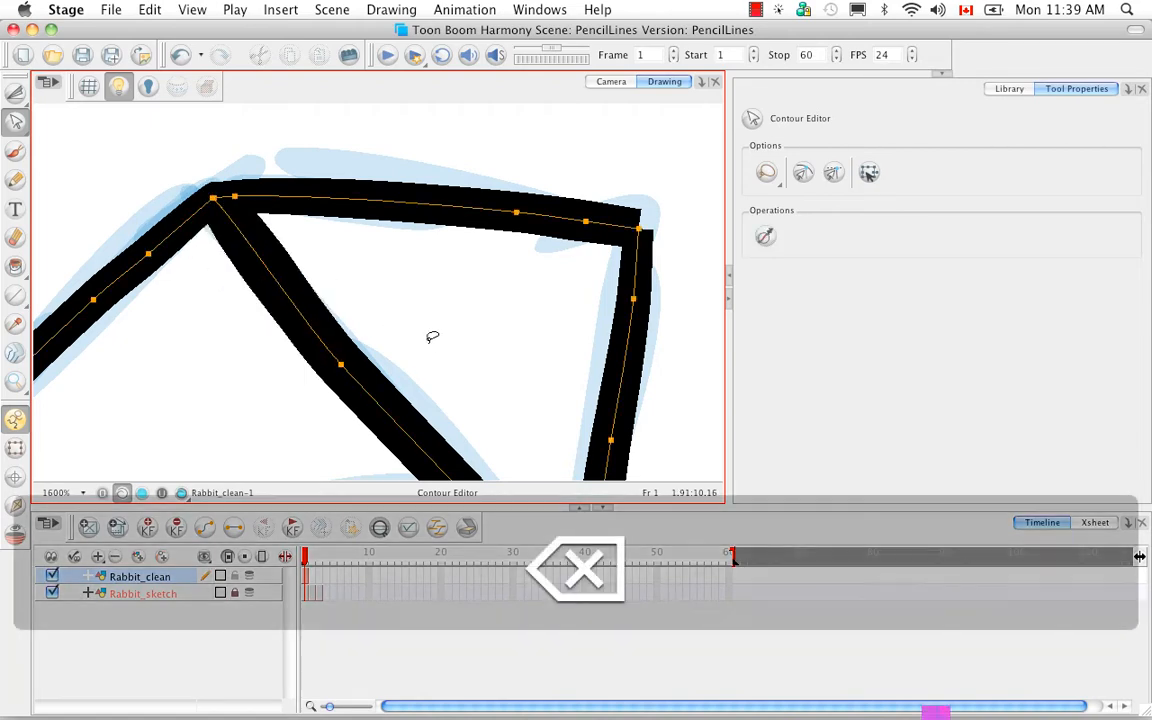
{"action": "key", "text": "BackSpace"}
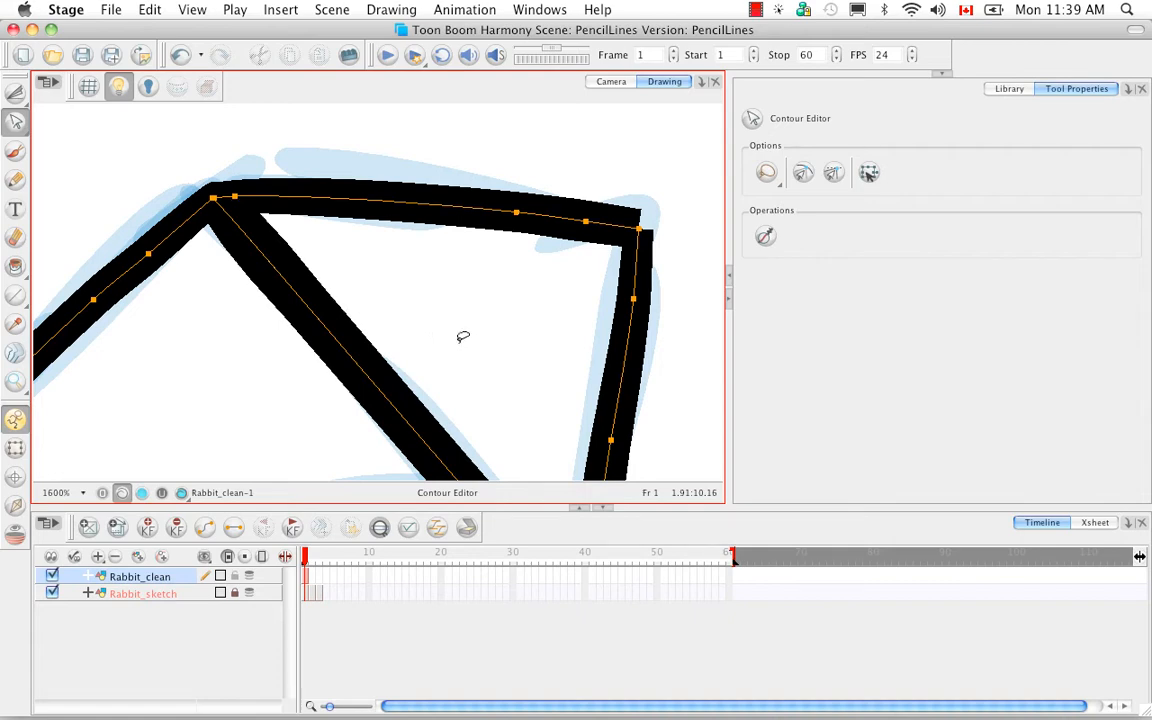
- Cut off the inner base edge's overshooting end at the ear's inner bend with the Cutter tool
{"action": "key", "text": "space"}
{"action": "left_click_drag", "start_coordinate": [455, 368], "coordinate": [442, 324]}
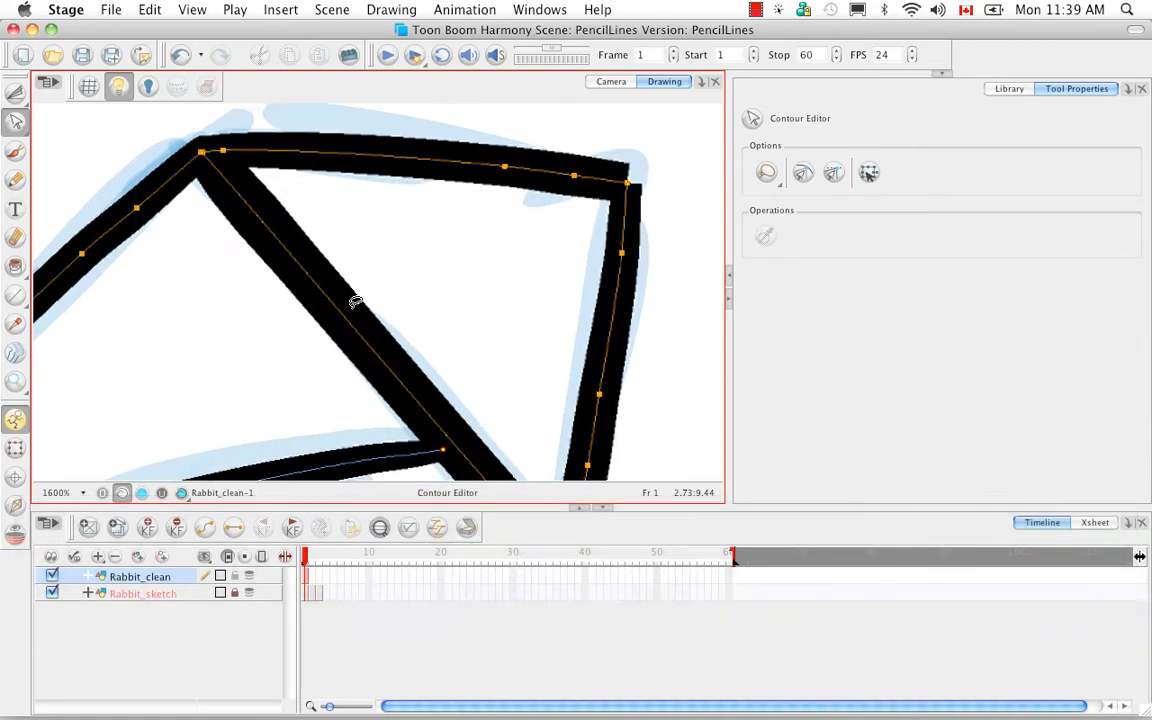
{"action": "key", "text": "super+minus"}
{"action": "key", "text": "super+minus"}
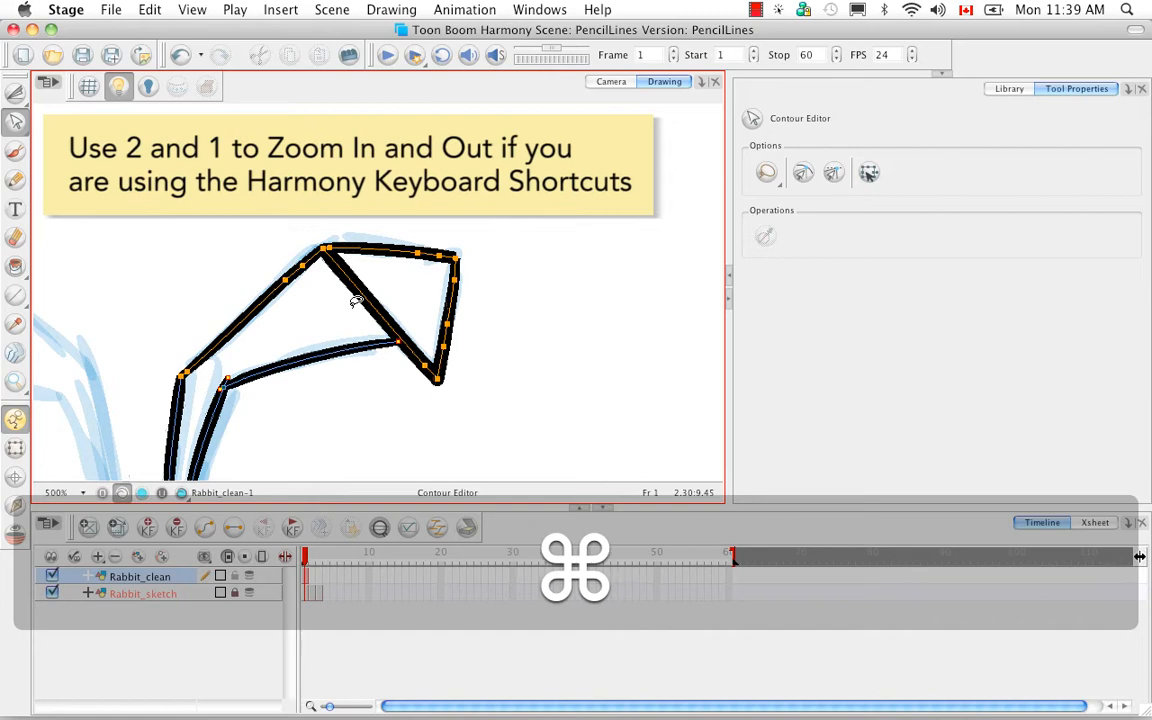
{"action": "key", "text": "space"}
{"action": "mouse_move", "coordinate": [465, 296]}
{"action": "left_mouse_down"}
{"action": "mouse_move", "coordinate": [496, 224]}
{"action": "mouse_move", "coordinate": [443, 222]}
{"action": "left_mouse_up"}
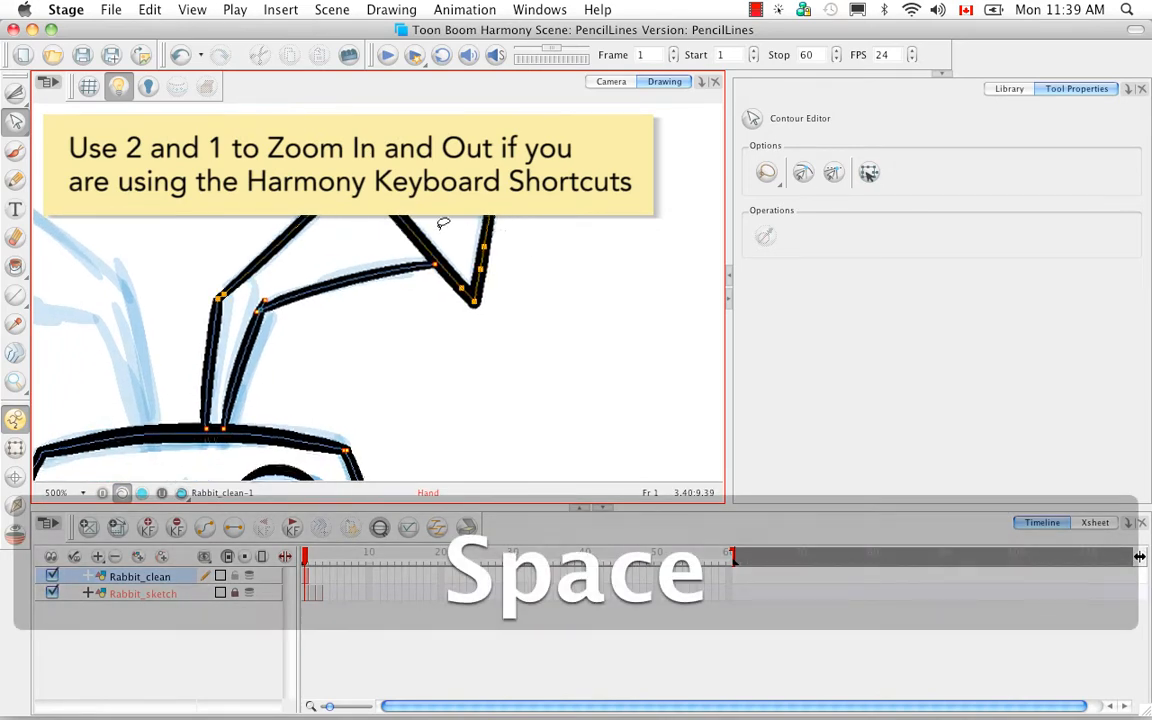
{"action": "key", "text": "super+equal"}
{"action": "key", "text": "super+equal"}
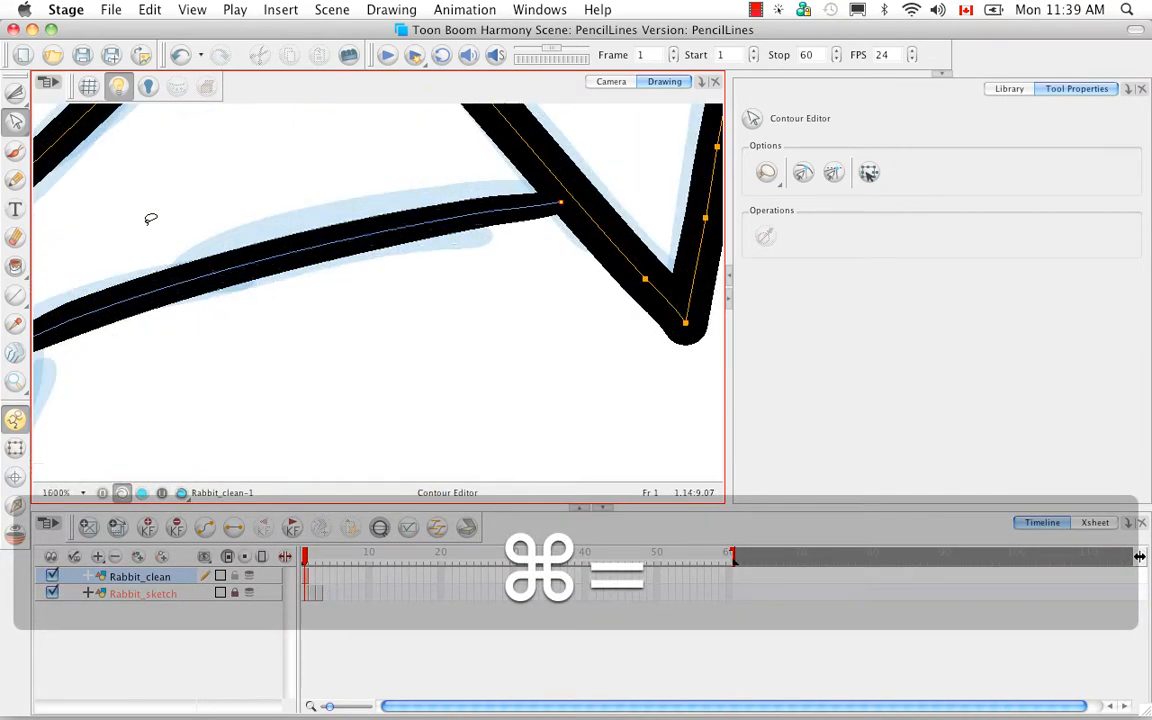
{"action": "key", "text": "super+equal"}
{"action": "key", "text": "space"}
{"action": "left_click_drag", "start_coordinate": [260, 288], "coordinate": [357, 297]}
{"action": "left_click_drag", "start_coordinate": [15, 94], "coordinate": [52, 97]}
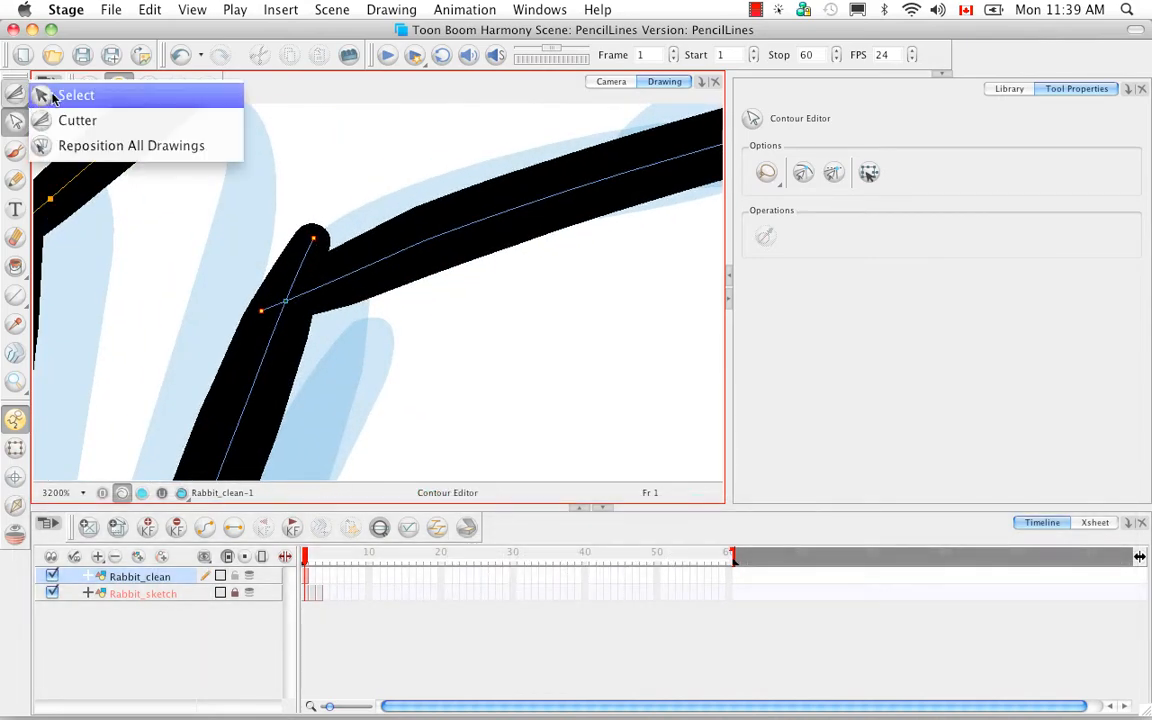
{"action": "left_click", "coordinate": [68, 121]}
{"action": "left_click_drag", "start_coordinate": [285, 239], "coordinate": [317, 245]}
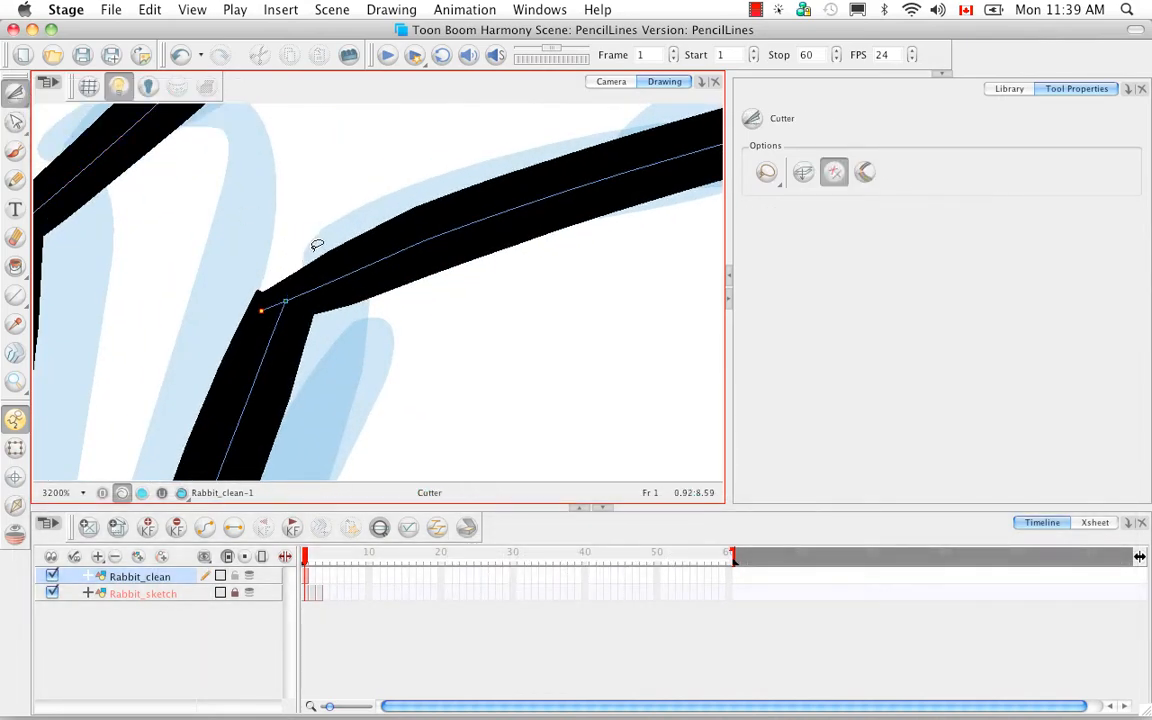
- Extend the ear's curved lower edge past the inner bend with the Contour Editor, and cut off its overshooting end with the Cutter
{"action": "key", "text": "alt+q"}
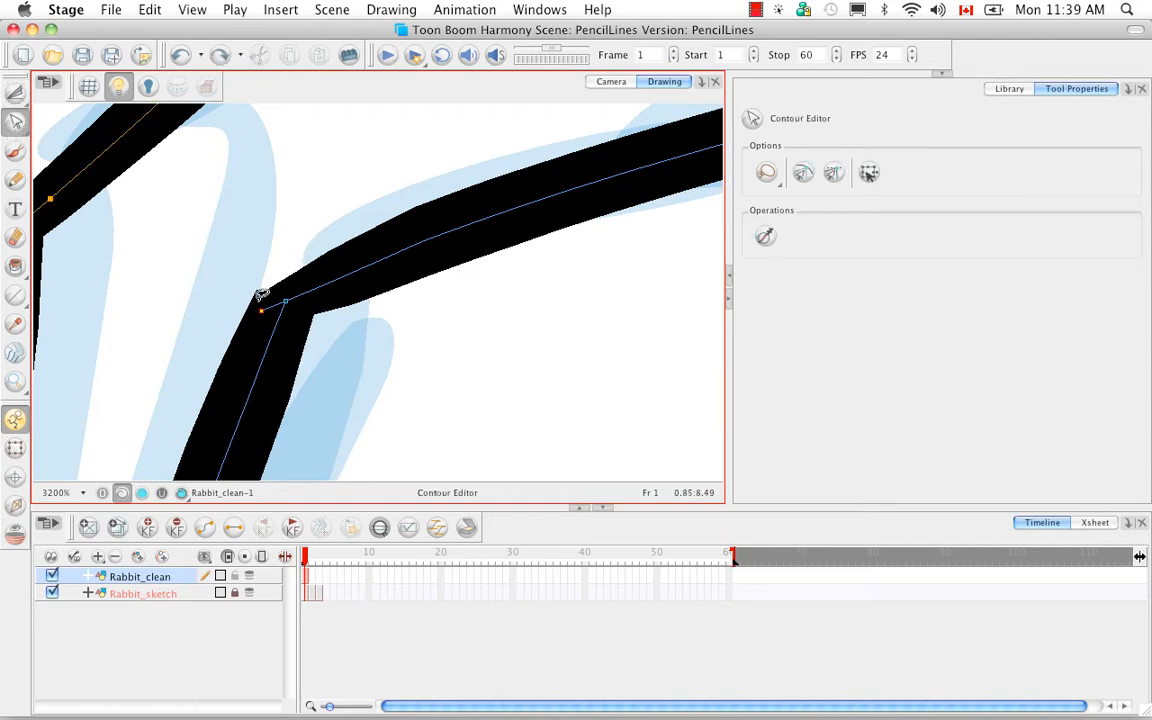
{"action": "left_click_drag", "start_coordinate": [261, 314], "coordinate": [162, 340]}
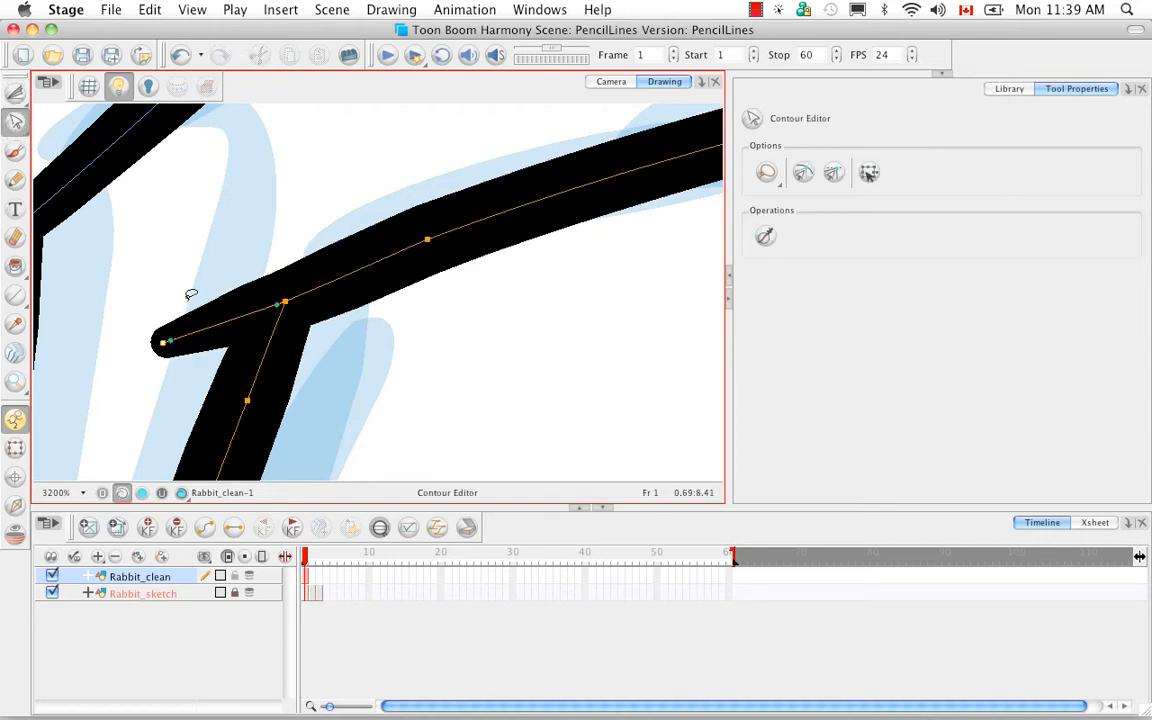
{"action": "left_click", "coordinate": [15, 91]}
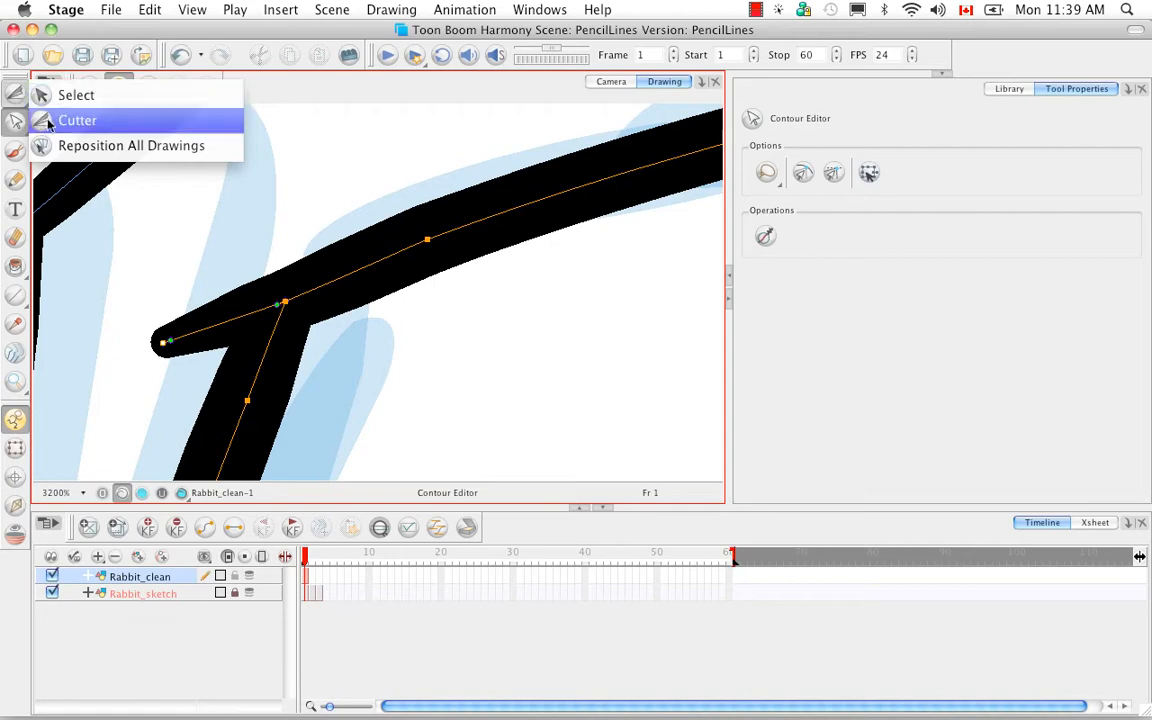
{"action": "left_click", "coordinate": [68, 120]}
{"action": "left_click_drag", "start_coordinate": [174, 262], "coordinate": [202, 339]}
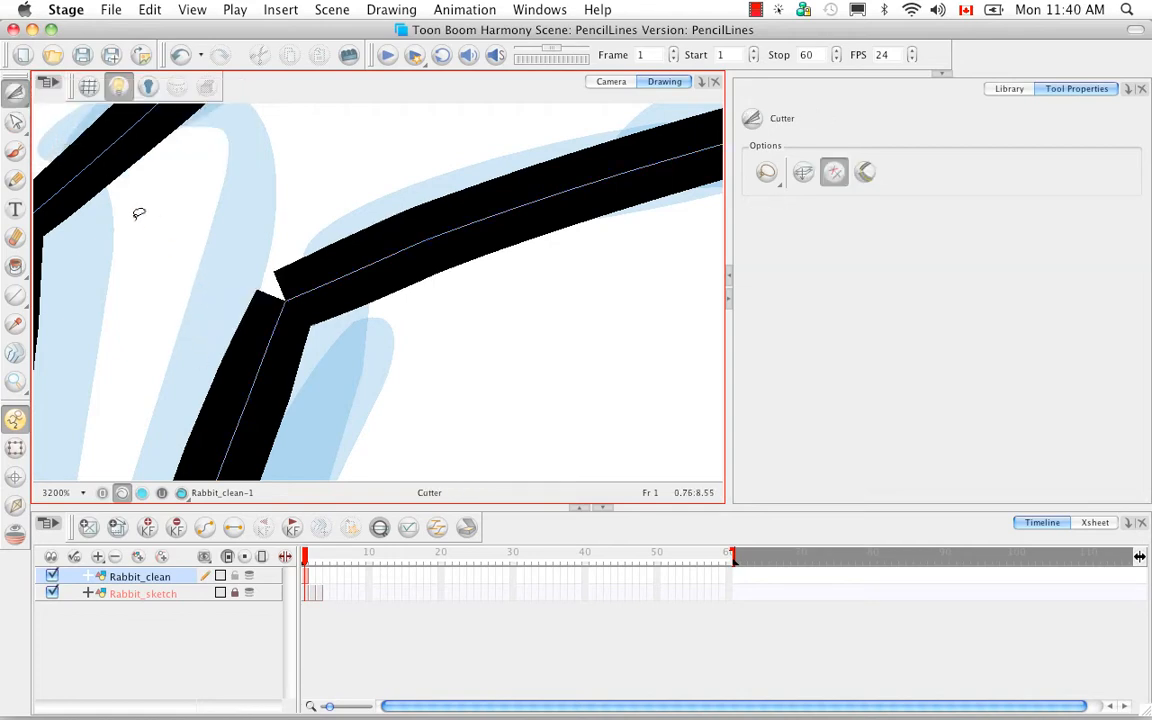
- Select all of the inked ear's pencil lines and set their end style to Round
{"action": "key", "text": "super+minus"}
{"action": "key", "text": "super+minus"}
{"action": "key", "text": "super+minus"}
{"action": "key", "text": "super+minus"}
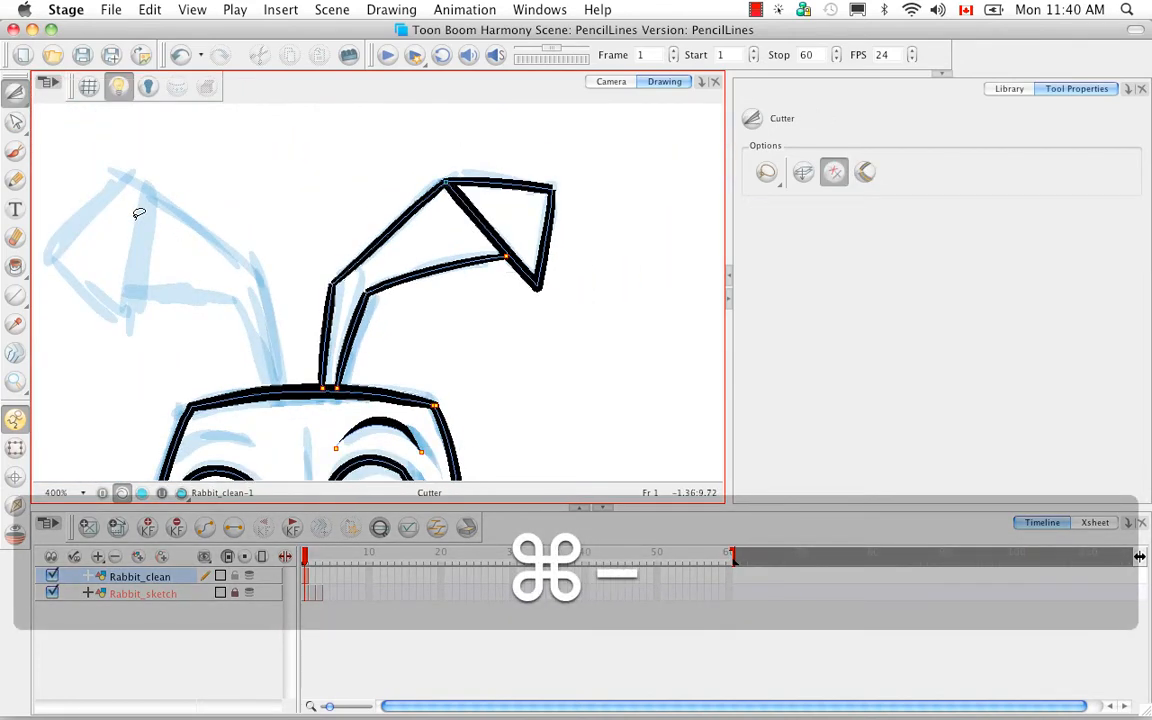
{"action": "key", "text": "alt+v"}
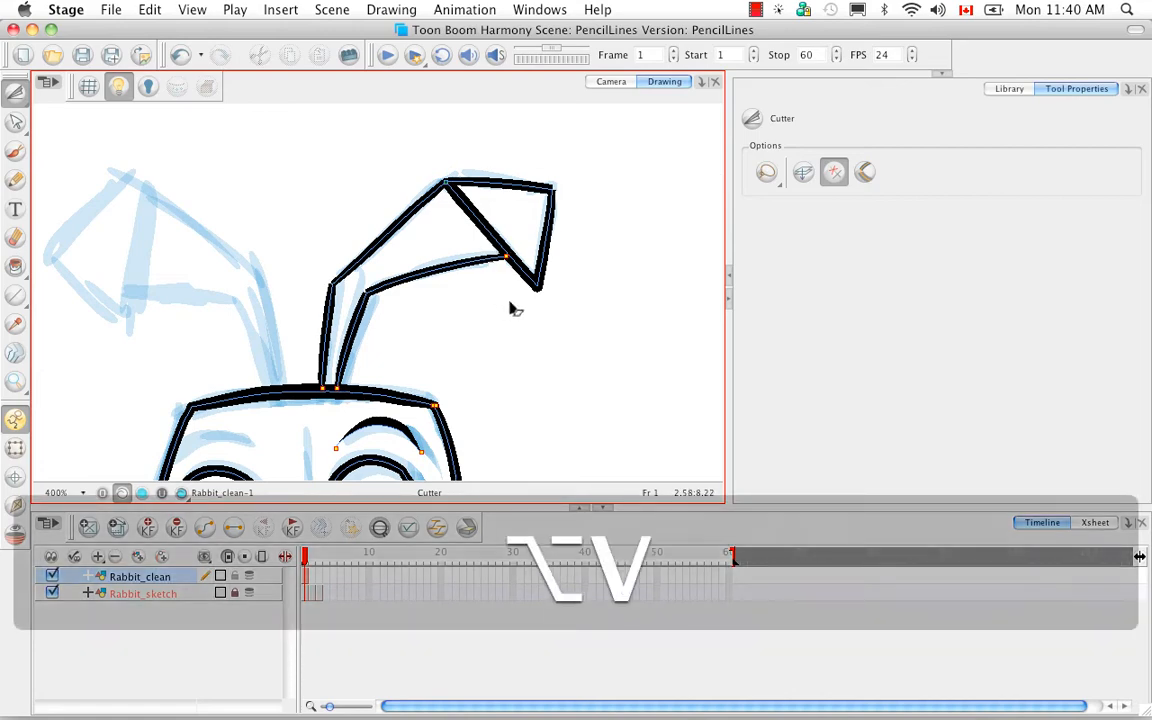
{"action": "mouse_move", "coordinate": [600, 198]}
{"action": "left_mouse_down"}
{"action": "mouse_move", "coordinate": [321, 244]}
{"action": "mouse_move", "coordinate": [600, 200]}
{"action": "left_mouse_up"}
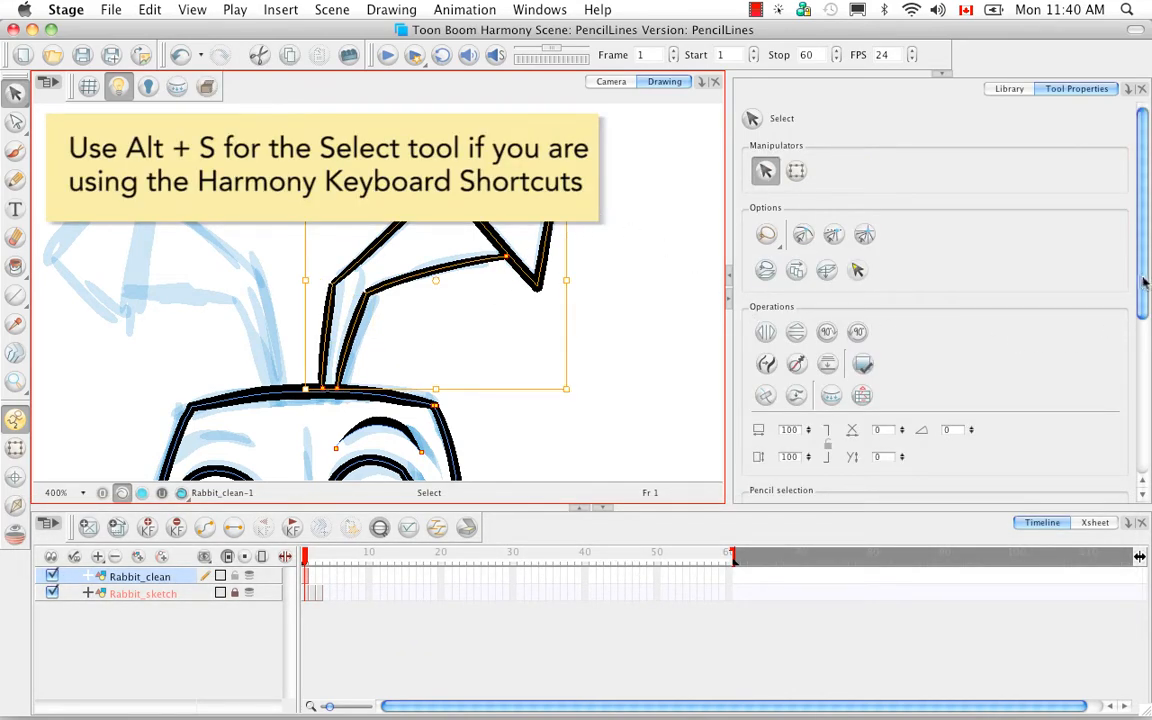
{"action": "left_click_drag", "start_coordinate": [1145, 283], "coordinate": [1145, 401]}
{"action": "left_click", "coordinate": [910, 326]}
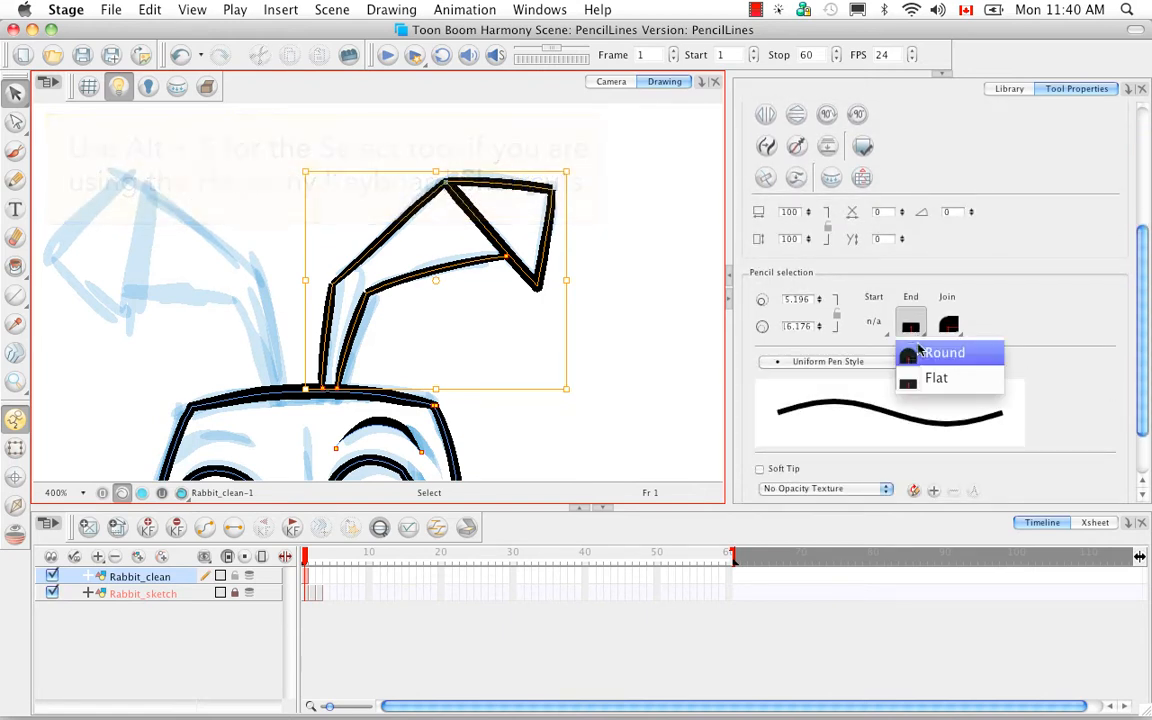
{"action": "left_click", "coordinate": [930, 352]}
{"action": "left_click", "coordinate": [621, 283]}
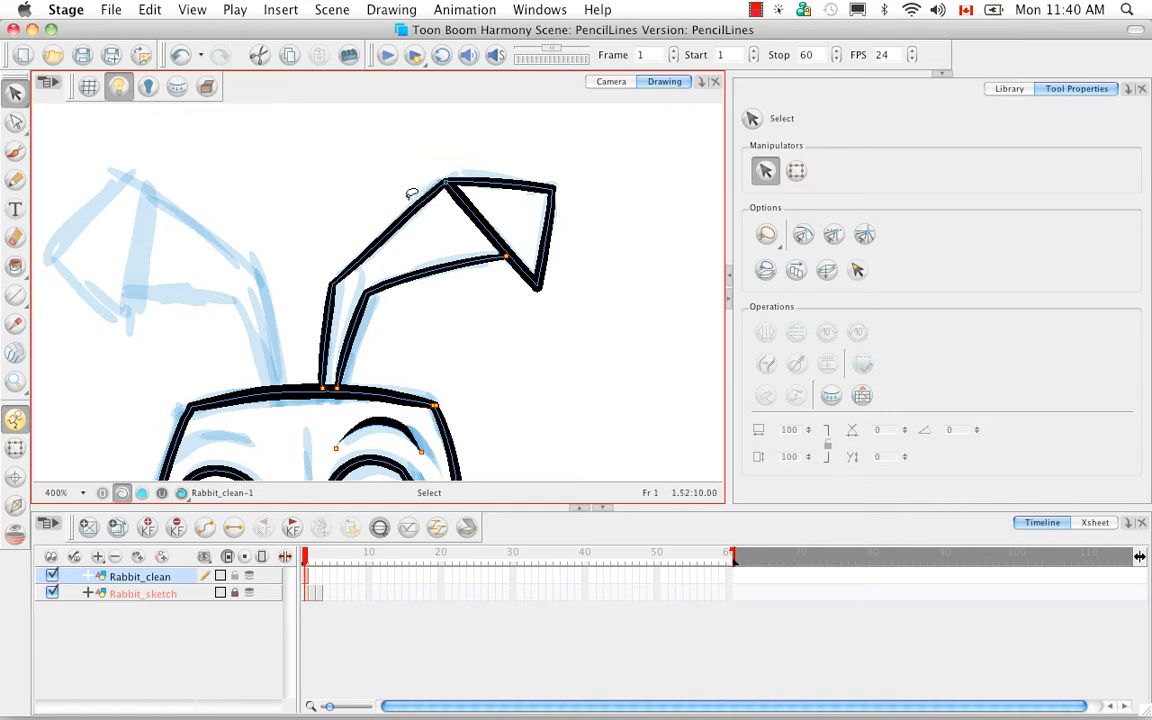
- Show the points of the ear's long outer edge with the Contour Editor, and switch to the Pencil Editor to display its thickness points
{"action": "left_click", "coordinate": [15, 121]}
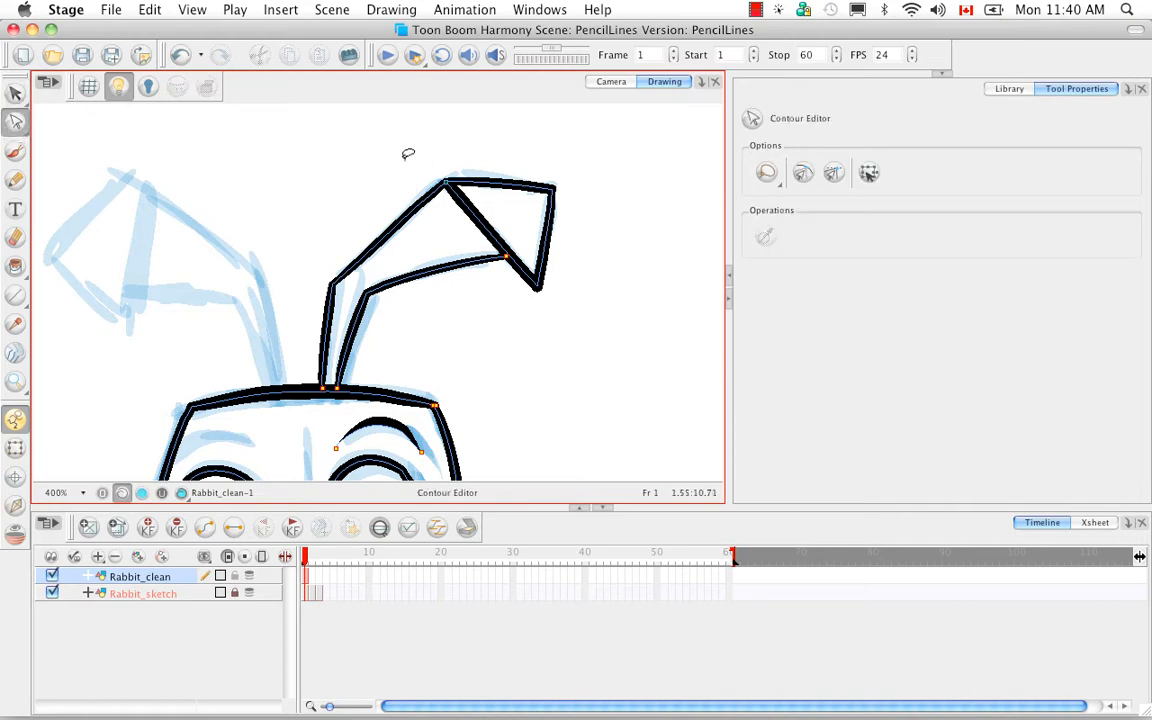
{"action": "key", "text": "super+equal"}
{"action": "key", "text": "super+equal"}
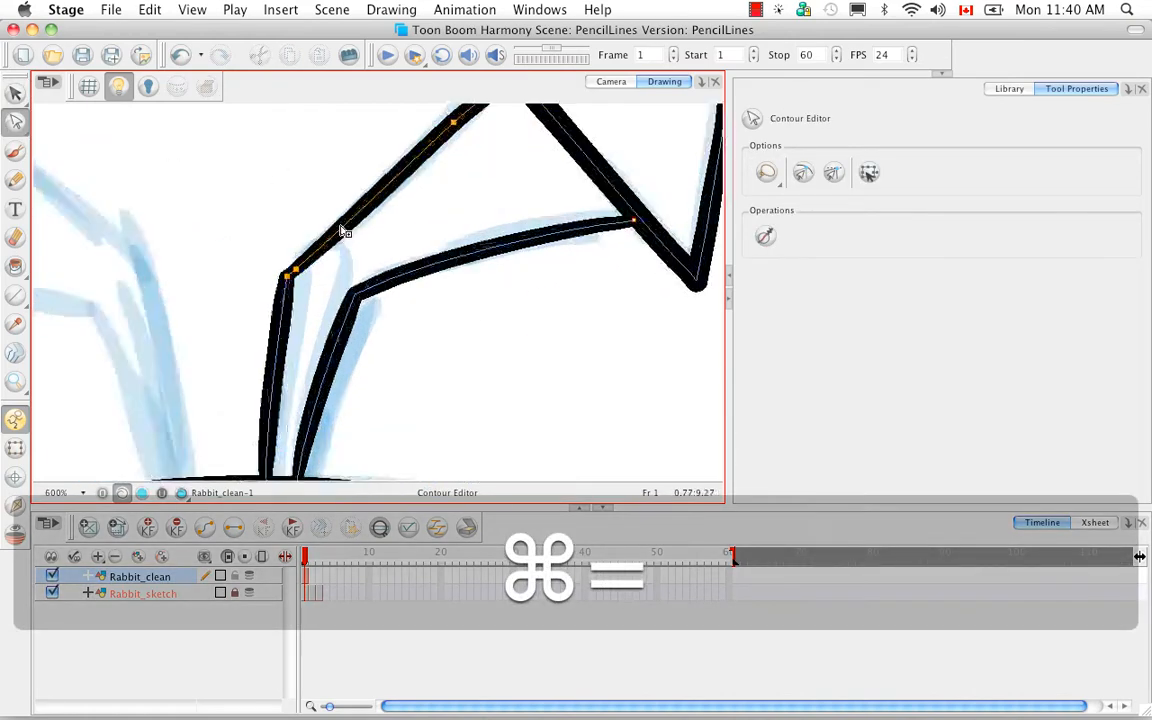
{"action": "key", "text": "space"}
{"action": "left_click_drag", "start_coordinate": [545, 174], "coordinate": [489, 249]}
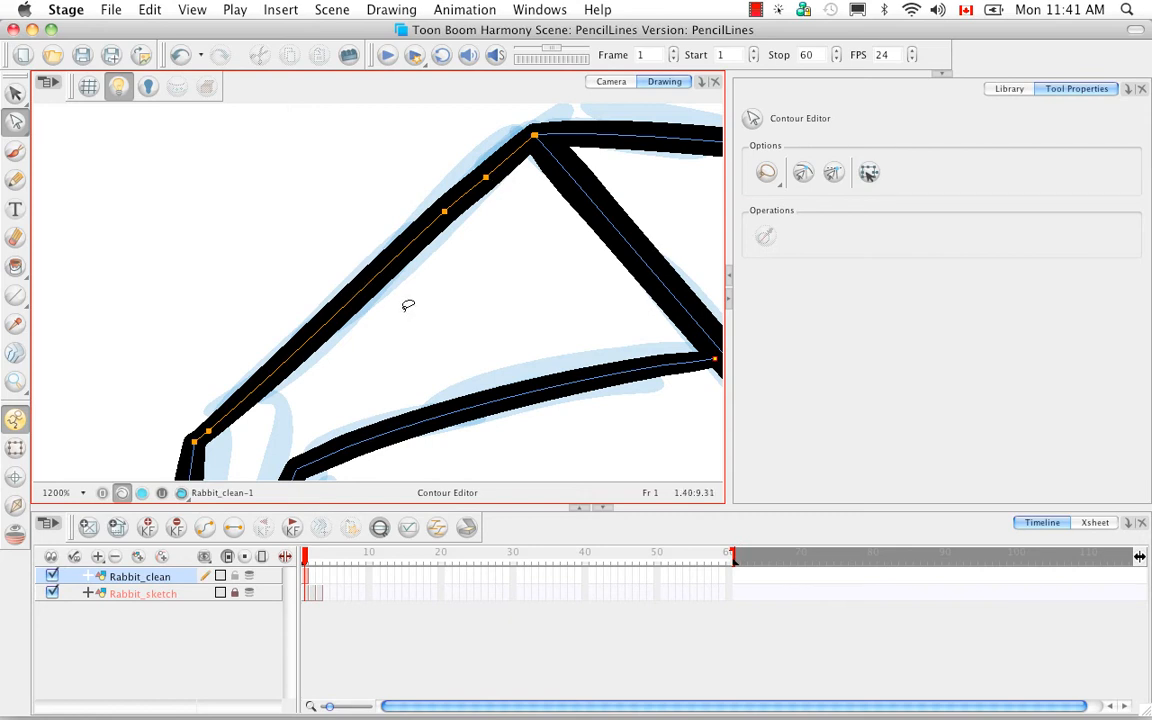
{"action": "left_click", "coordinate": [26, 122]}
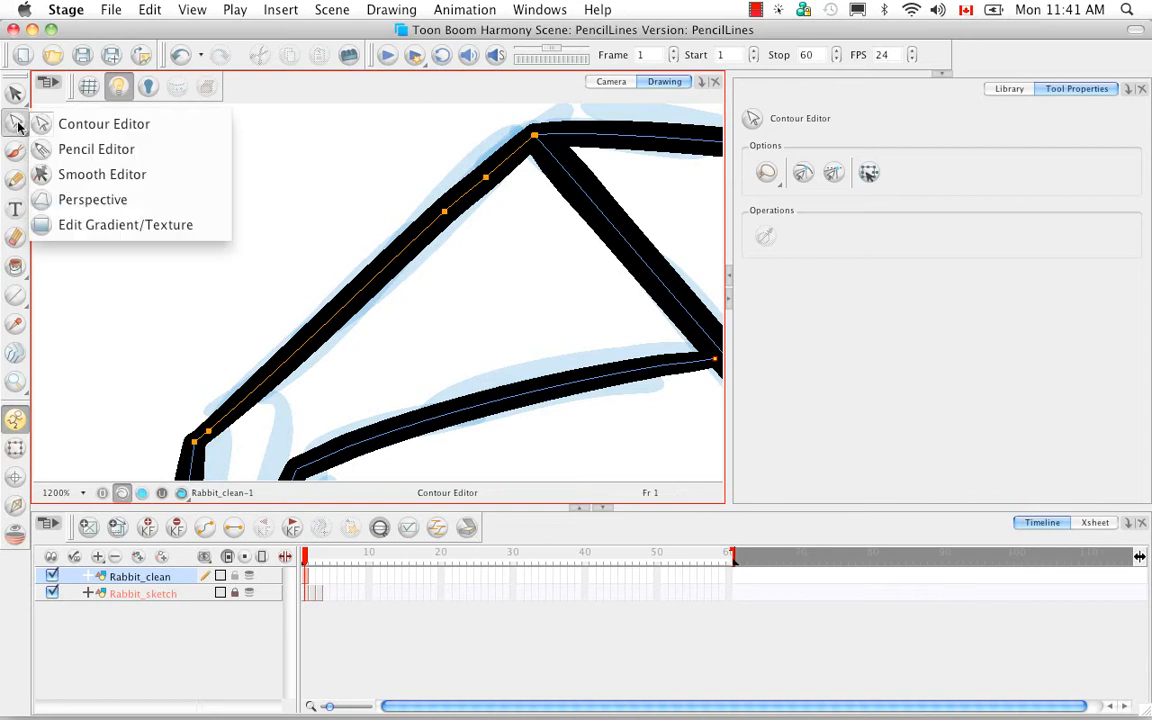
{"action": "left_click", "coordinate": [174, 161]}
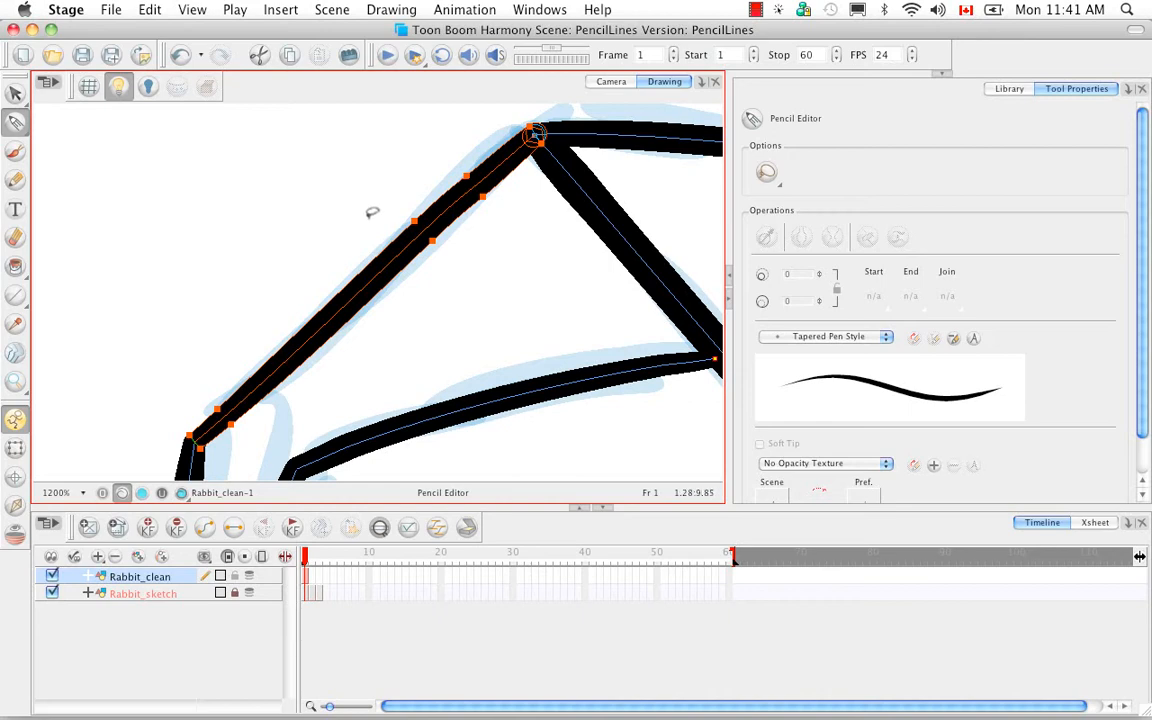
{"action": "left_click", "coordinate": [394, 12]}
{"action": "mouse_move", "coordinate": [427, 38]}
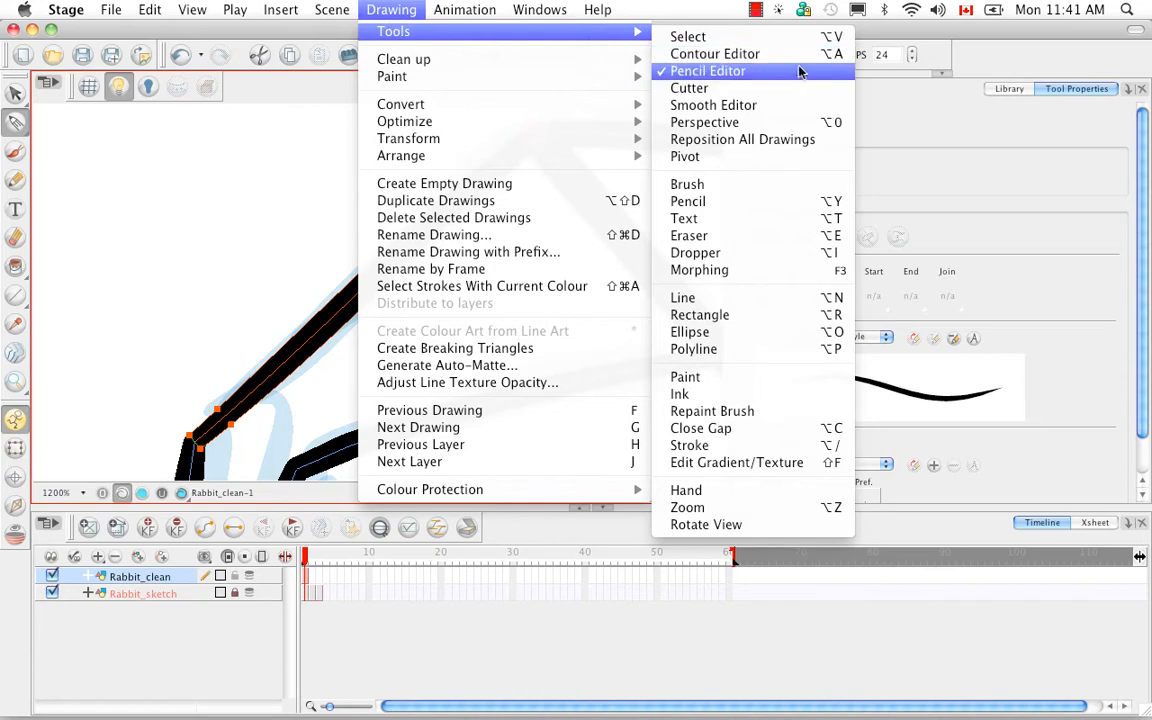
{"action": "left_click", "coordinate": [703, 7]}
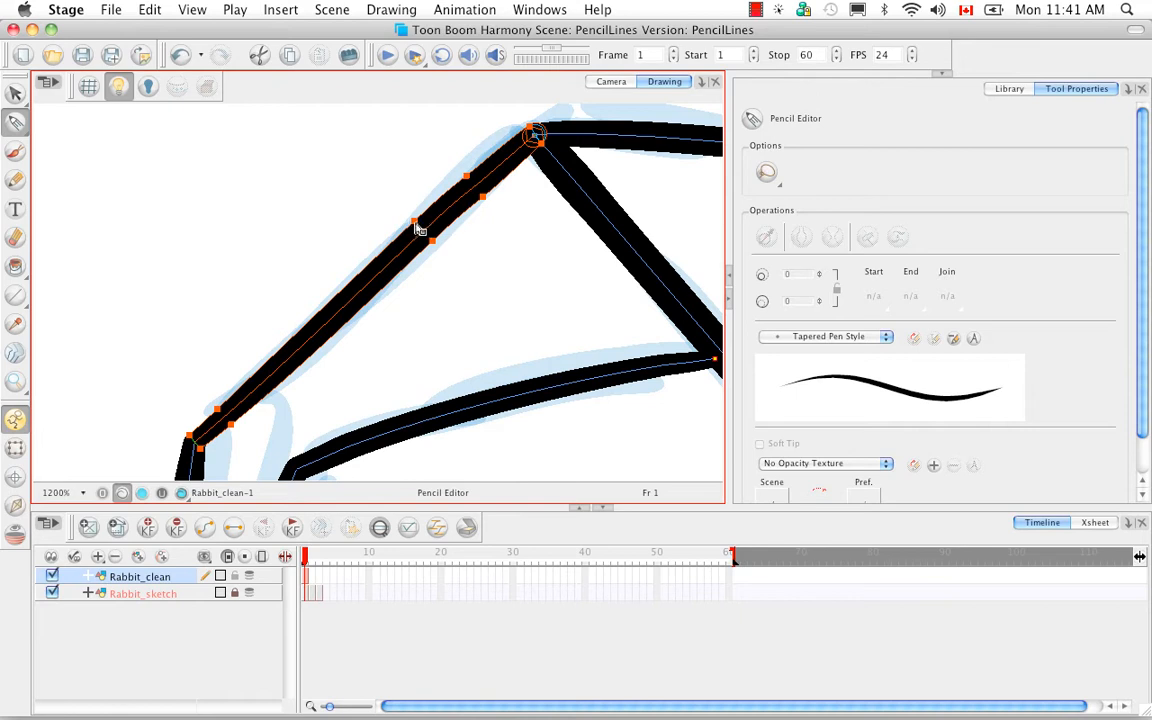
- Try to thicken only the outer side of the ear's long outer edge by pulling one contour point outward, and undo it
{"action": "left_click_drag", "start_coordinate": [392, 202], "coordinate": [381, 186]}
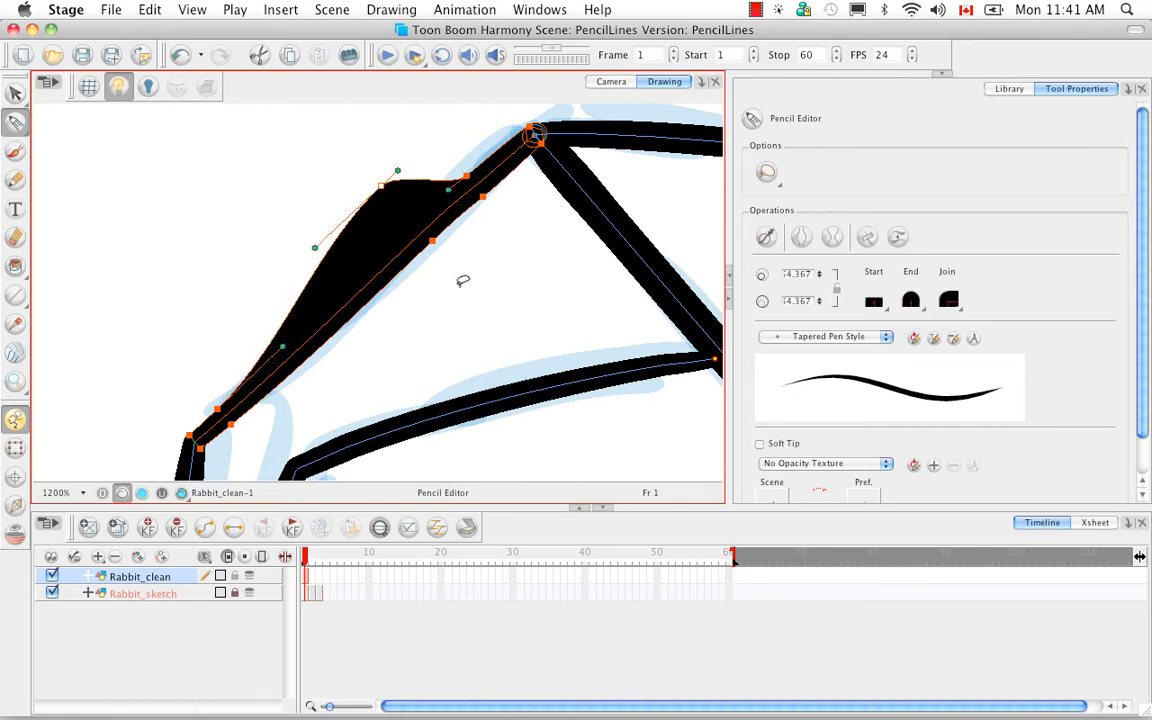
{"action": "key", "text": "super+z"}
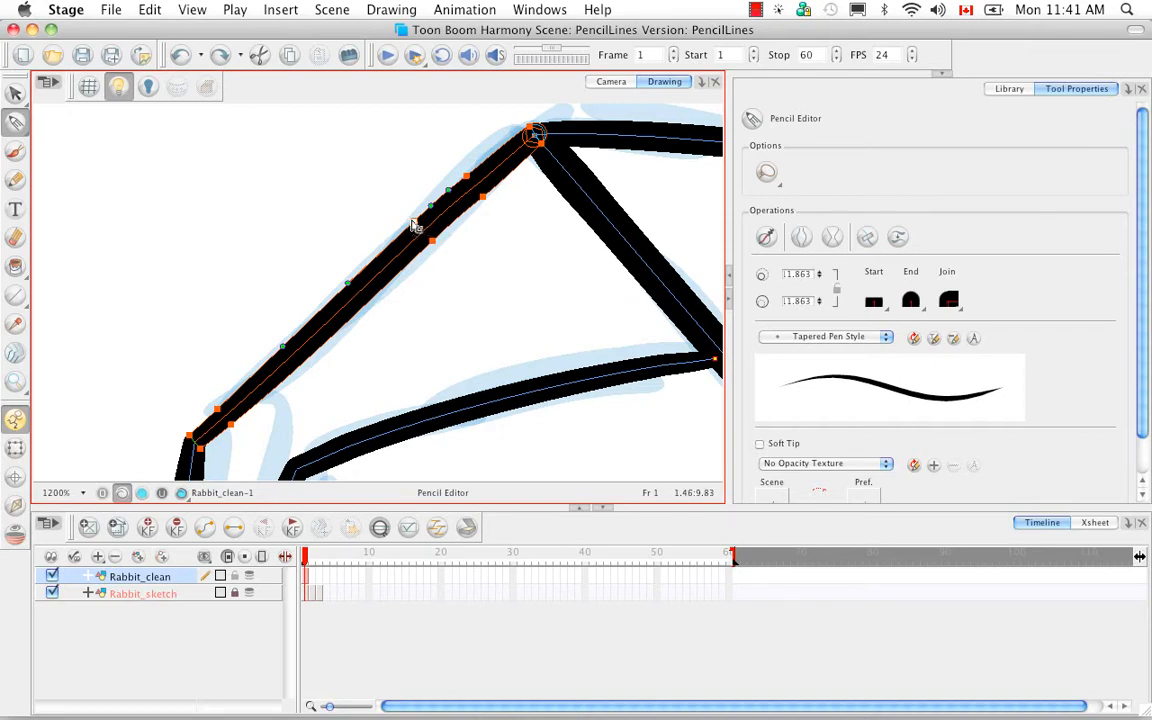
- Thicken the ear's long outer edge evenly on both sides at one point pair, and delete that point pair
{"action": "key", "text": "shift"}
{"action": "mouse_move", "coordinate": [417, 228]}
{"action": "left_mouse_down"}
{"action": "mouse_move", "coordinate": [410, 175]}
{"action": "mouse_move", "coordinate": [402, 214]}
{"action": "left_mouse_up"}
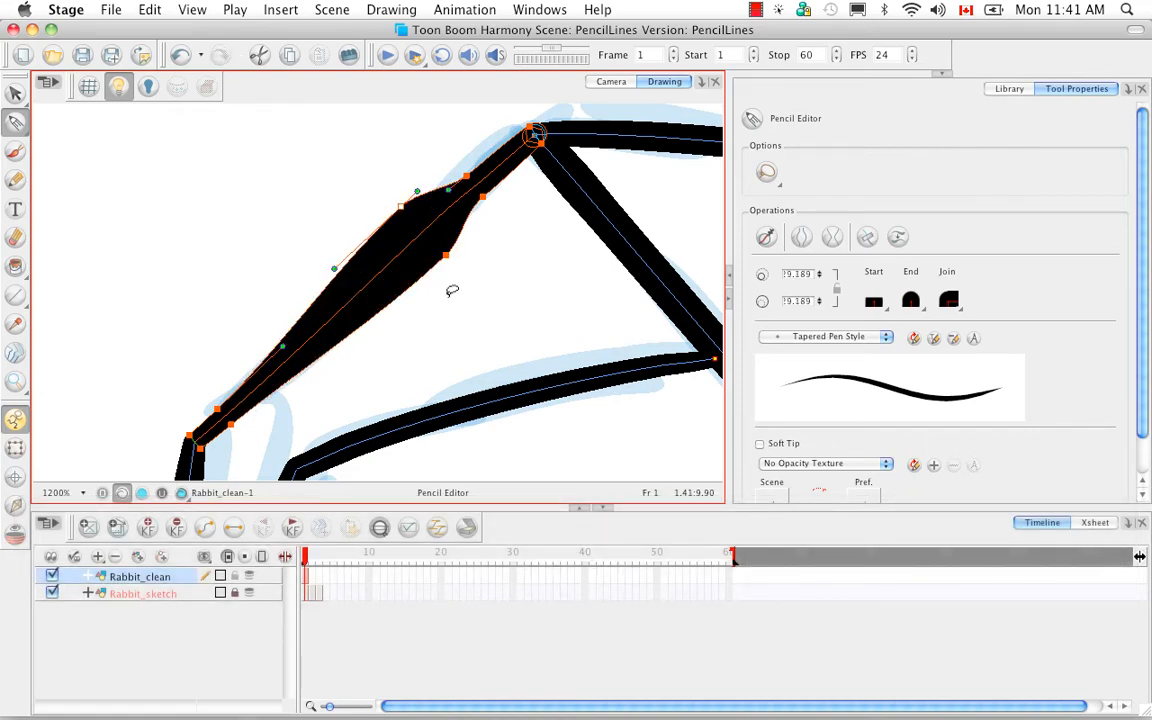
{"action": "mouse_move", "coordinate": [434, 268]}
{"action": "left_mouse_down"}
{"action": "mouse_move", "coordinate": [467, 262]}
{"action": "mouse_move", "coordinate": [468, 235]}
{"action": "left_mouse_up"}
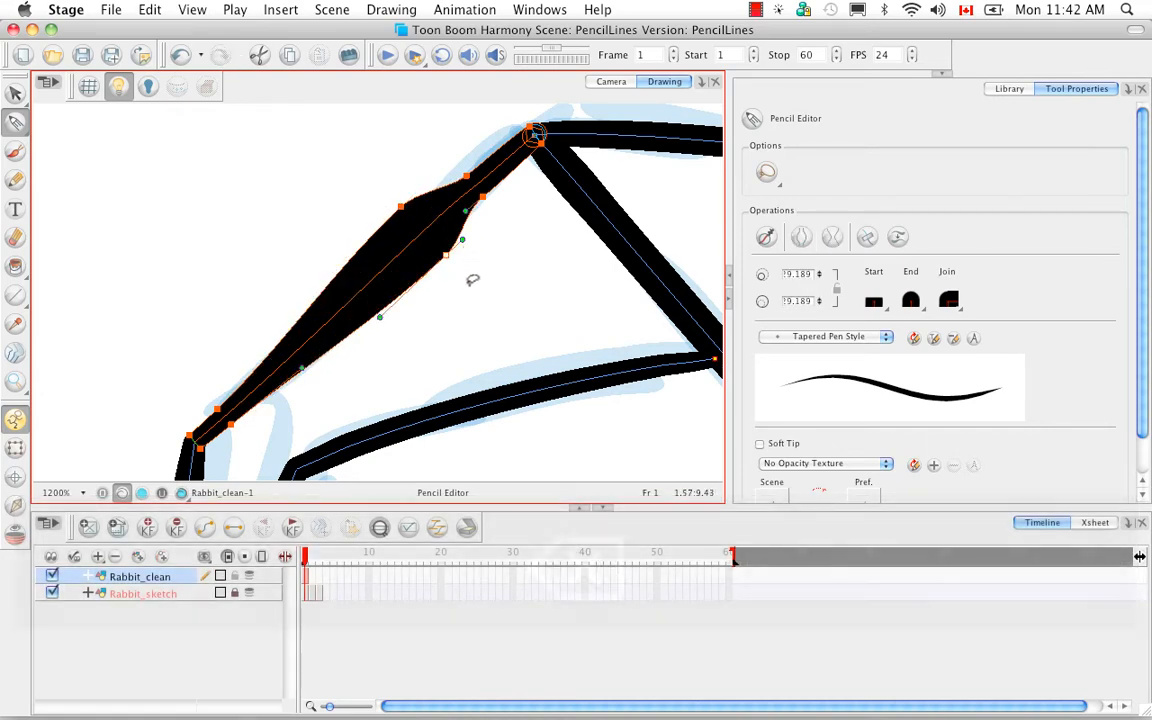
{"action": "key", "text": "BackSpace"}
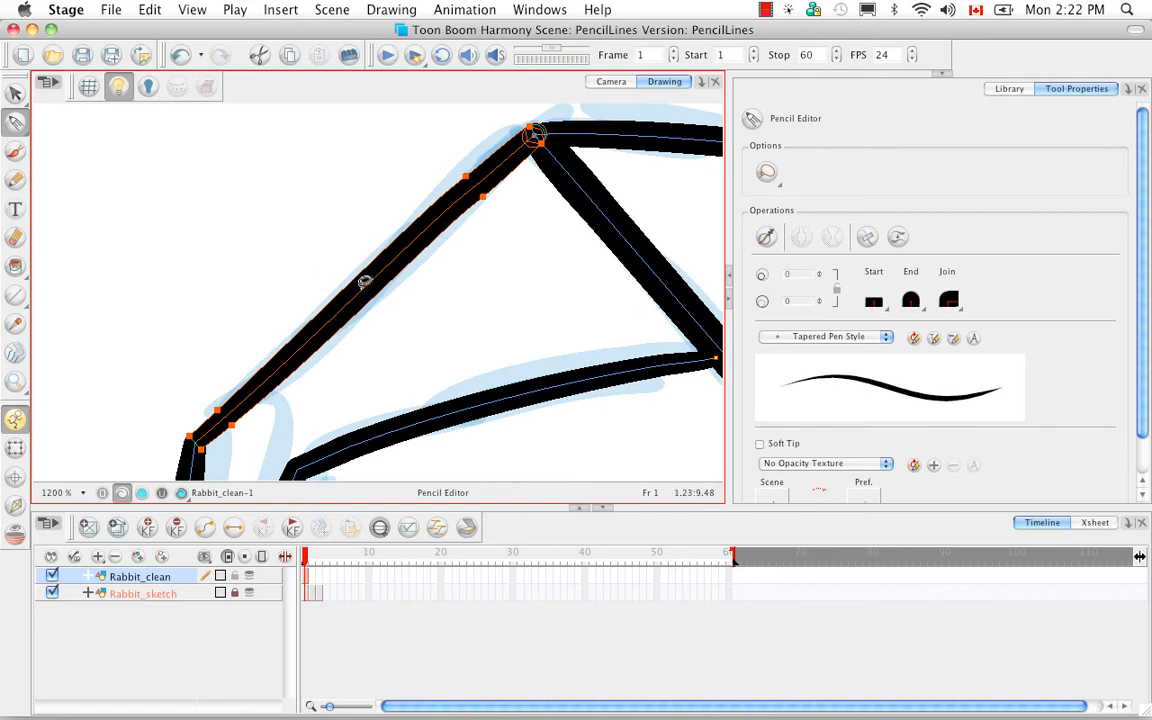
- Add a pair of thickness points near the middle of the ear's long outer edge with the Pencil Editor
{"action": "key", "text": "super"}
{"action": "key", "text": "super"}
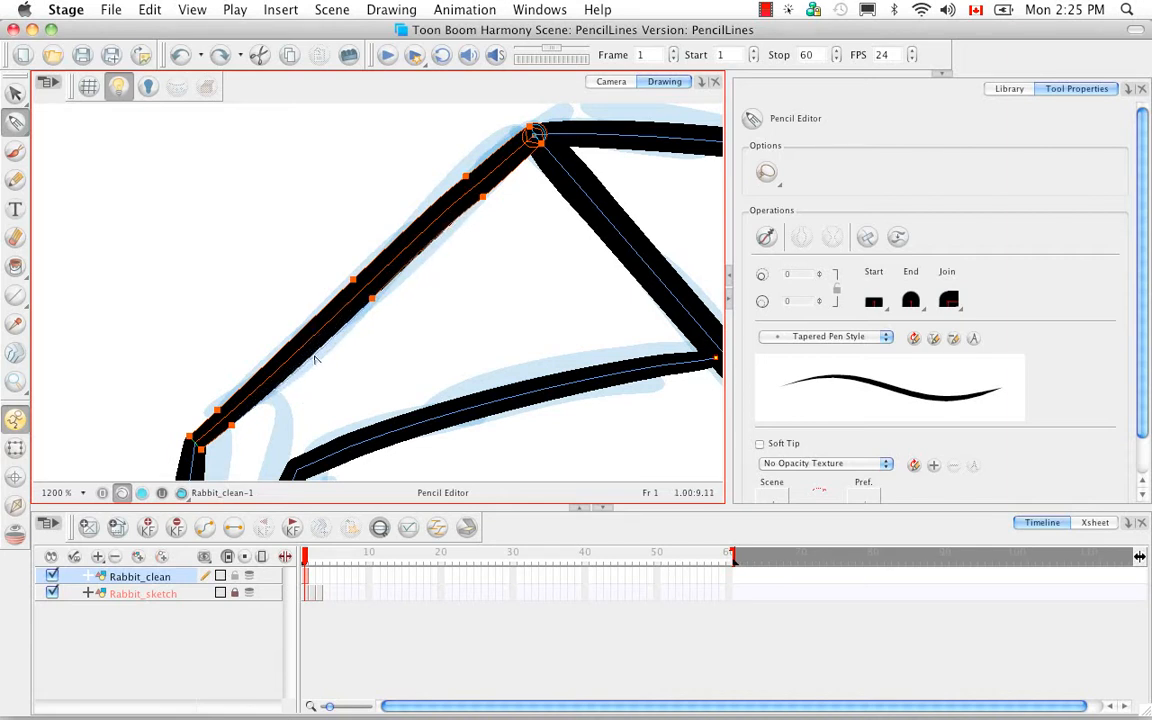
- Try twice to bulge the inner contour between the lower points of the long outer edge, undoing each attempt
{"action": "left_click_drag", "start_coordinate": [315, 357], "coordinate": [322, 358]}
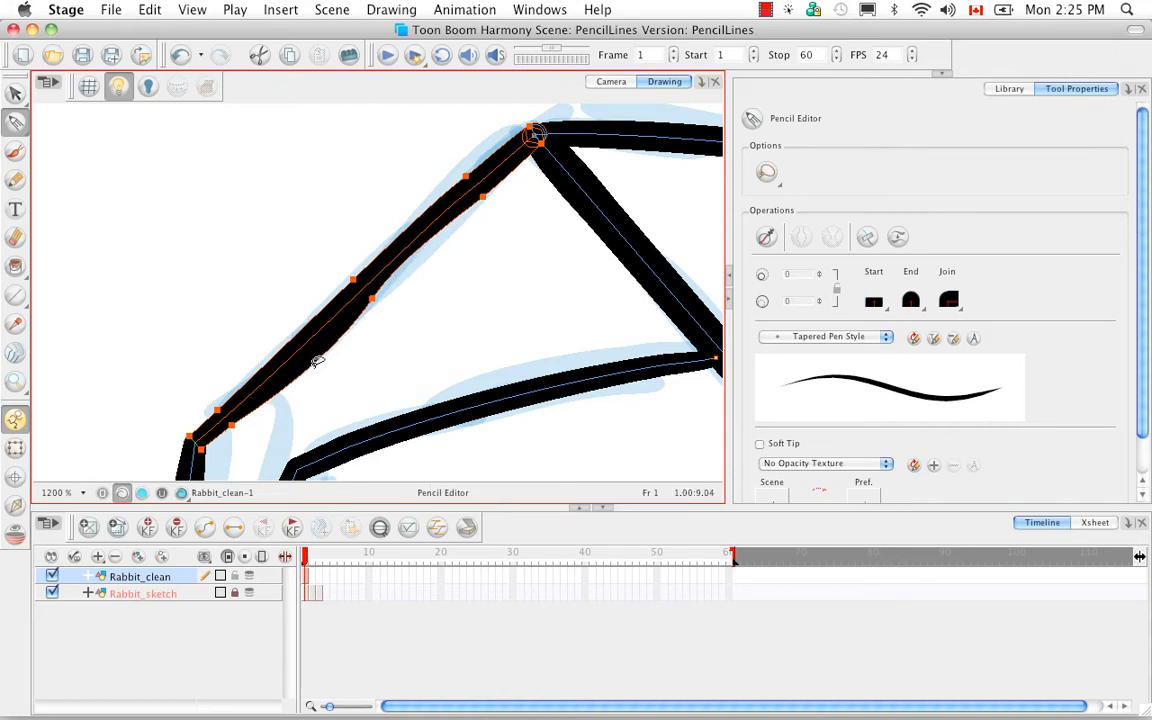
{"action": "key", "text": "super+z"}
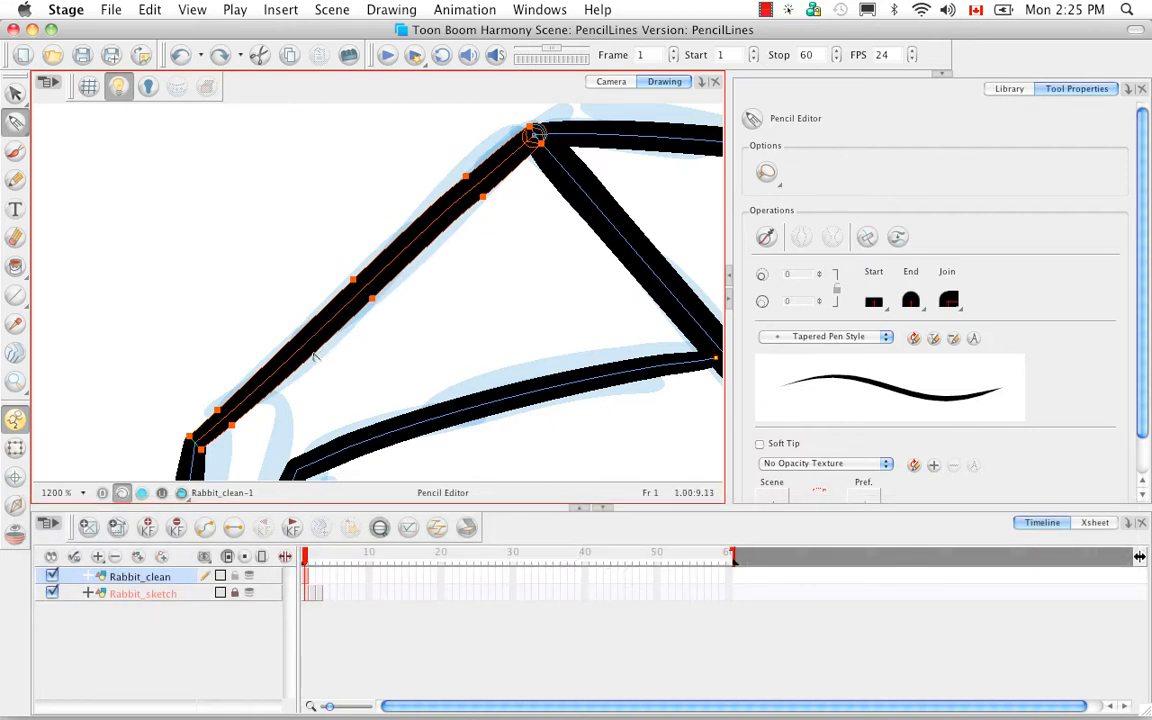
{"action": "key", "text": "shift"}
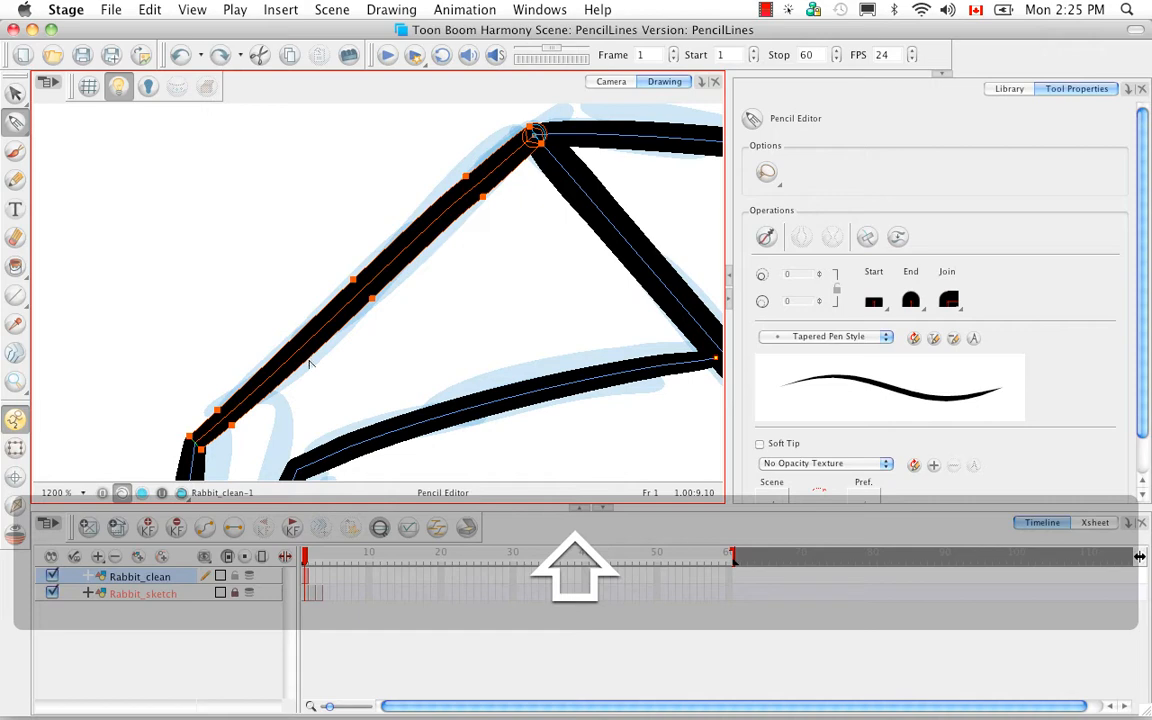
{"action": "mouse_move", "coordinate": [309, 361]}
{"action": "left_mouse_down"}
{"action": "mouse_move", "coordinate": [341, 412]}
{"action": "mouse_move", "coordinate": [316, 376]}
{"action": "mouse_move", "coordinate": [367, 353]}
{"action": "left_mouse_up"}
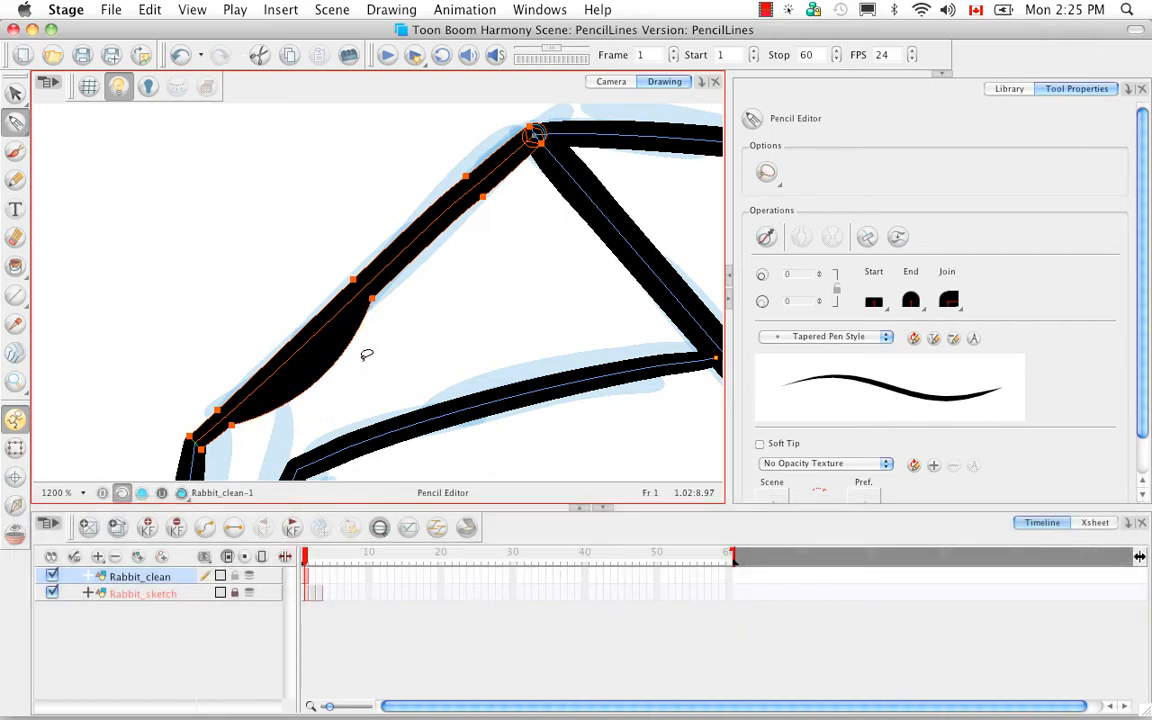
{"action": "key", "text": "super+z"}
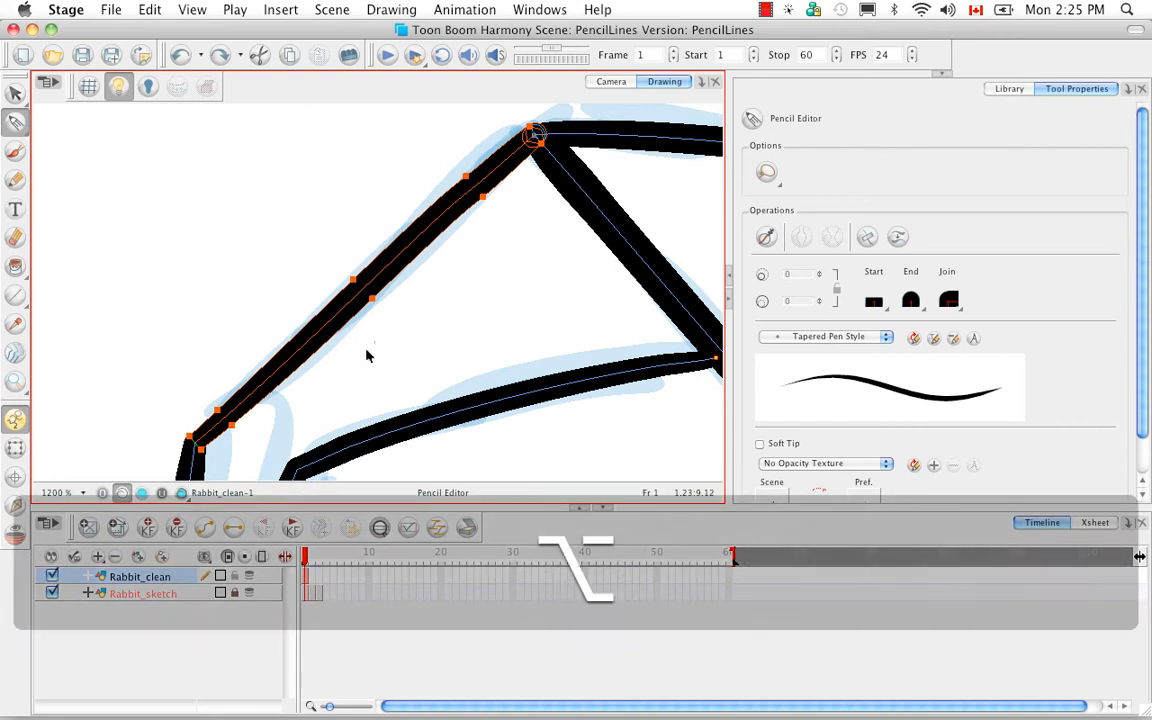
- Move the ear's long outer edge away from the adjoining lines with the Select tool
{"action": "key", "text": "alt+v"}
{"action": "left_click_drag", "start_coordinate": [390, 250], "coordinate": [318, 245]}
{"action": "left_click", "coordinate": [461, 169]}
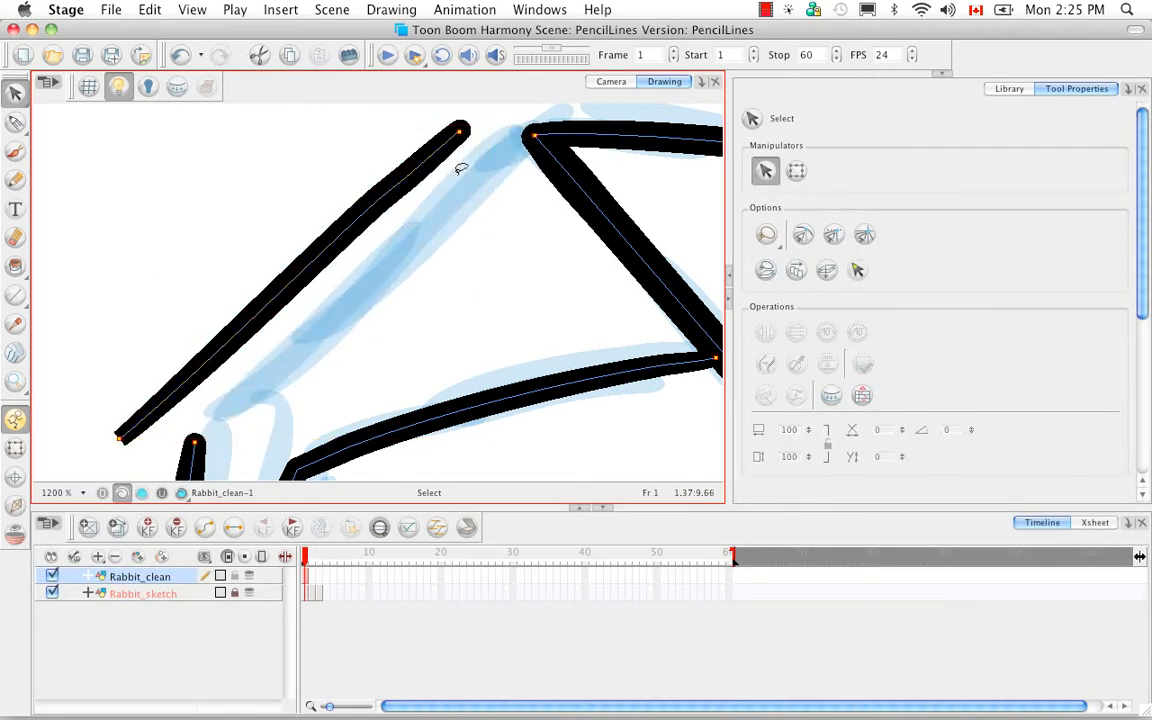
- Extend the upper rounded end of the detached outer edge further outward by moving its end point with the Contour Editor
{"action": "left_click", "coordinate": [457, 139]}
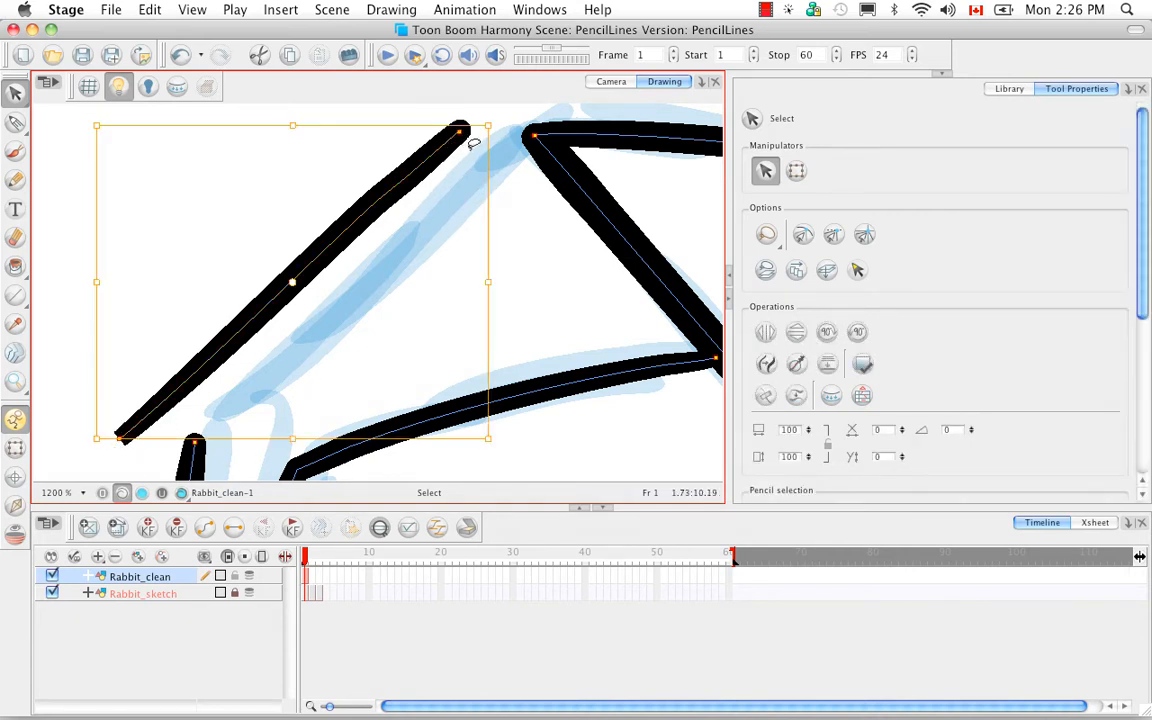
{"action": "key", "text": "super+equal"}
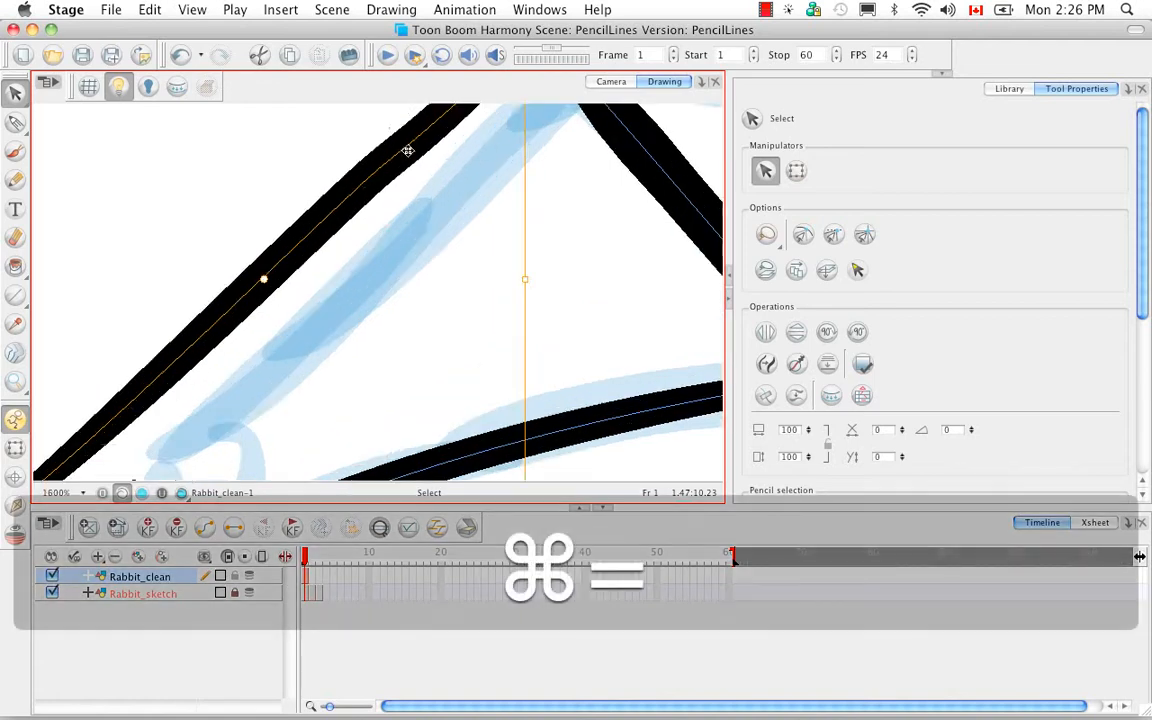
{"action": "key", "text": "super+equal"}
{"action": "key", "text": "space"}
{"action": "mouse_move", "coordinate": [380, 131]}
{"action": "left_mouse_down"}
{"action": "mouse_move", "coordinate": [506, 191]}
{"action": "mouse_move", "coordinate": [381, 265]}
{"action": "left_mouse_up"}
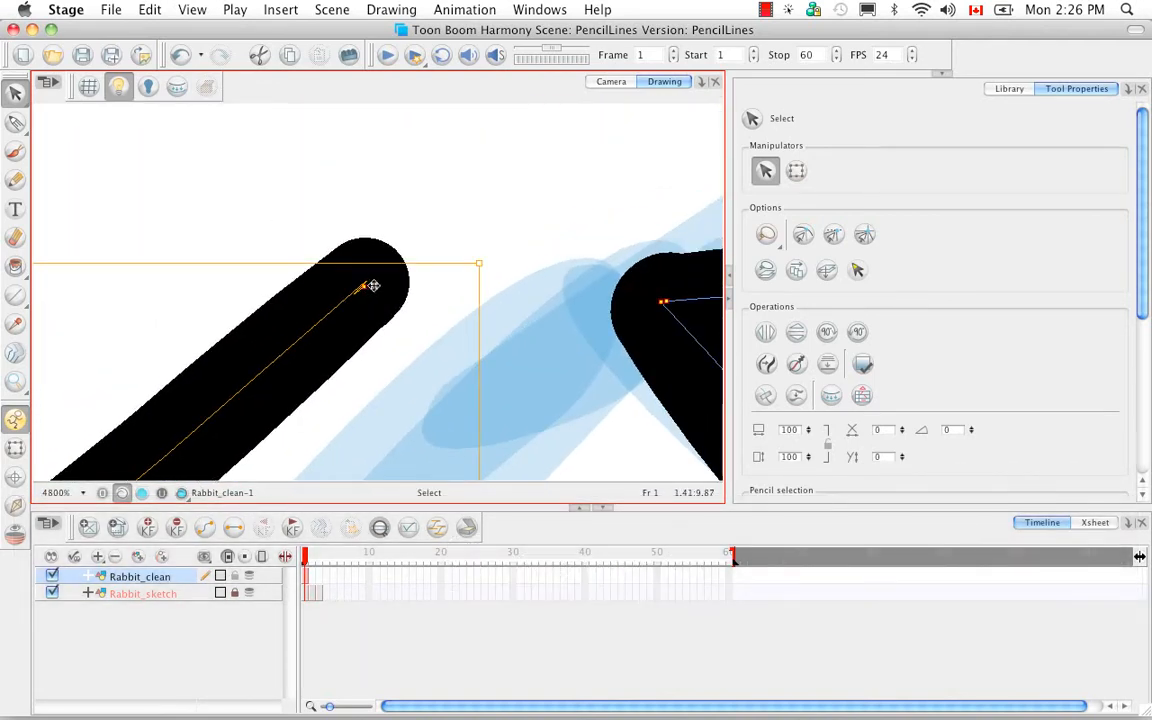
{"action": "left_click", "coordinate": [398, 231]}
{"action": "left_click", "coordinate": [15, 121]}
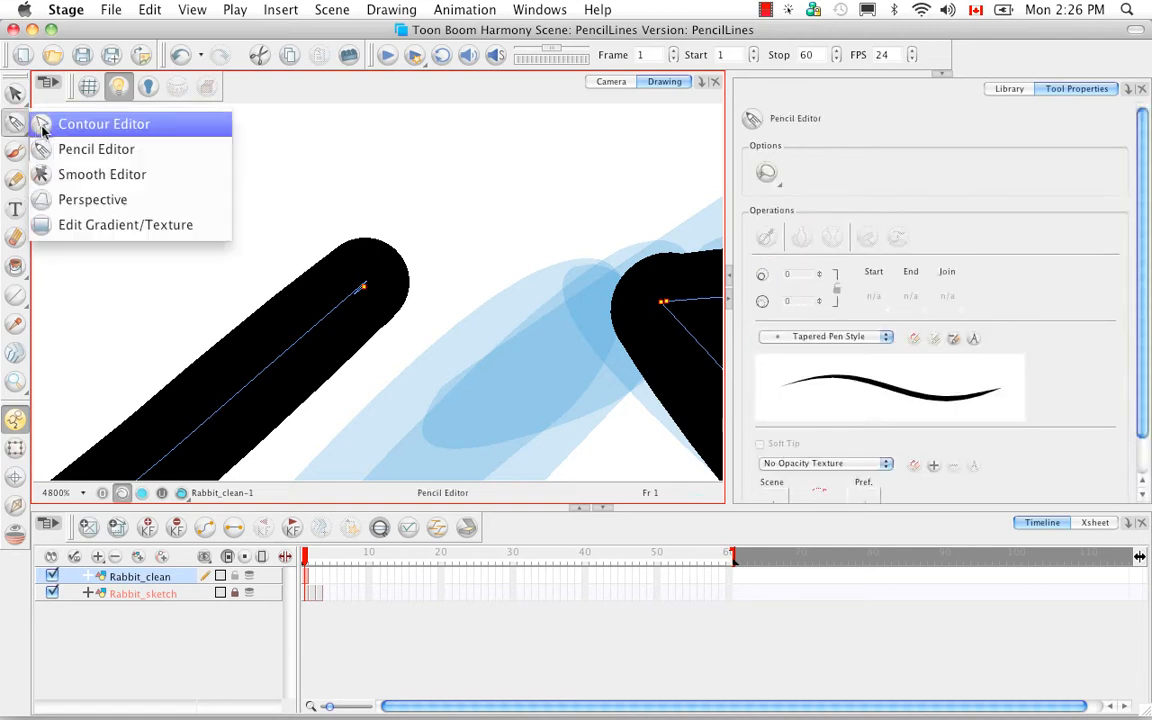
{"action": "left_click", "coordinate": [60, 120]}
{"action": "mouse_move", "coordinate": [363, 289]}
{"action": "left_mouse_down"}
{"action": "mouse_move", "coordinate": [450, 228]}
{"action": "mouse_move", "coordinate": [446, 216]}
{"action": "left_mouse_up"}
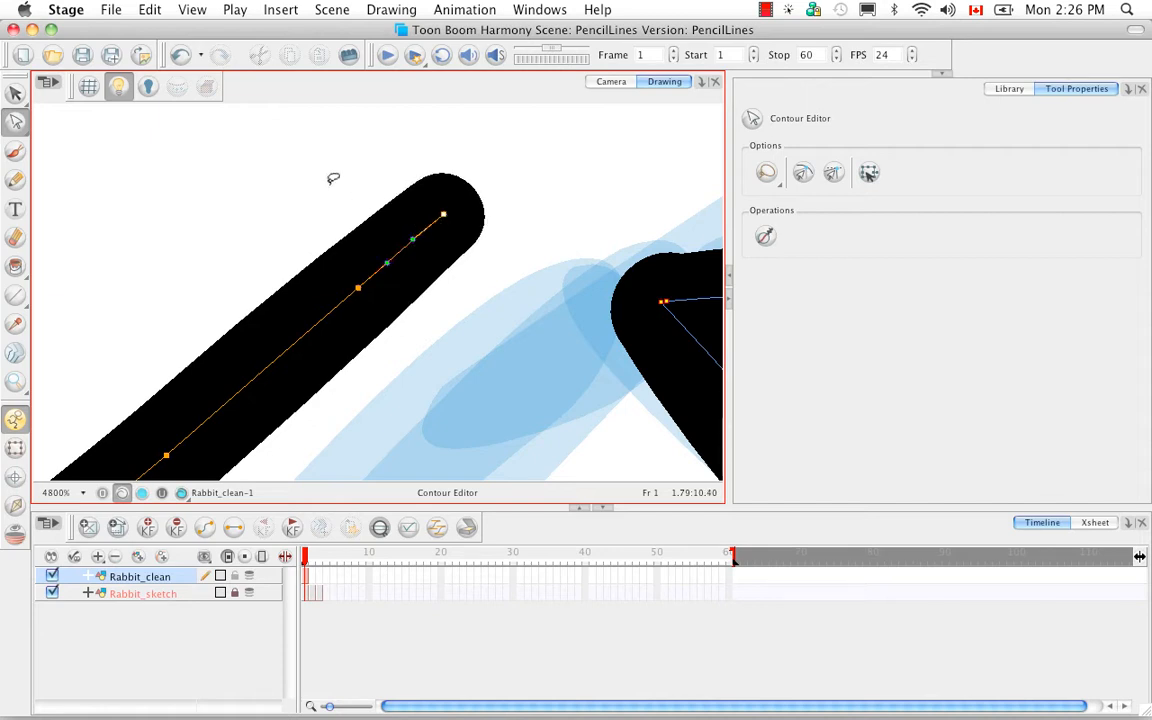
- Stretch the upper rounded tip of the ear's detached outer edge by extending the curve handles at both tip corners with the Pencil Editor
{"action": "left_click_drag", "start_coordinate": [15, 121], "coordinate": [70, 149]}
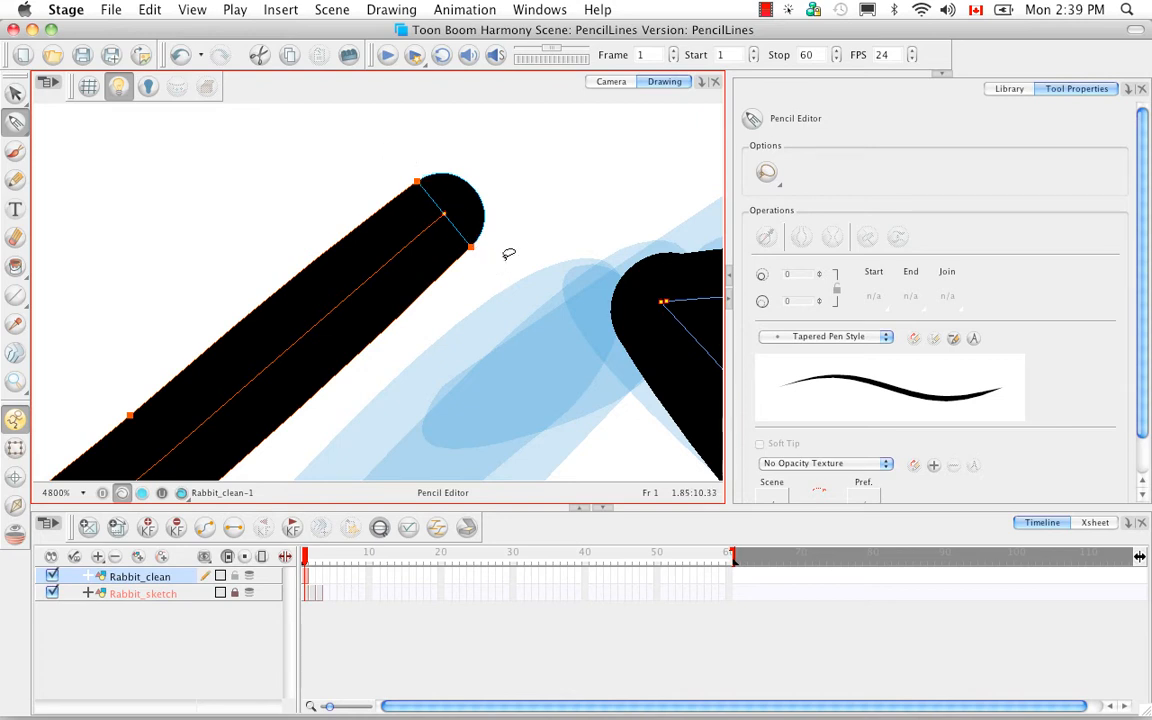
{"action": "left_click", "coordinate": [479, 248]}
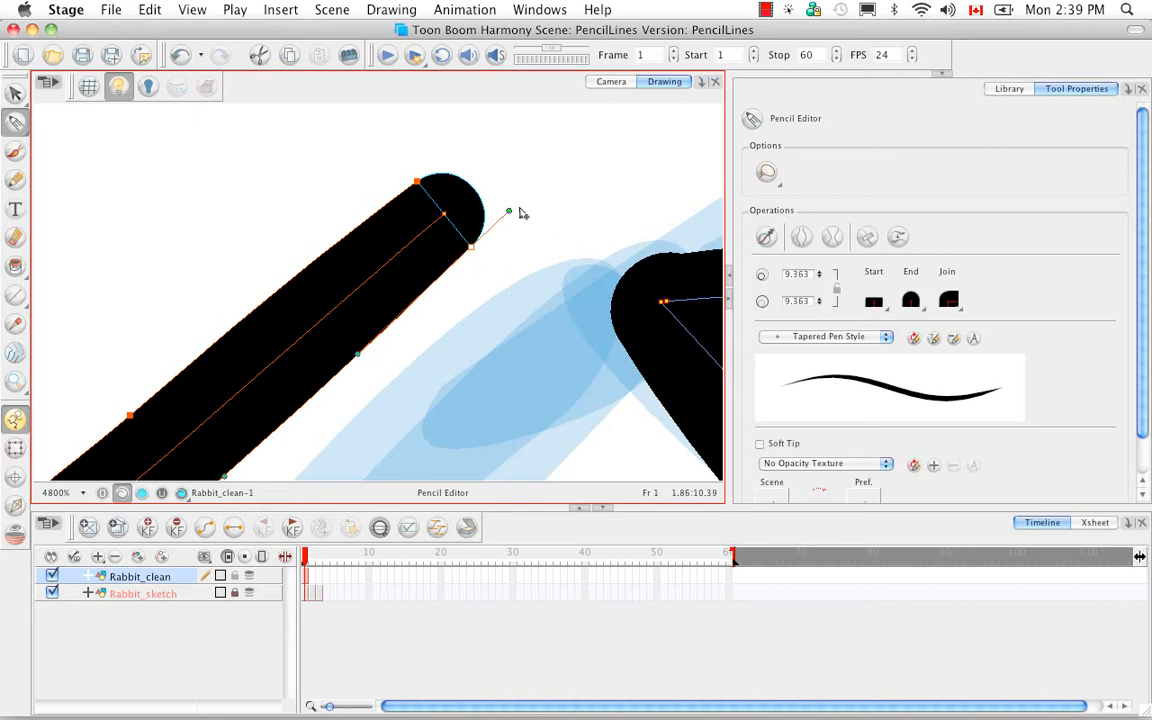
{"action": "left_click_drag", "start_coordinate": [509, 215], "coordinate": [577, 146]}
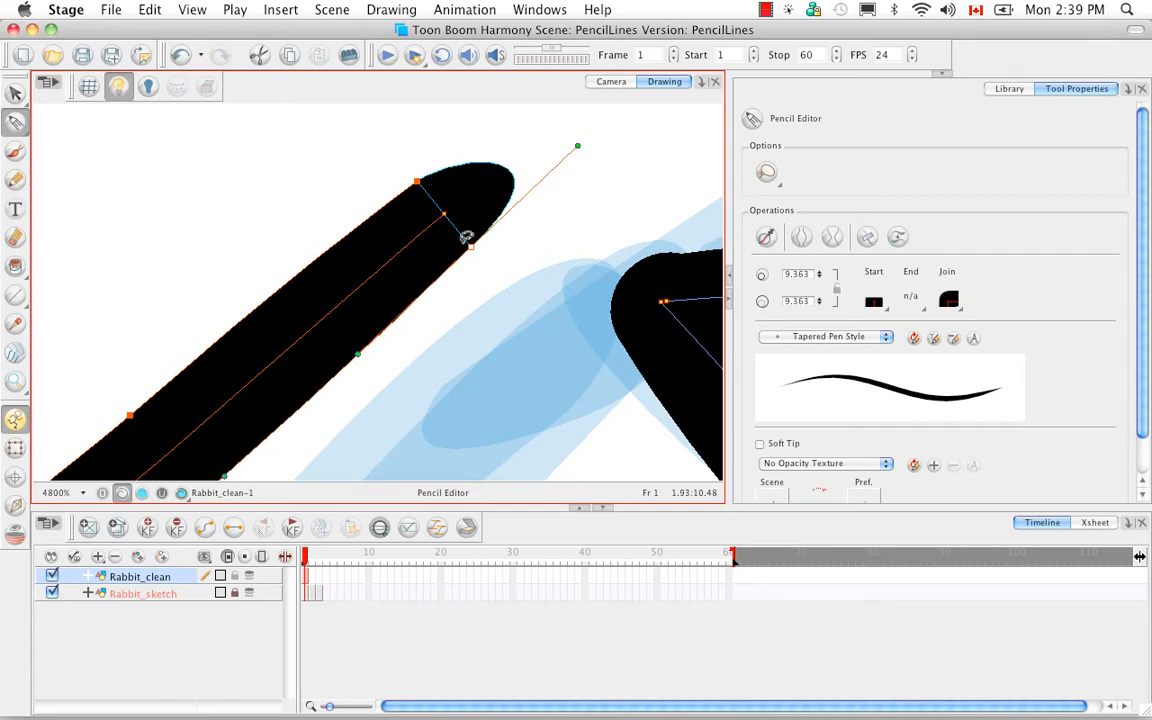
{"action": "left_click", "coordinate": [416, 182]}
{"action": "left_click_drag", "start_coordinate": [461, 152], "coordinate": [498, 120]}
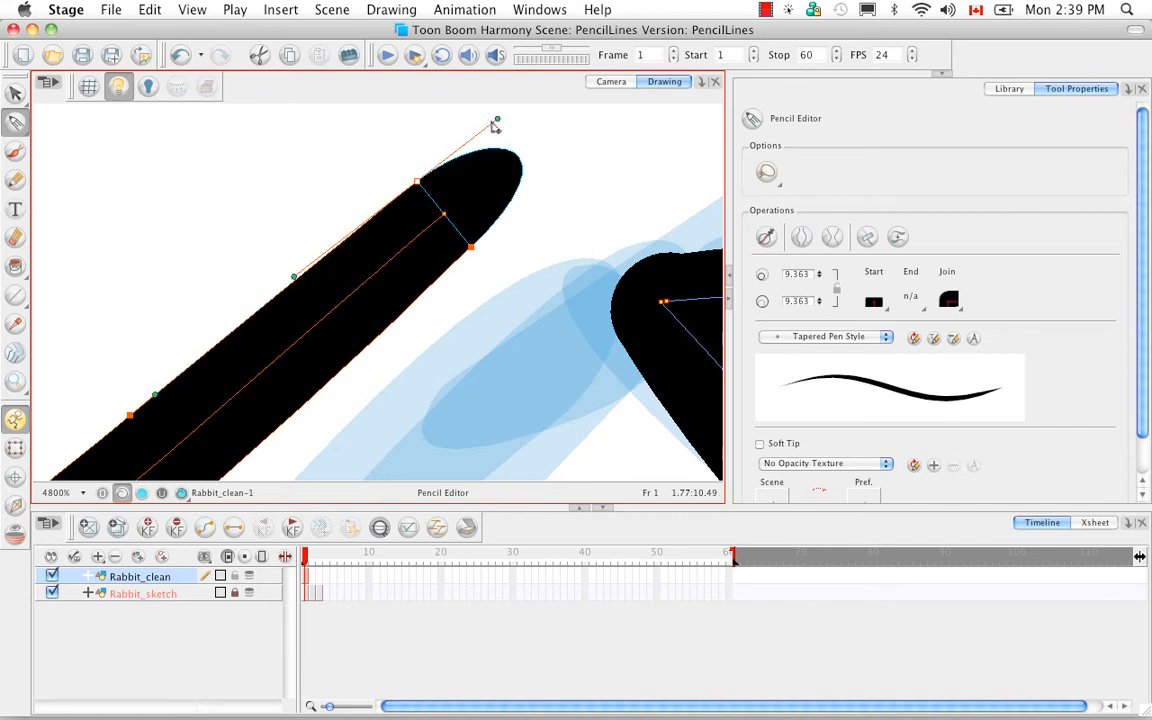
- Reshape the stretched tip into a shorter, angular cap by repositioning each corner's outward curve handle independently of its opposite handle
{"action": "key", "text": "alt"}
{"action": "left_click_drag", "start_coordinate": [498, 120], "coordinate": [503, 164]}
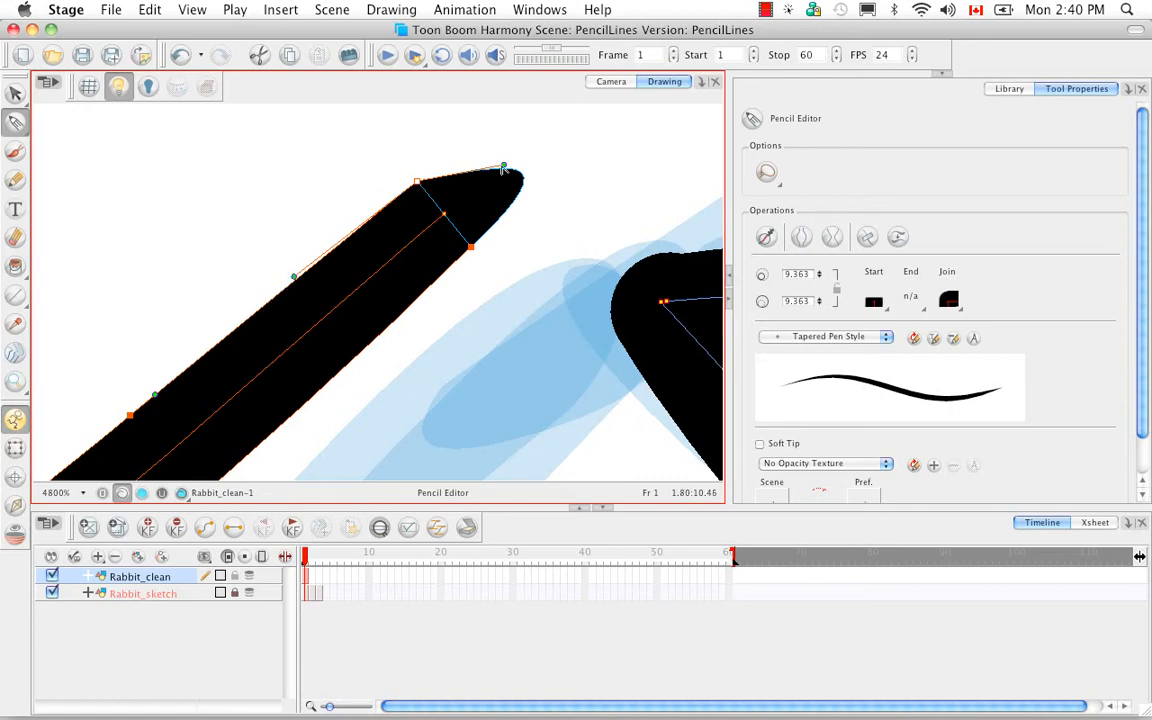
{"action": "left_click_drag", "start_coordinate": [505, 166], "coordinate": [437, 175]}
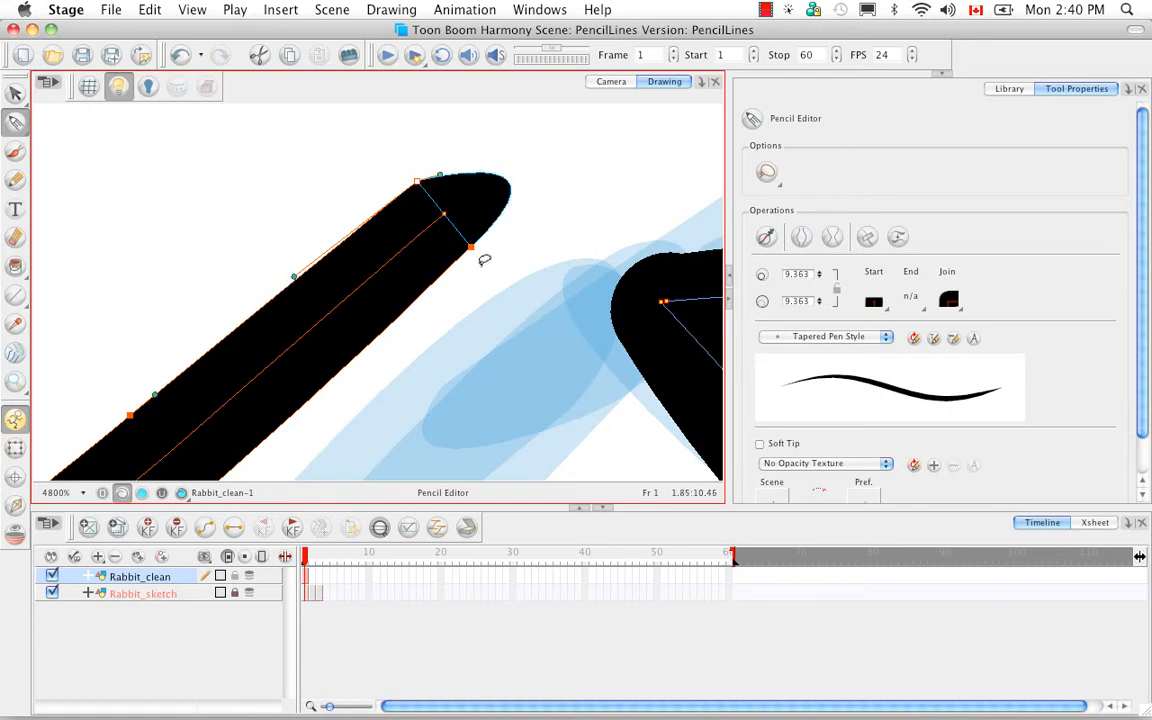
{"action": "left_click", "coordinate": [471, 247]}
{"action": "left_click_drag", "start_coordinate": [578, 147], "coordinate": [490, 168]}
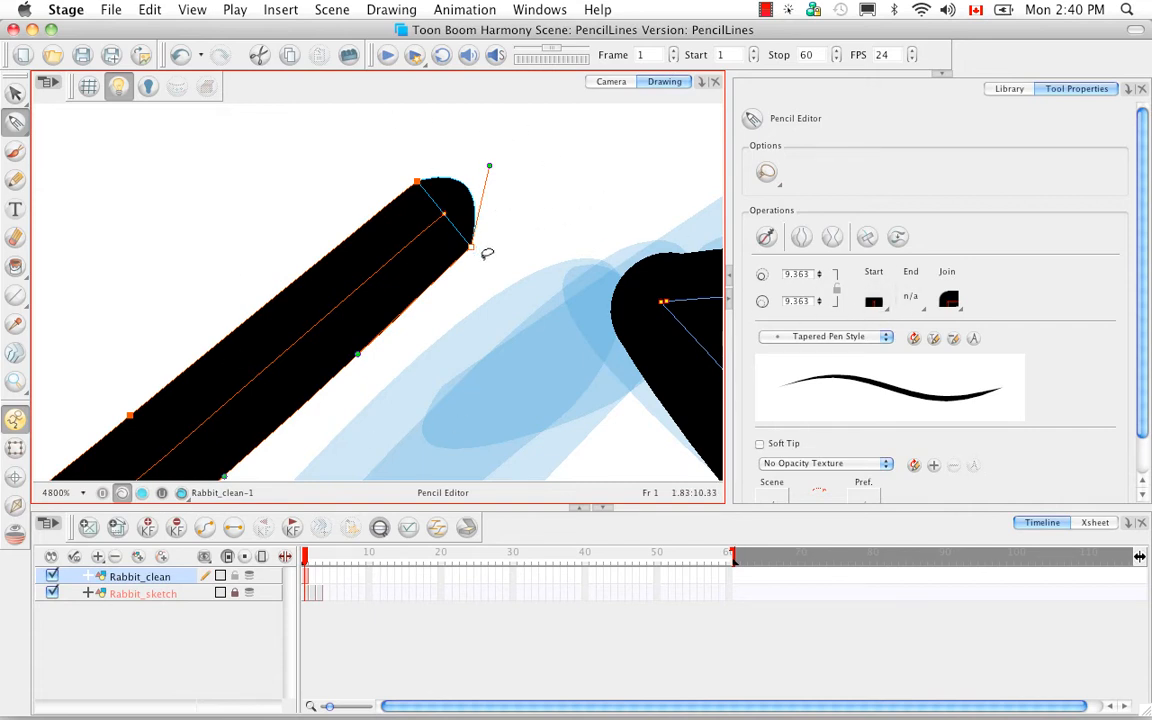
{"action": "left_click", "coordinate": [440, 177]}
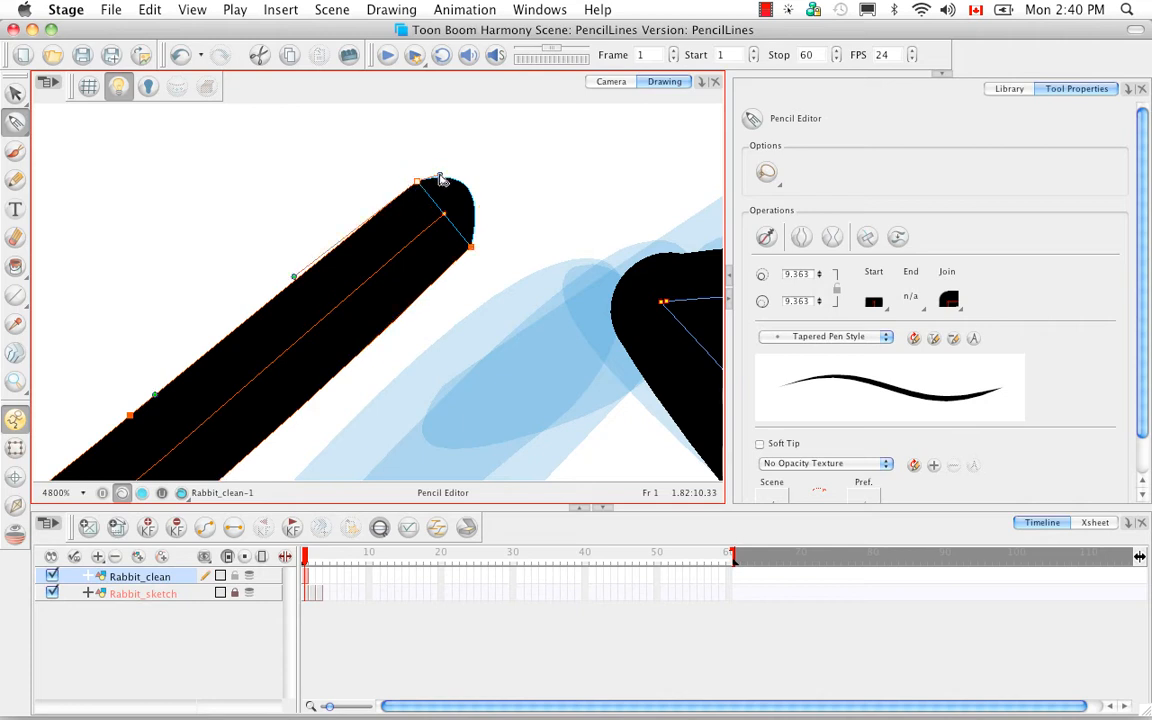
{"action": "left_click_drag", "start_coordinate": [440, 178], "coordinate": [485, 176]}
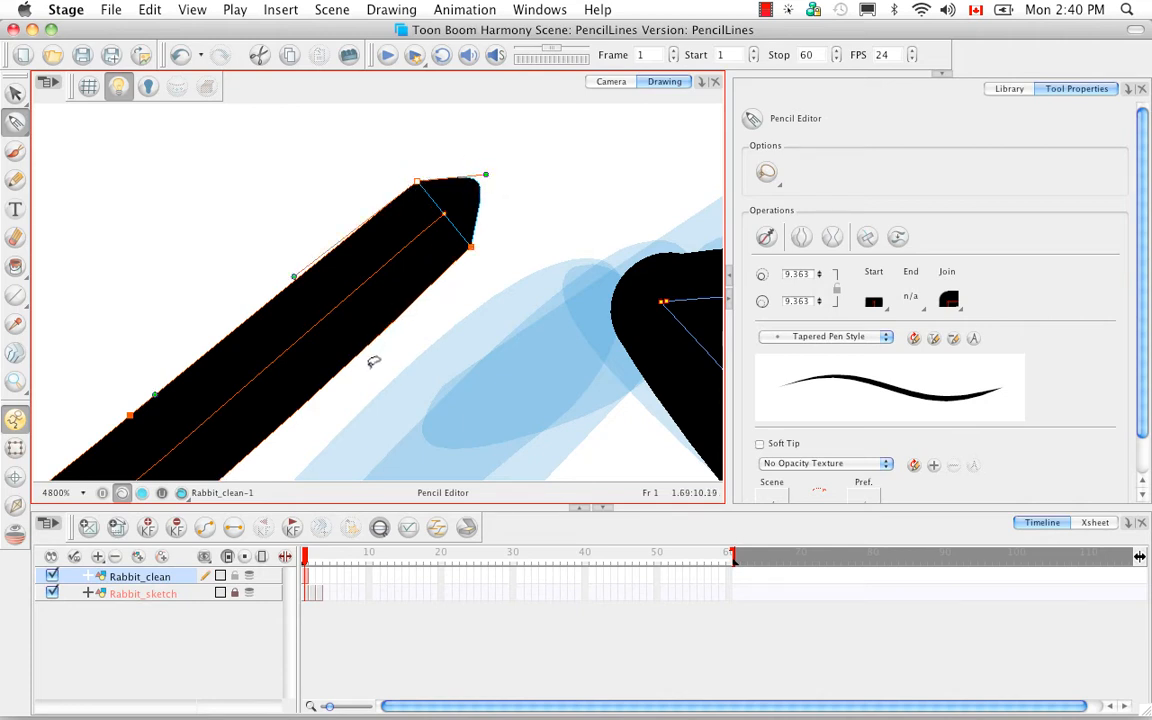
- Bulge the detached edge's upper contour at its middle thickness point, and tilt the curve handles of the opposite point on the lower contour
{"action": "mouse_move", "coordinate": [373, 373]}
{"action": "left_mouse_down"}
{"action": "mouse_move", "coordinate": [450, 321]}
{"action": "mouse_move", "coordinate": [455, 295]}
{"action": "left_mouse_up"}
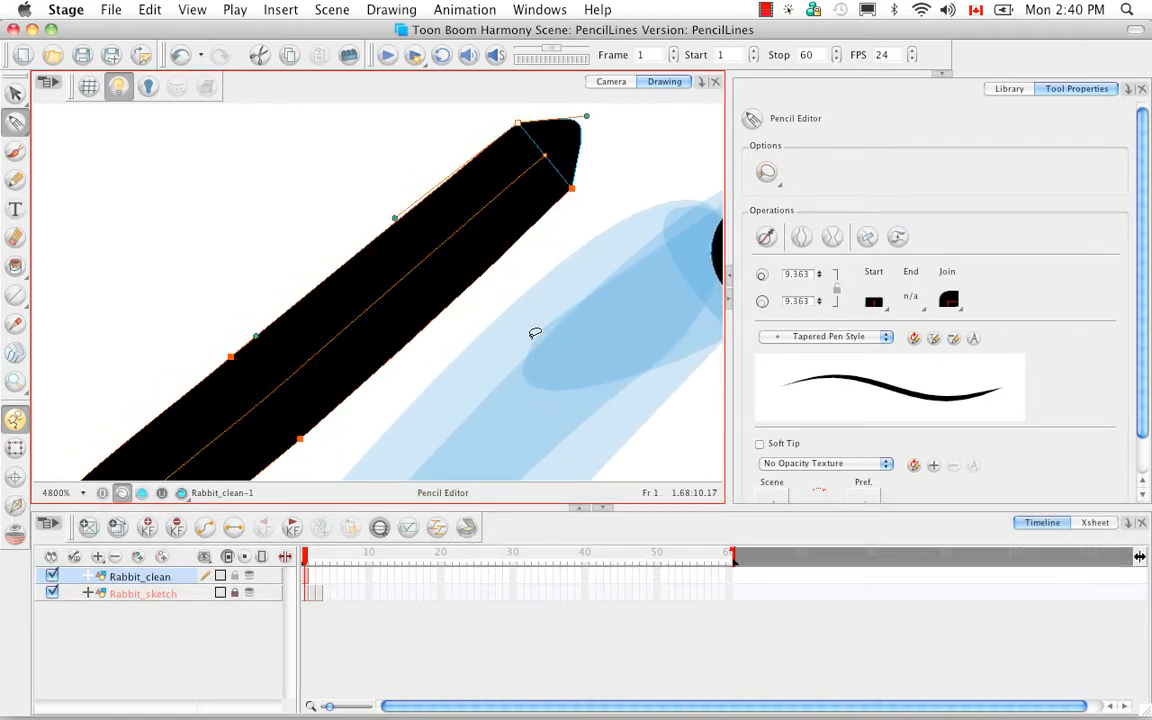
{"action": "left_click", "coordinate": [257, 341]}
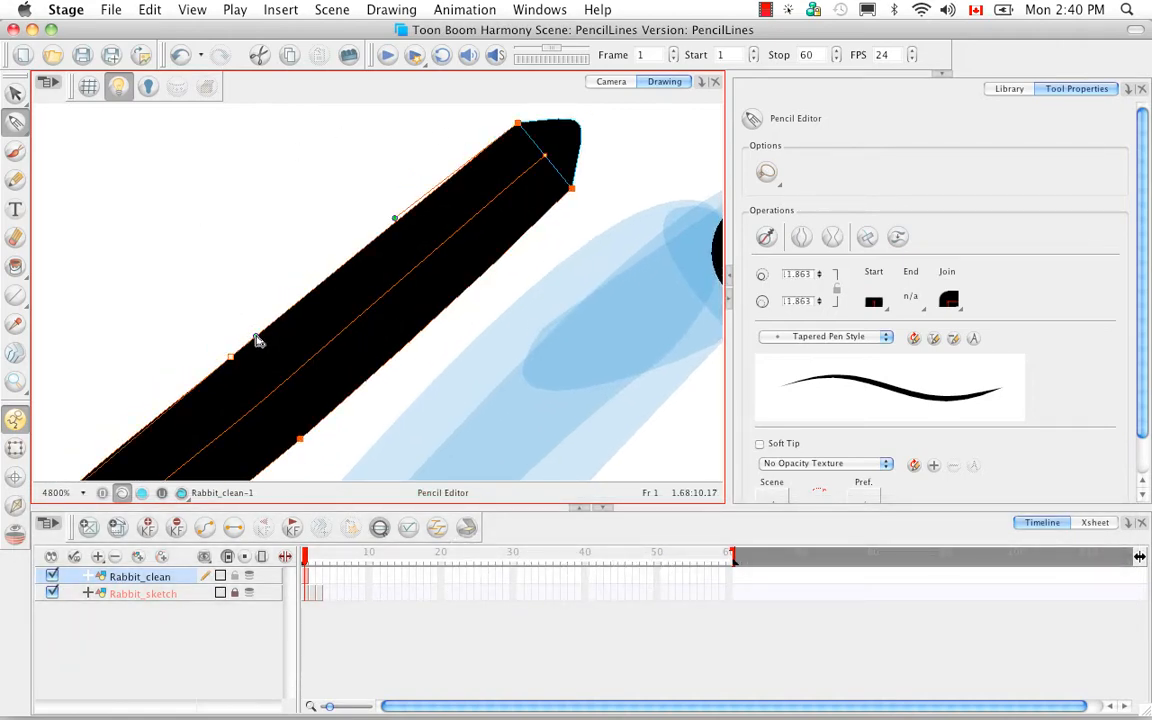
{"action": "left_click_drag", "start_coordinate": [256, 337], "coordinate": [211, 306]}
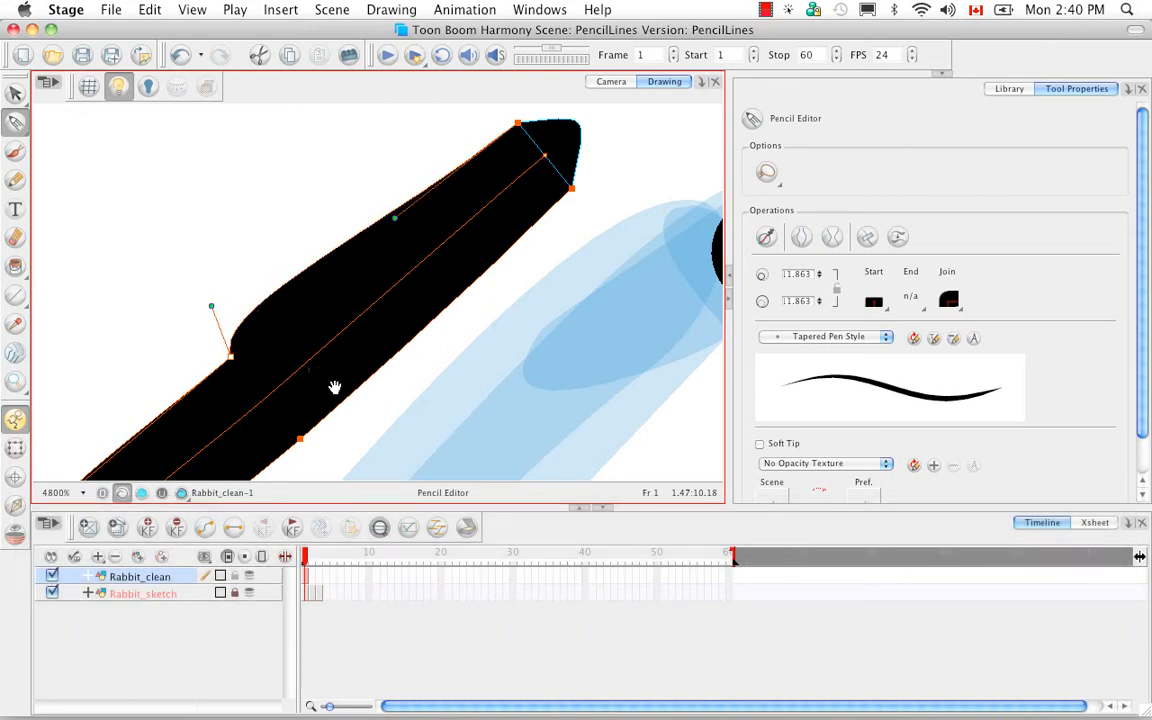
{"action": "mouse_move", "coordinate": [348, 383]}
{"action": "left_mouse_down"}
{"action": "mouse_move", "coordinate": [479, 252]}
{"action": "mouse_move", "coordinate": [464, 284]}
{"action": "left_mouse_up"}
{"action": "mouse_move", "coordinate": [430, 347]}
{"action": "left_mouse_down"}
{"action": "mouse_move", "coordinate": [436, 308]}
{"action": "mouse_move", "coordinate": [452, 312]}
{"action": "mouse_move", "coordinate": [445, 321]}
{"action": "left_mouse_up"}
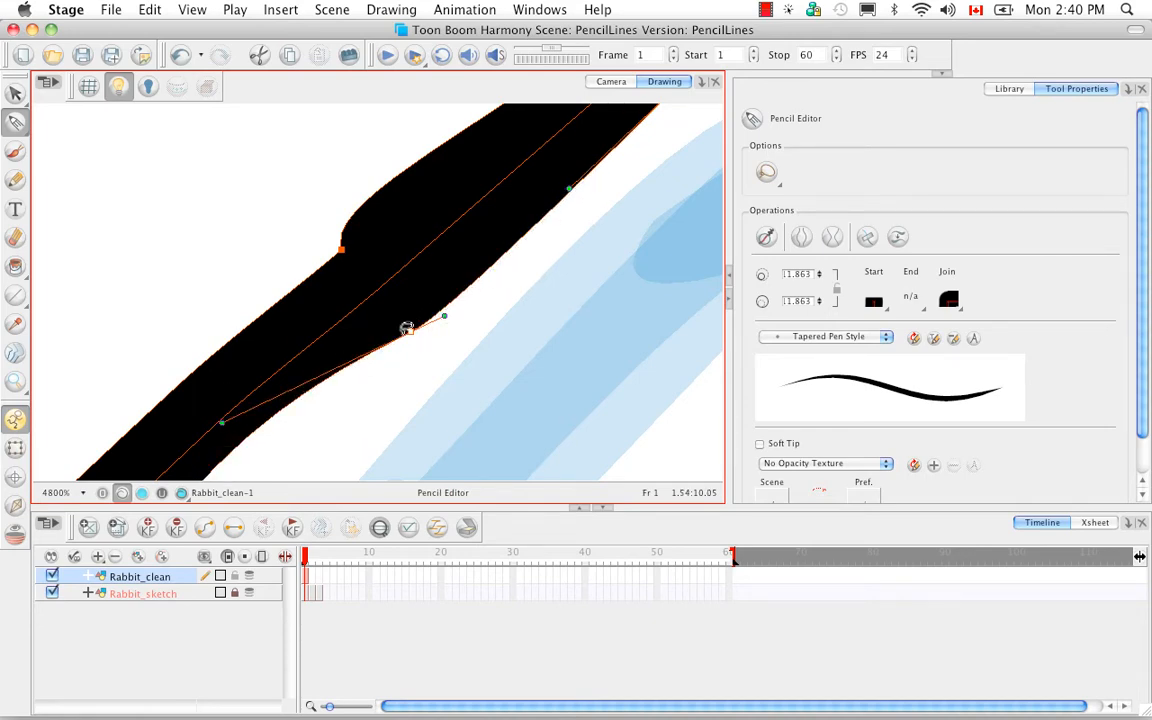
- Pull new aligned curve handles out of the upper contour's middle thickness point to flatten the bulge
{"action": "key", "text": "space"}
{"action": "left_click_drag", "start_coordinate": [527, 296], "coordinate": [450, 358]}
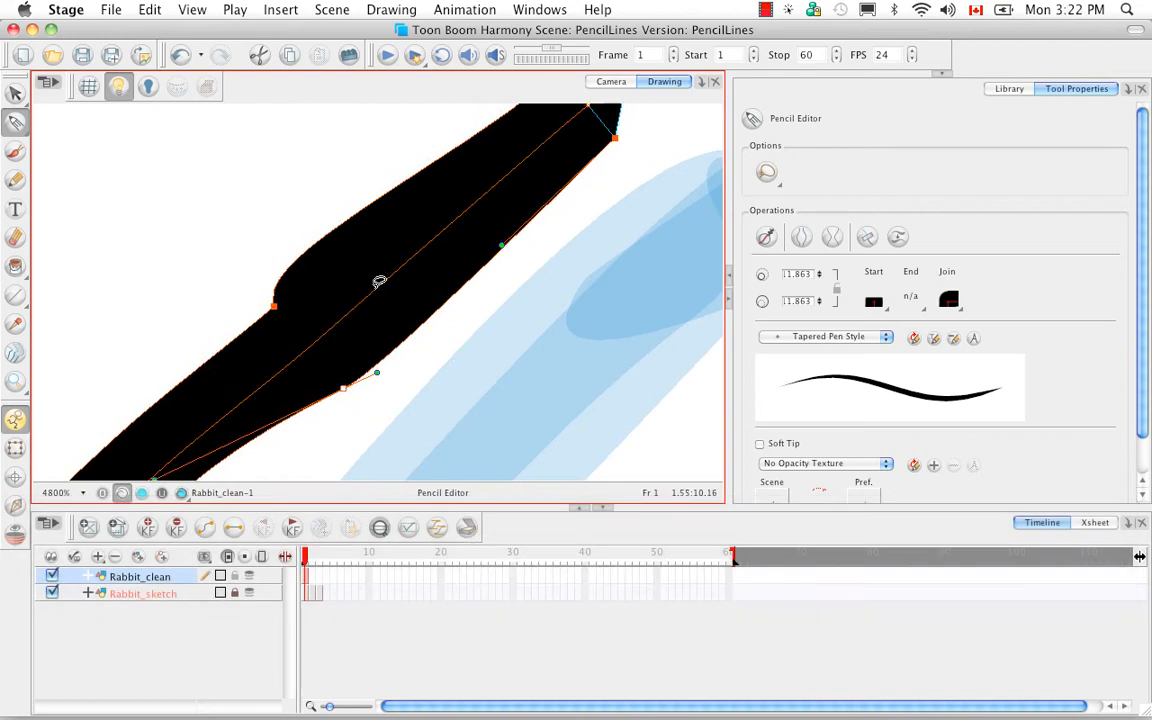
{"action": "left_click", "coordinate": [273, 305]}
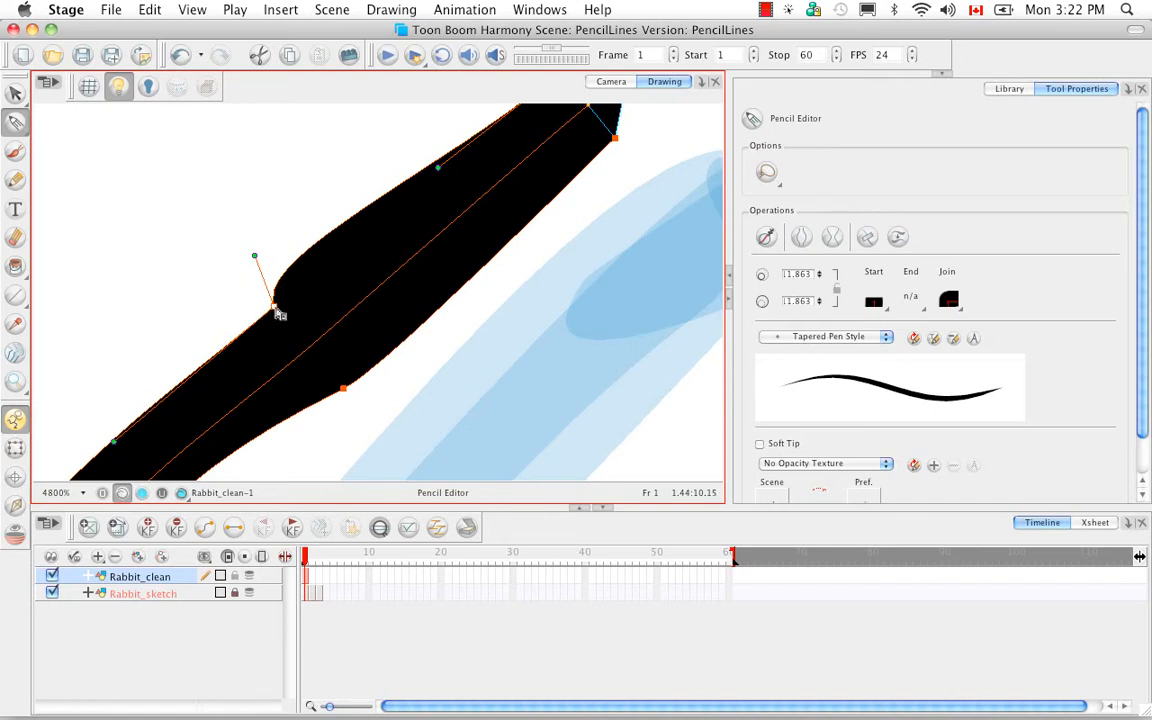
{"action": "mouse_move", "coordinate": [278, 310]}
{"action": "left_mouse_down"}
{"action": "mouse_move", "coordinate": [309, 265]}
{"action": "mouse_move", "coordinate": [252, 265]}
{"action": "mouse_move", "coordinate": [244, 347]}
{"action": "left_mouse_up"}
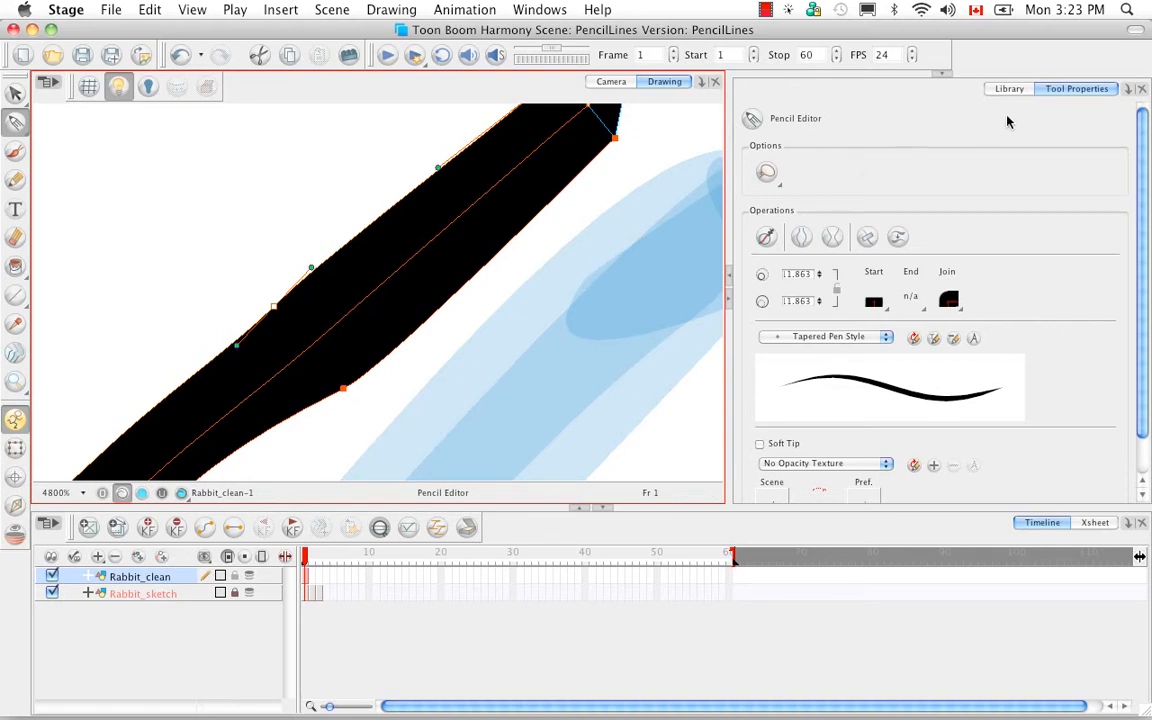
- Try the Pencil Editor's Marquee and Lasso selection modes on the detached edge, including the temporary switch from Lasso to Marquee
{"action": "left_click", "coordinate": [767, 176]}
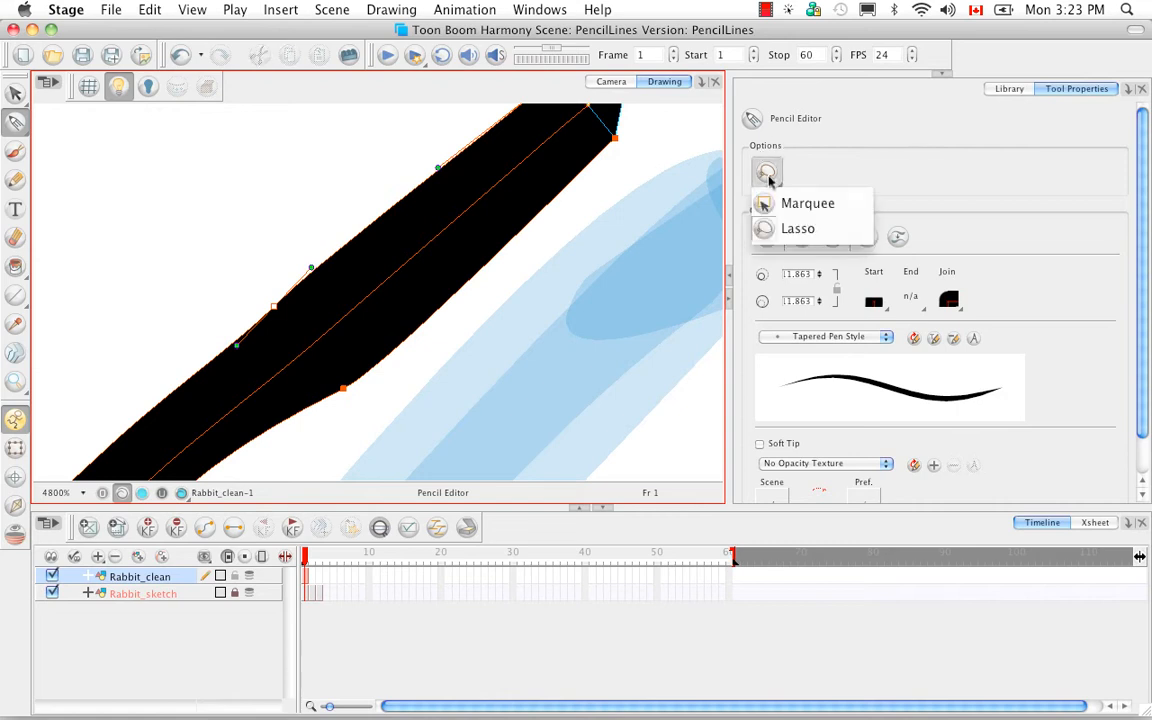
{"action": "left_click", "coordinate": [776, 203]}
{"action": "left_click", "coordinate": [767, 174]}
{"action": "left_click", "coordinate": [794, 228]}
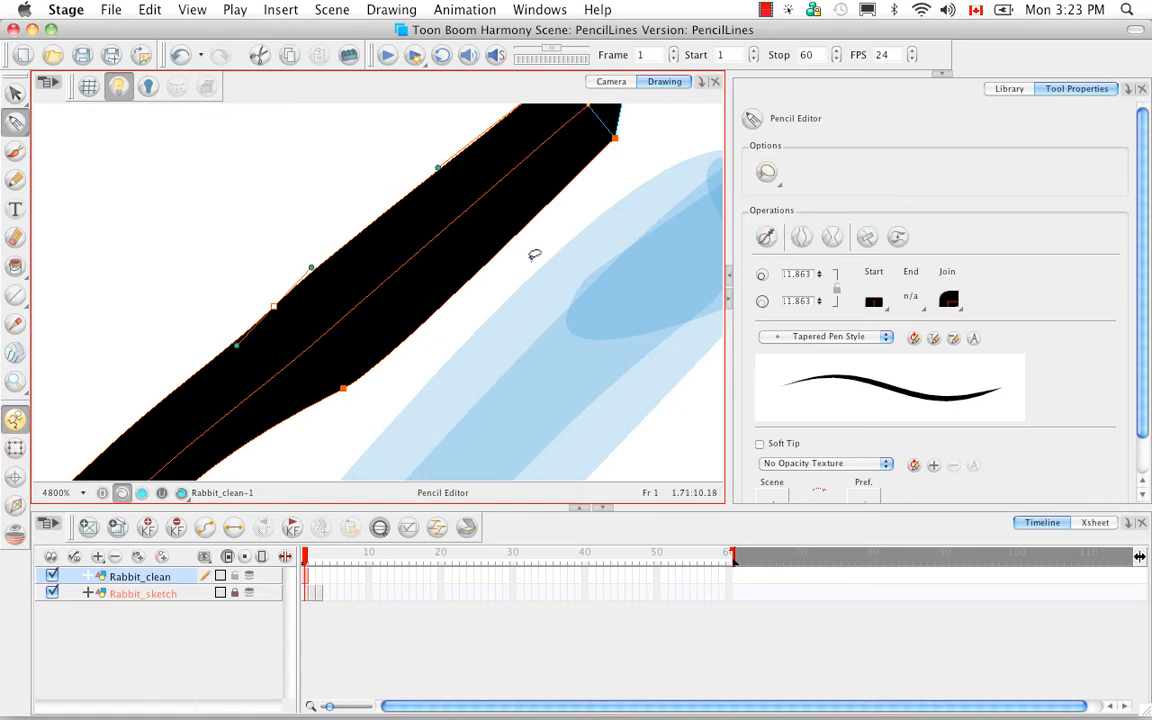
{"action": "key", "text": "alt"}
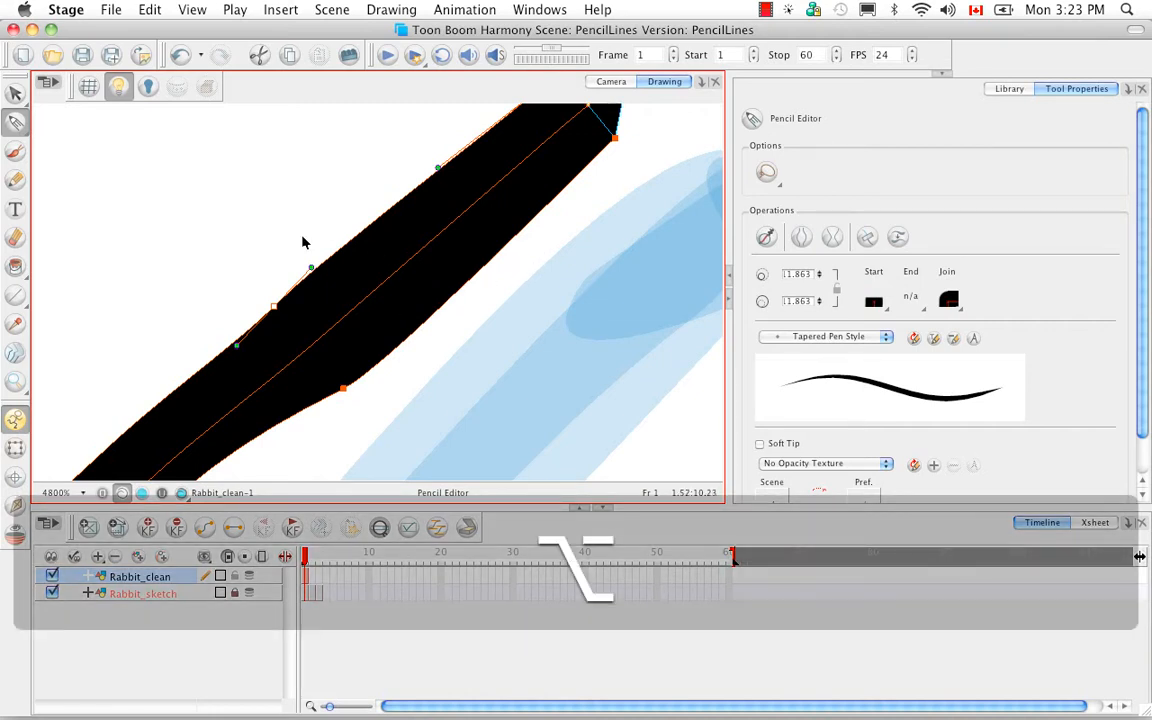
{"action": "left_click_drag", "start_coordinate": [232, 224], "coordinate": [362, 364]}
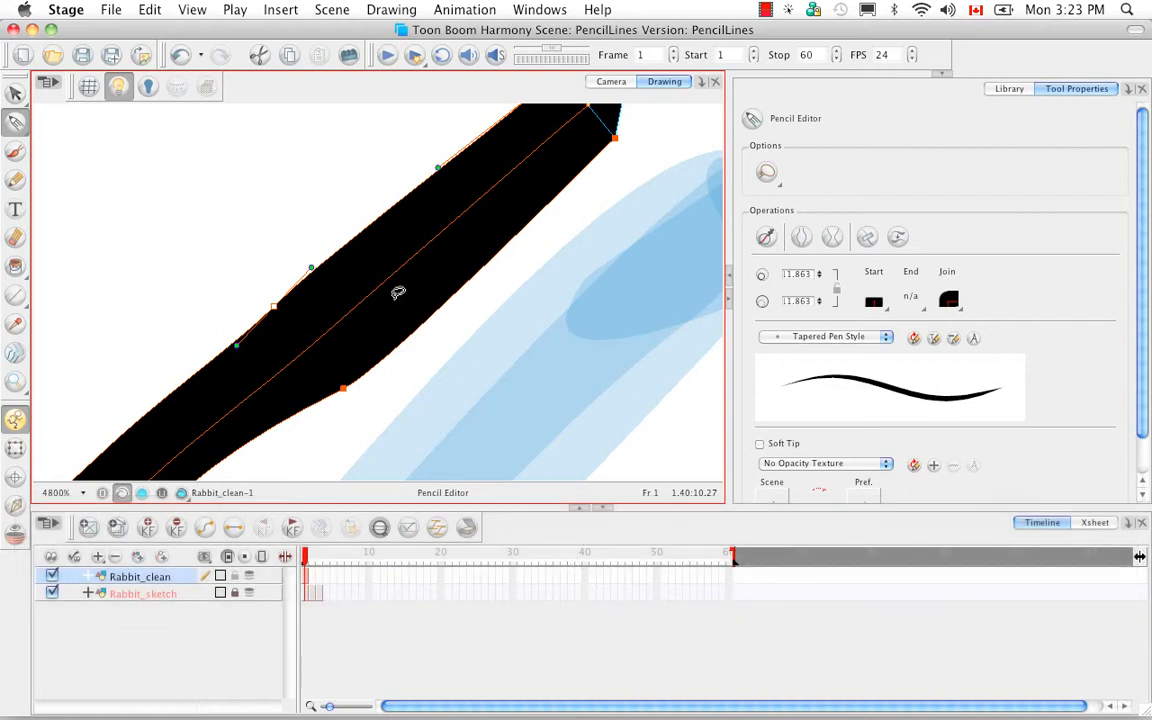
{"action": "left_click", "coordinate": [777, 178]}
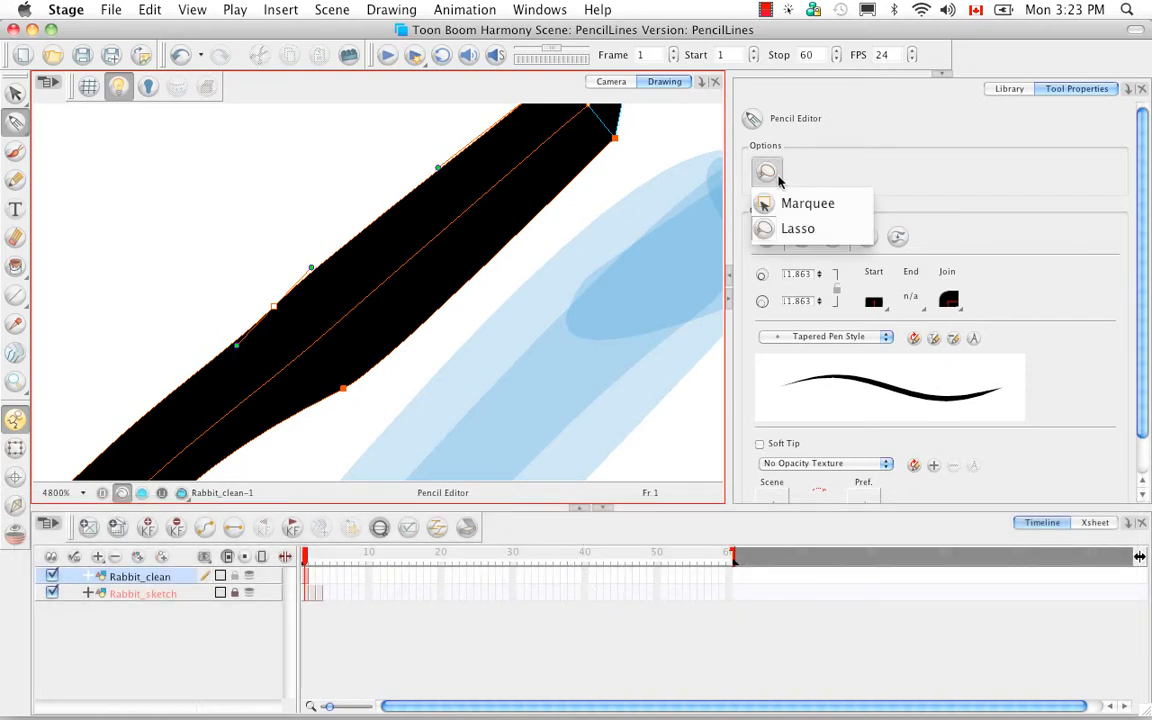
{"action": "left_click", "coordinate": [785, 203]}
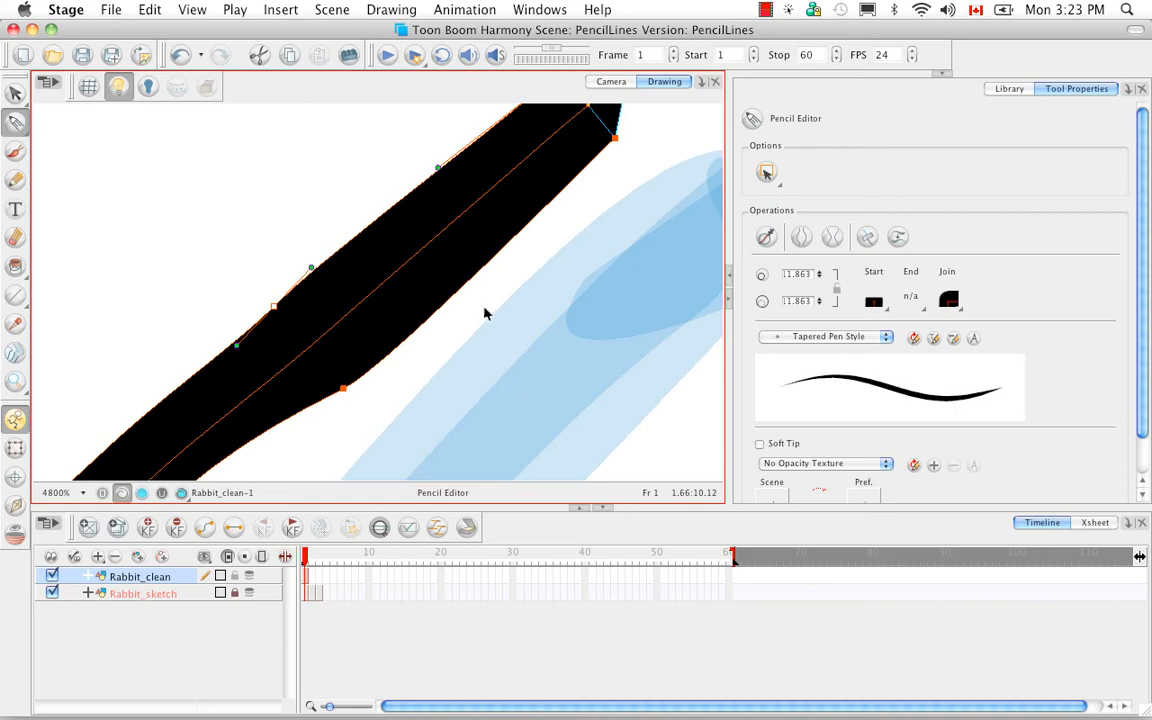
{"action": "left_click_drag", "start_coordinate": [510, 278], "coordinate": [489, 305]}
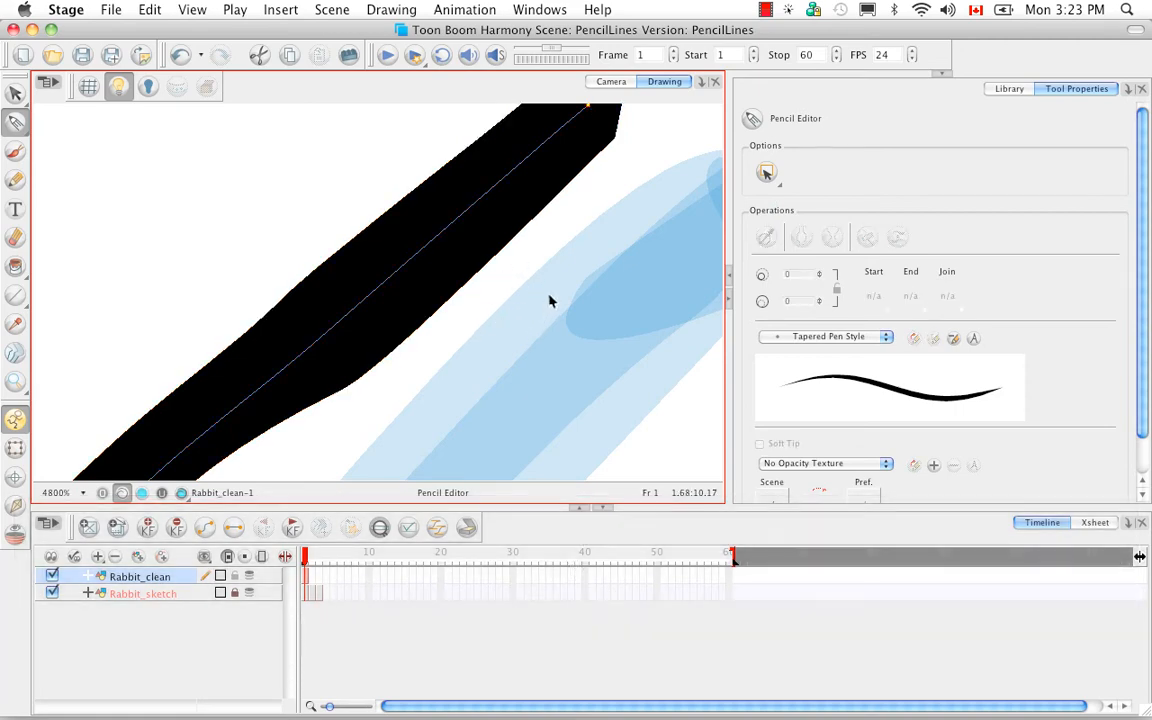
- Return the Pencil Editor to Lasso selection and smooth the whole detached outer edge
{"action": "left_click", "coordinate": [767, 174]}
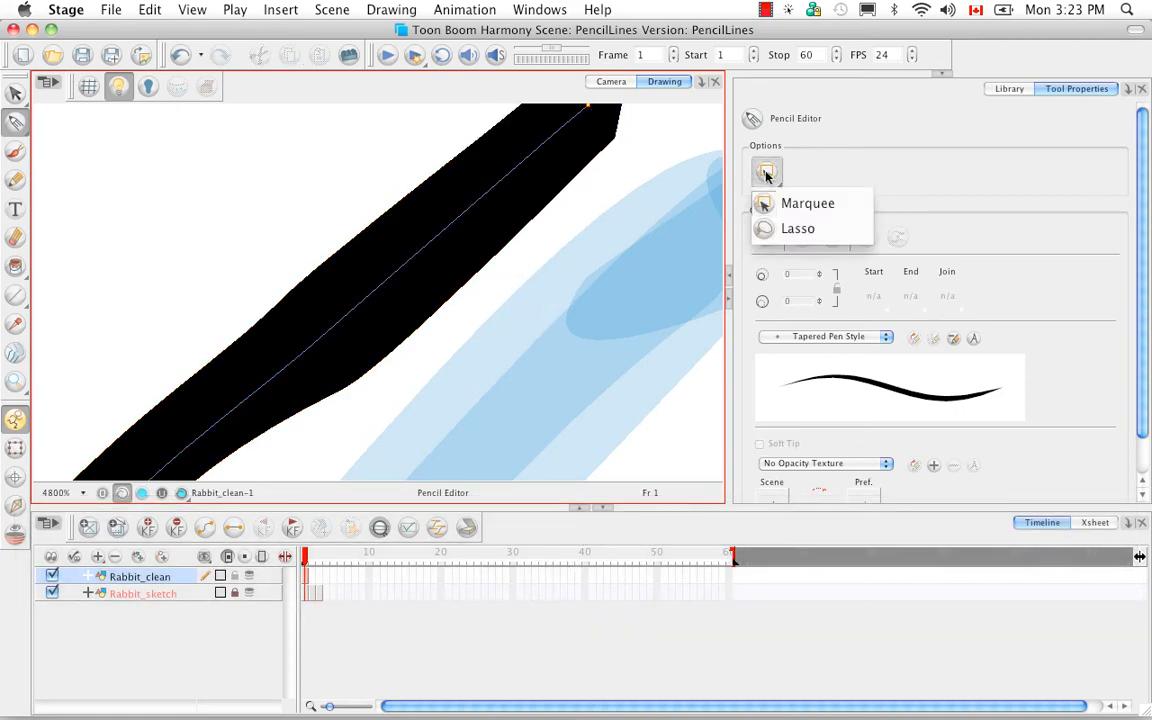
{"action": "left_click", "coordinate": [785, 231]}
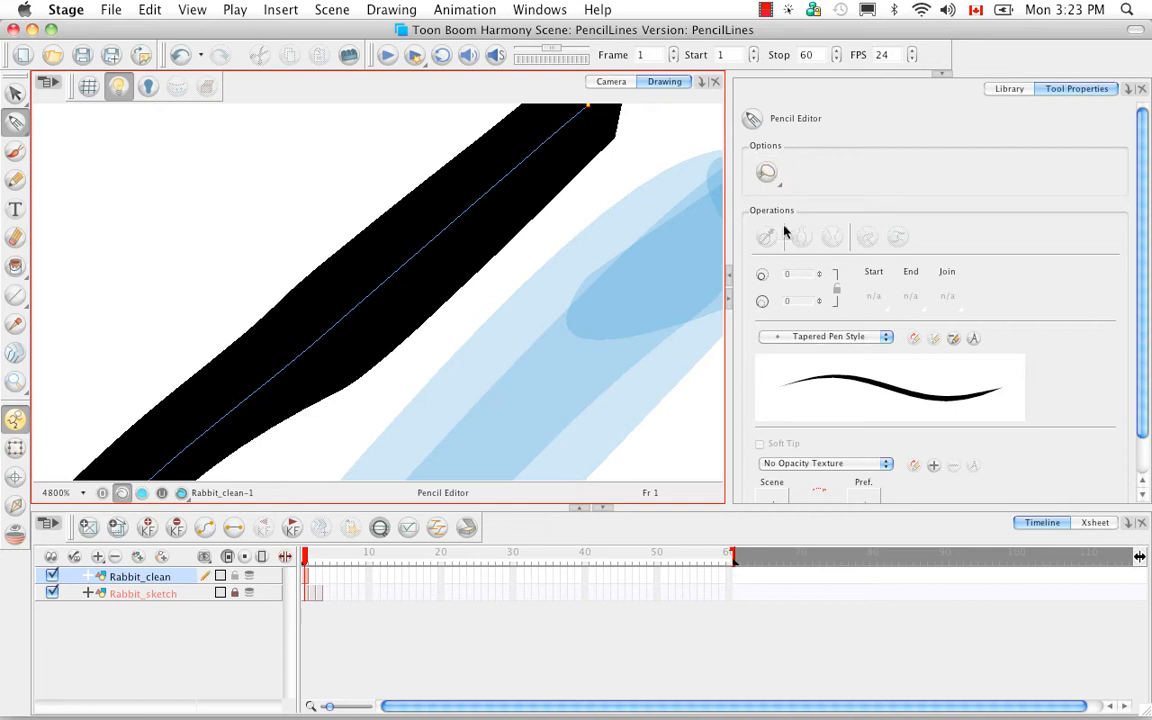
{"action": "left_click", "coordinate": [375, 246]}
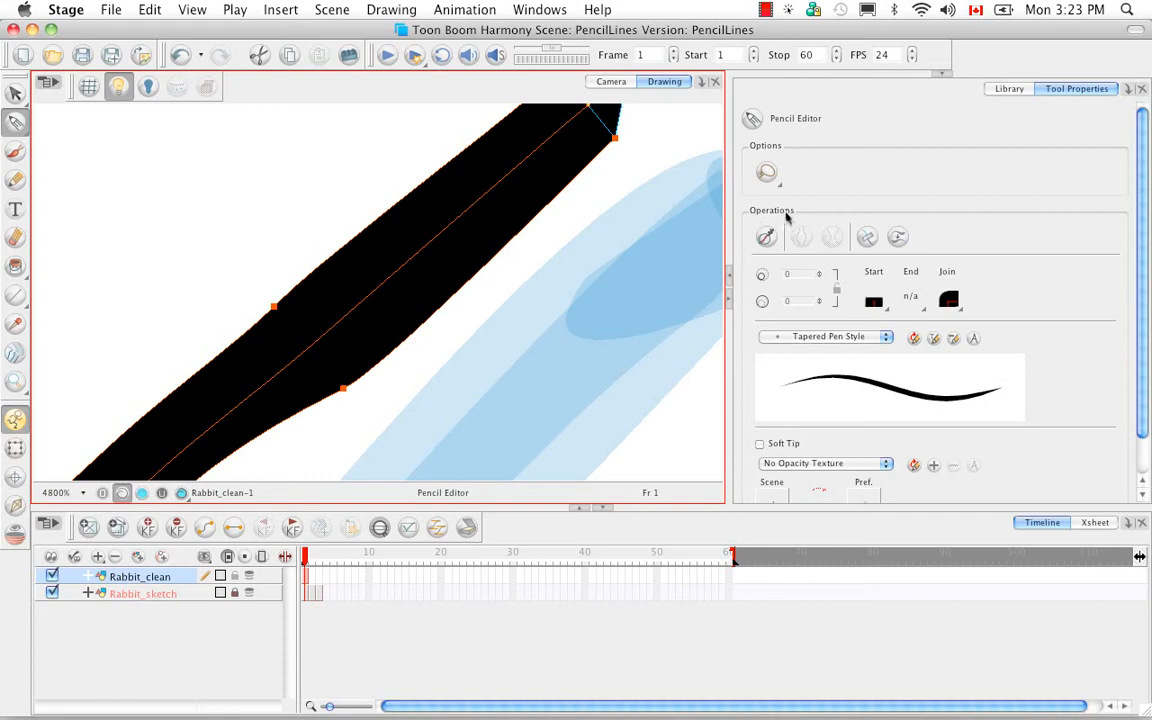
{"action": "left_click", "coordinate": [767, 239]}
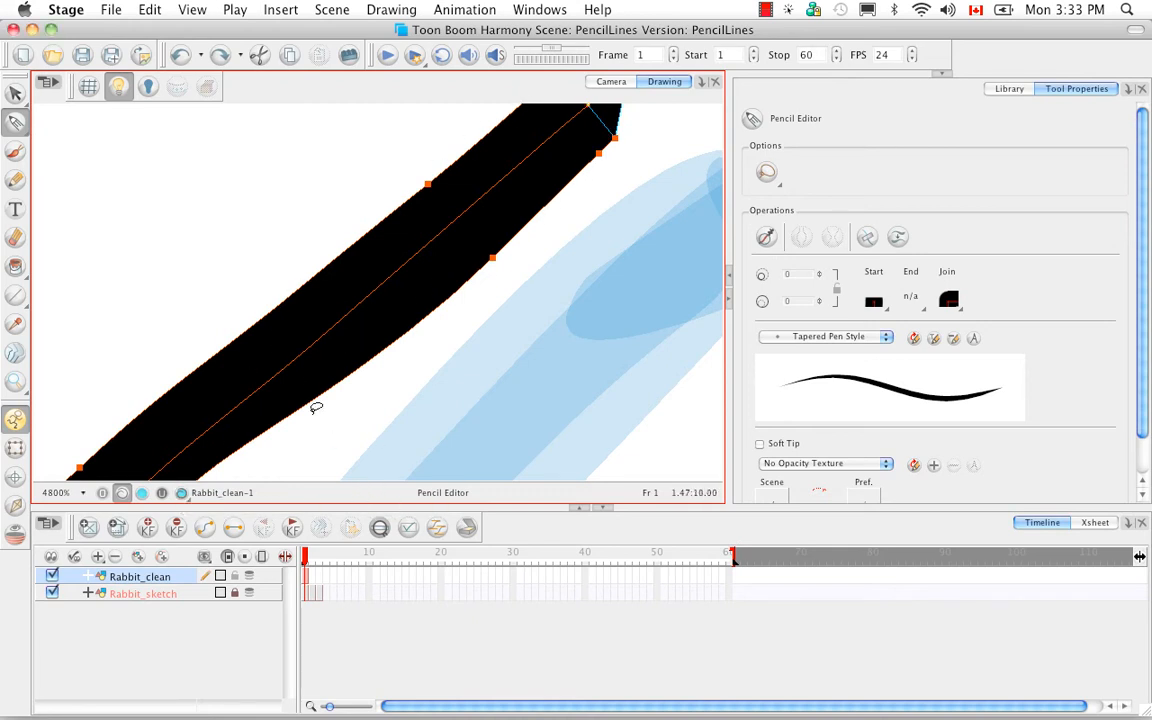
- Draw a thin zigzag line with the Pencil tool in the empty area above the detached outer edge, using the Pencil 2 preset
{"action": "key", "text": "super+minus"}
{"action": "key", "text": "super+minus"}
{"action": "key", "text": "super+minus"}
{"action": "key", "text": "super+minus"}
{"action": "key", "text": "super+minus"}
{"action": "key", "text": "super+minus"}
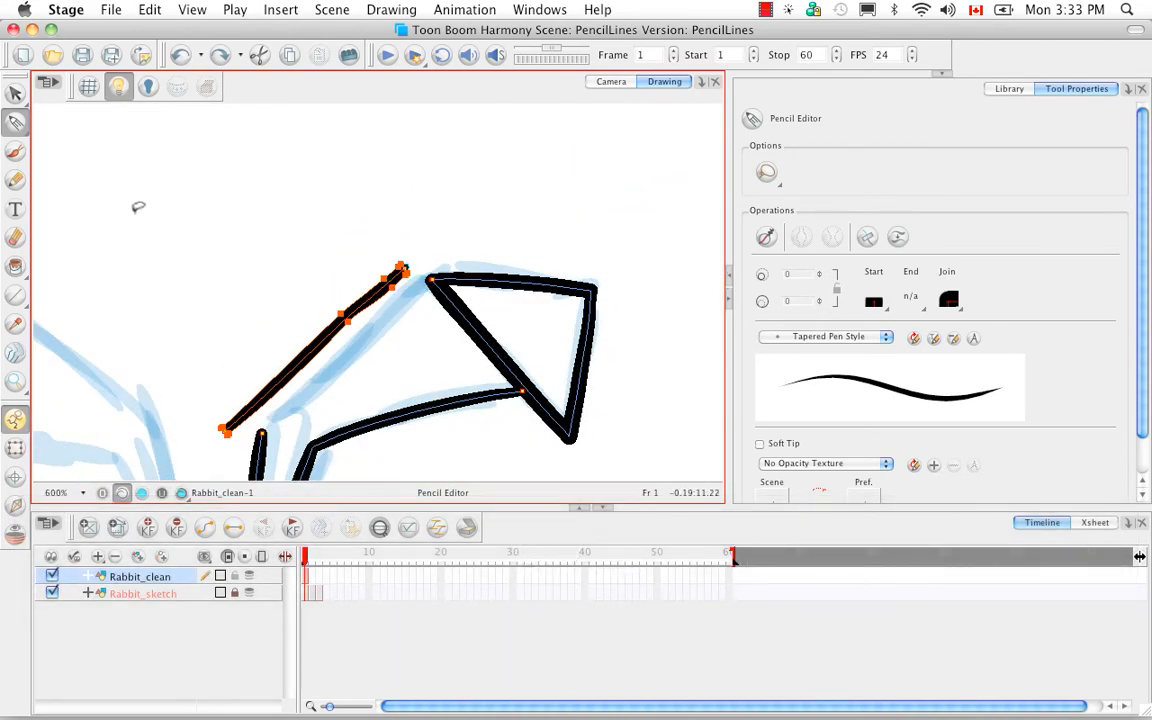
{"action": "left_click", "coordinate": [15, 176]}
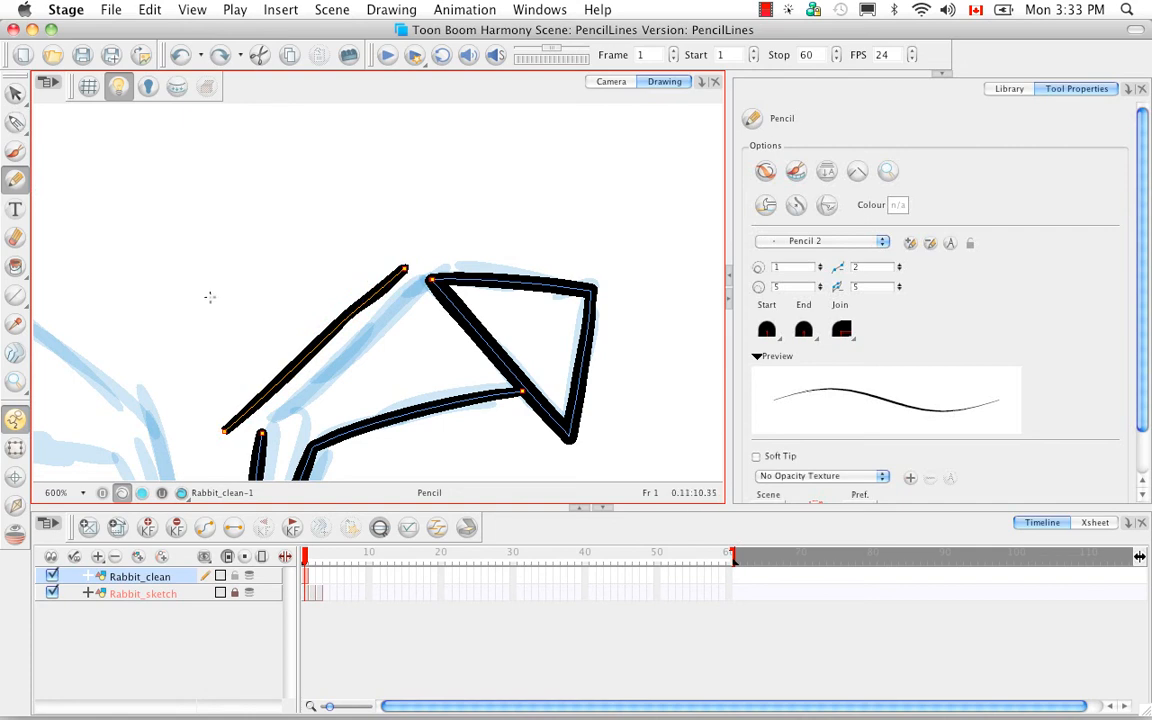
{"action": "mouse_move", "coordinate": [210, 297]}
{"action": "left_mouse_down"}
{"action": "mouse_move", "coordinate": [257, 244]}
{"action": "mouse_move", "coordinate": [305, 216]}
{"action": "mouse_move", "coordinate": [313, 227]}
{"action": "left_mouse_up"}
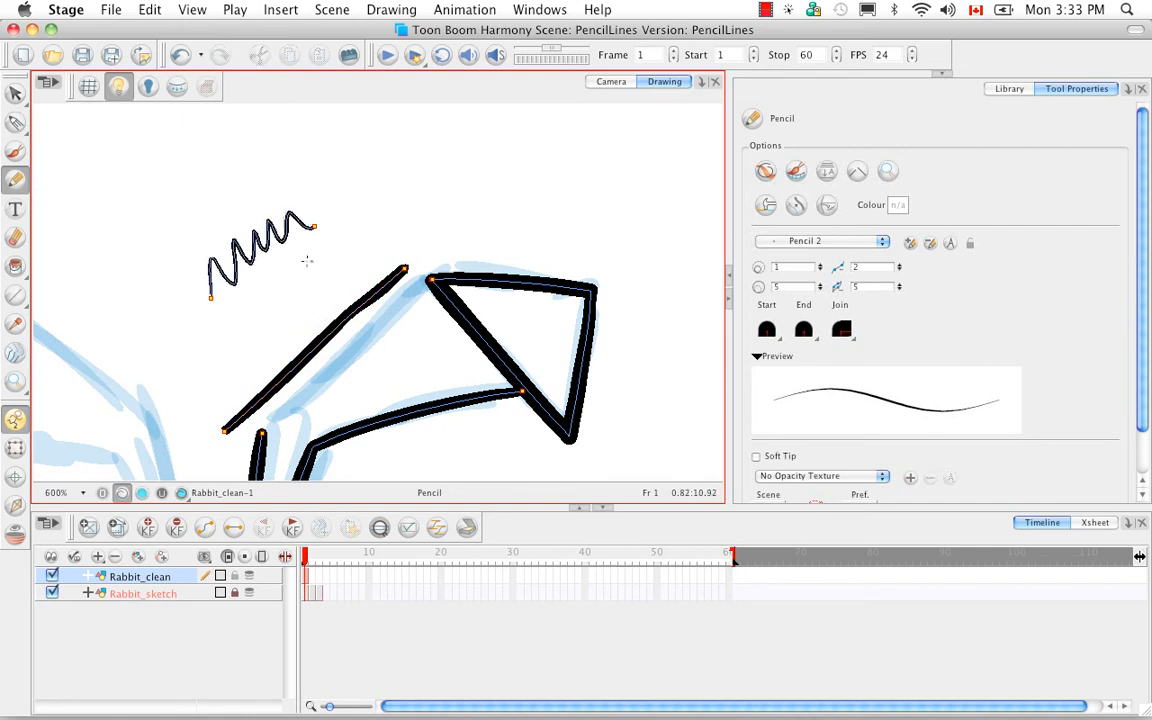
- Select the zigzag line with the Pencil Editor and smooth it
{"action": "left_click_drag", "start_coordinate": [15, 121], "coordinate": [60, 149]}
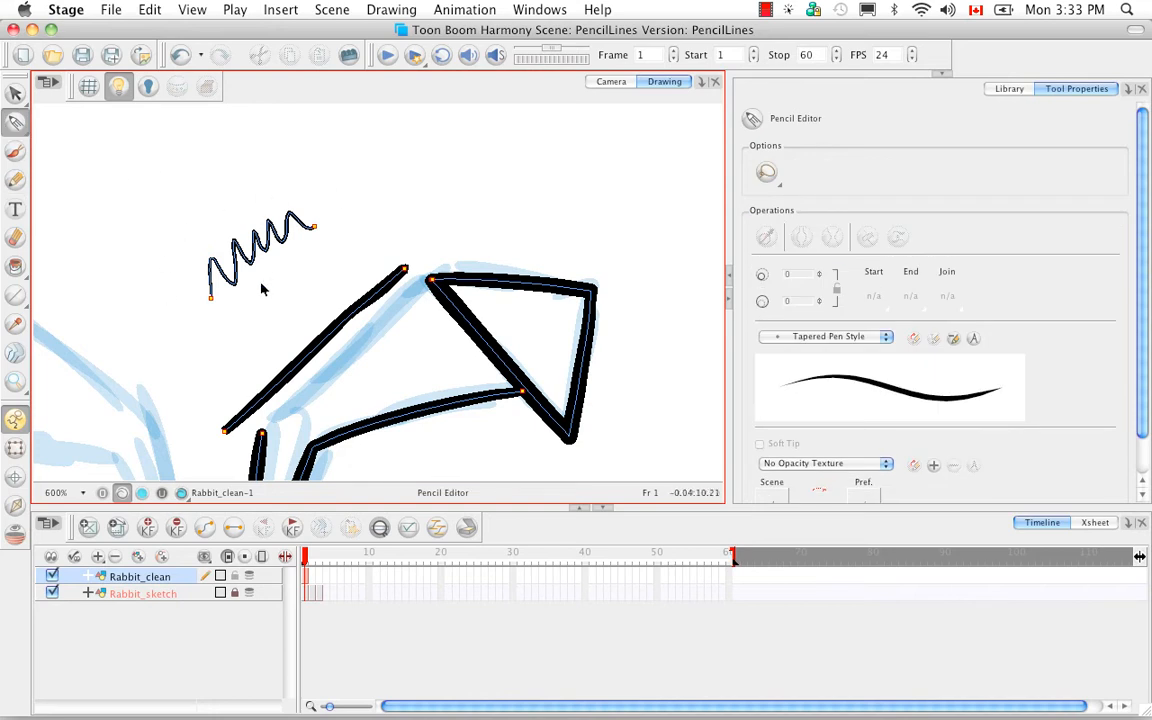
{"action": "left_click", "coordinate": [305, 226]}
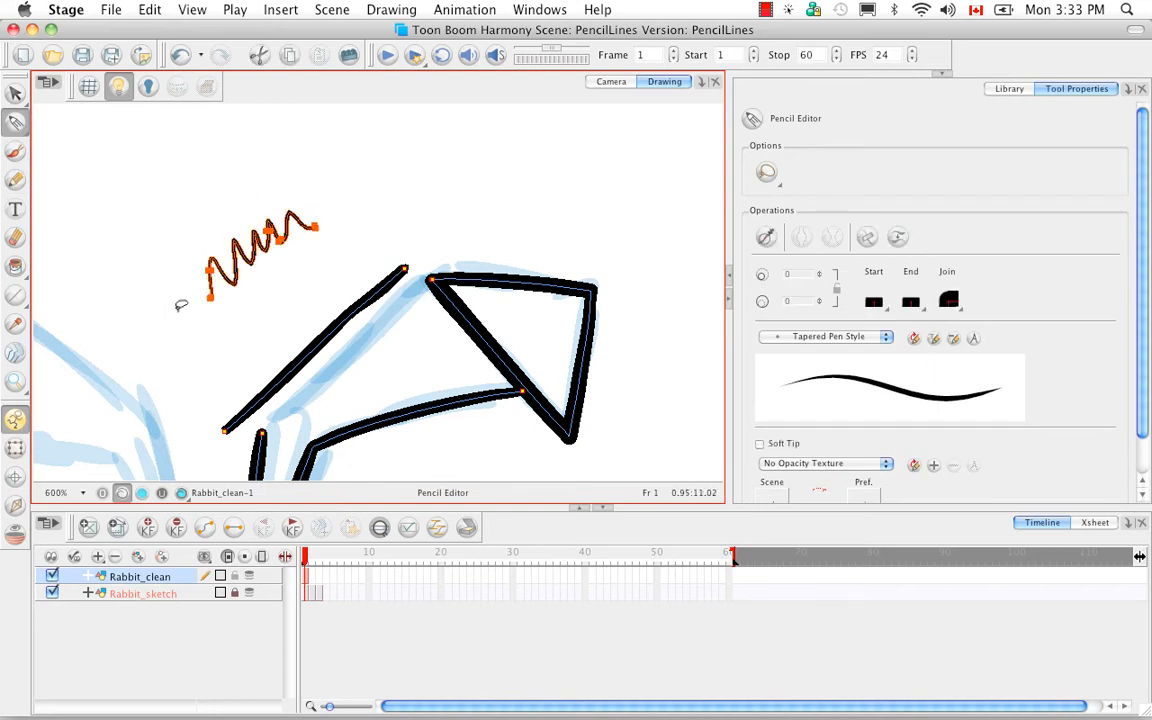
{"action": "left_click", "coordinate": [766, 240]}
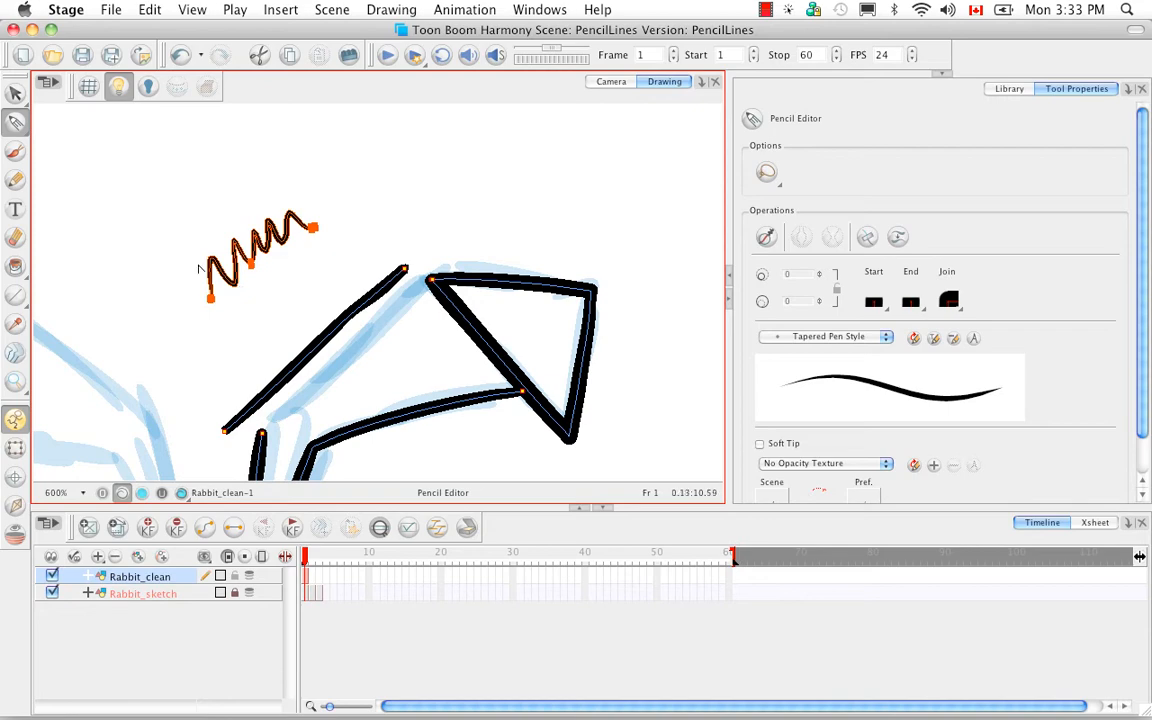
- Examine the zigzag line's contour and thickness points up close
{"action": "key", "text": "super+equal"}
{"action": "key", "text": "super+equal"}
{"action": "key", "text": "super+equal"}
{"action": "key", "text": "super+equal"}
{"action": "key", "text": "super+equal"}
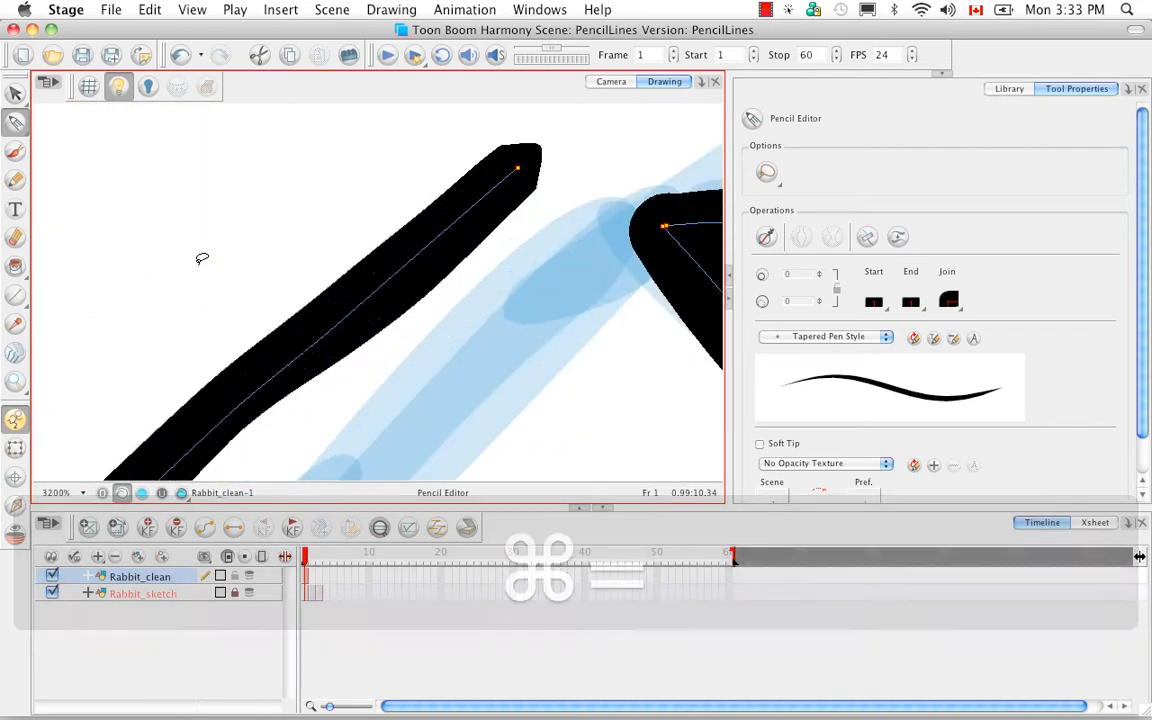
{"action": "key", "text": "space"}
{"action": "mouse_move", "coordinate": [325, 261]}
{"action": "left_mouse_down"}
{"action": "mouse_move", "coordinate": [396, 267]}
{"action": "mouse_move", "coordinate": [463, 314]}
{"action": "mouse_move", "coordinate": [535, 257]}
{"action": "left_mouse_up"}
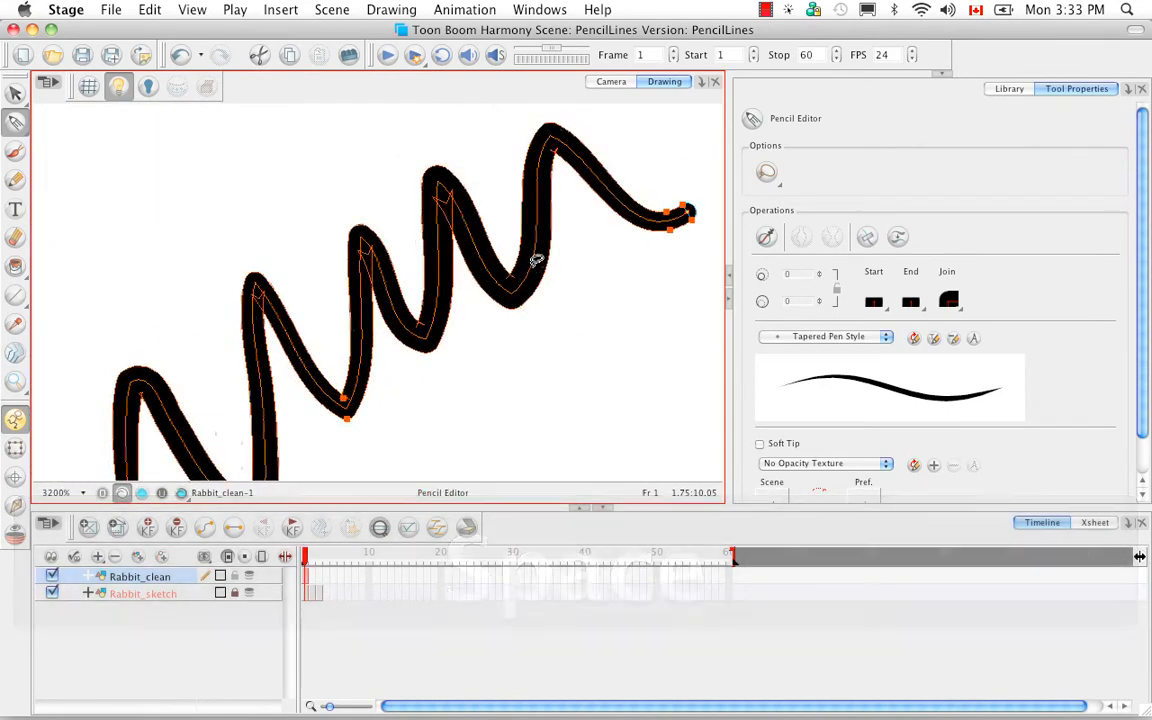
- Undo, redo and again undo the zigzag line's last smoothing to compare its contour
{"action": "left_click", "coordinate": [180, 56]}
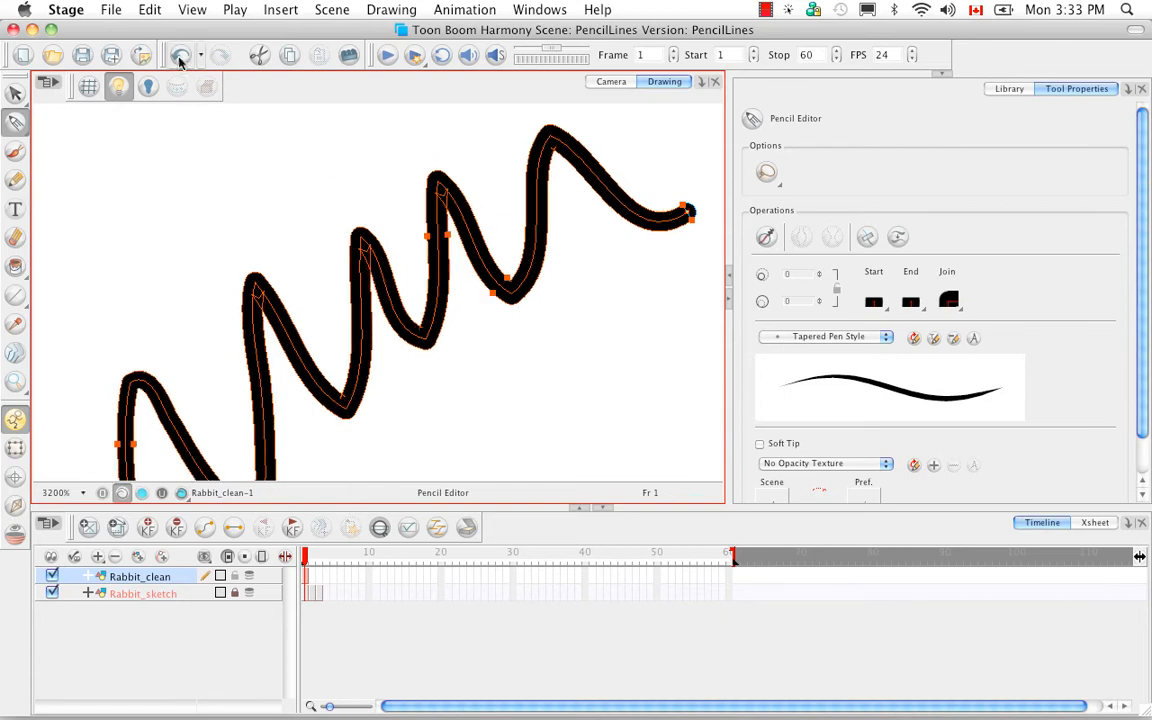
{"action": "left_click", "coordinate": [219, 55]}
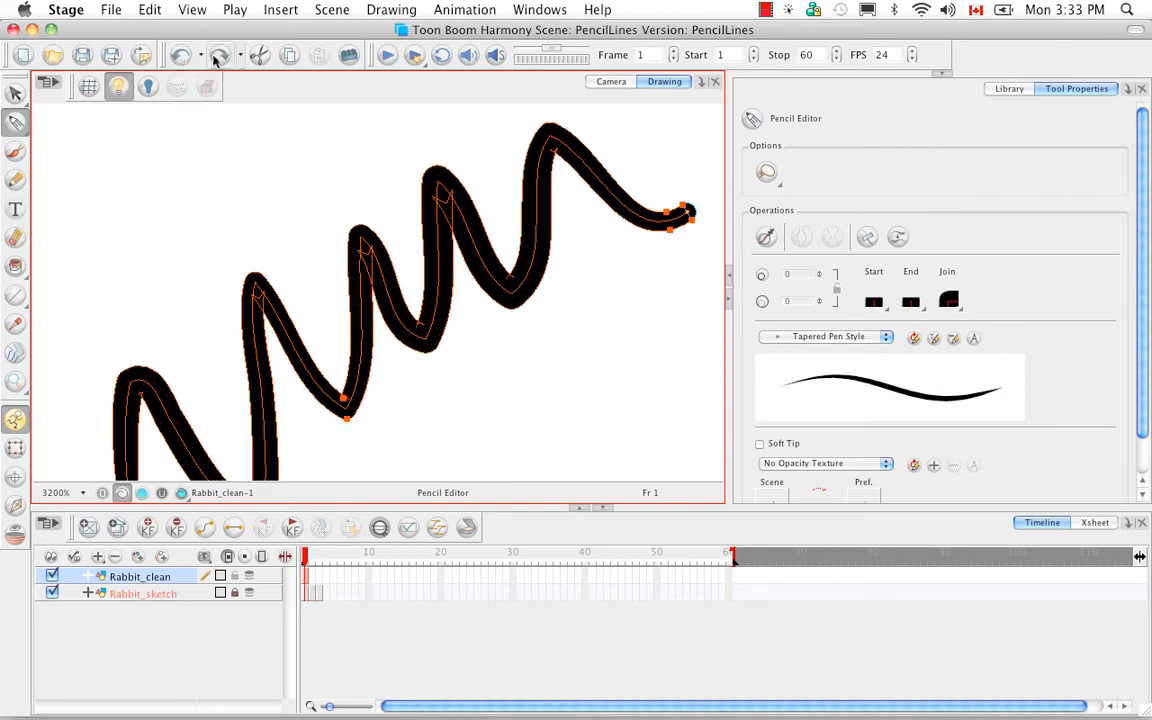
{"action": "left_click", "coordinate": [180, 56]}
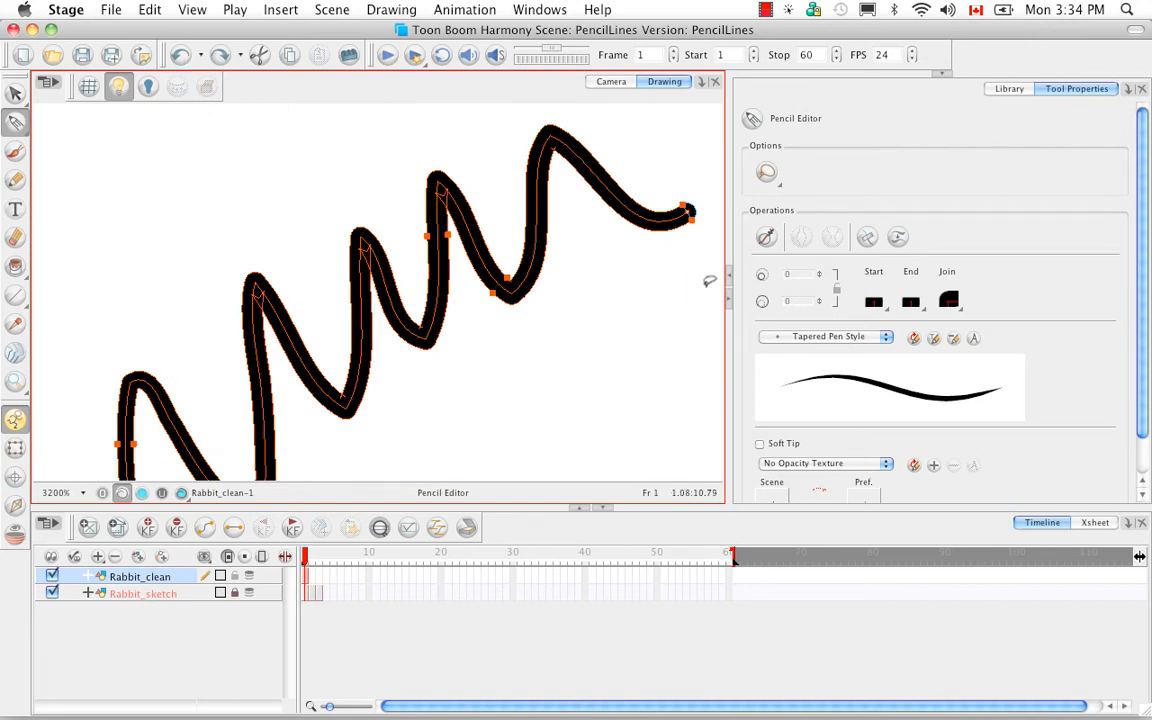
- Smooth the whole zigzag line several times in a row with the Pencil Editor and deselect it
{"action": "left_click", "coordinate": [766, 238]}
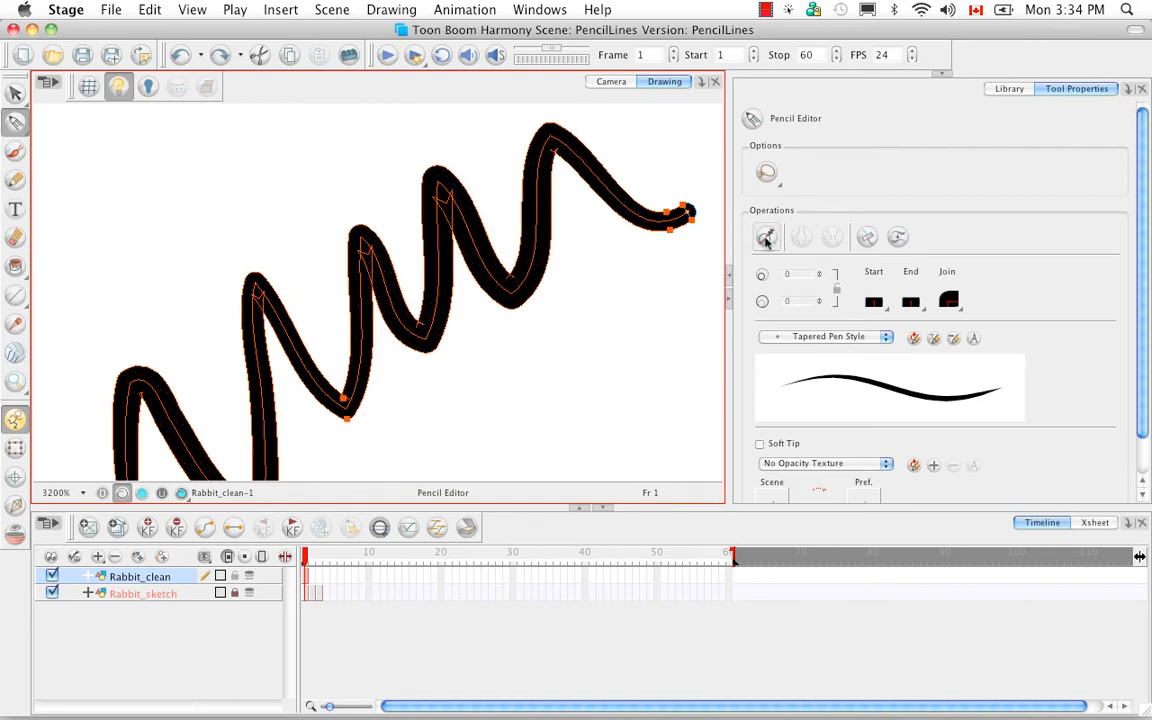
{"action": "left_click", "coordinate": [766, 238]}
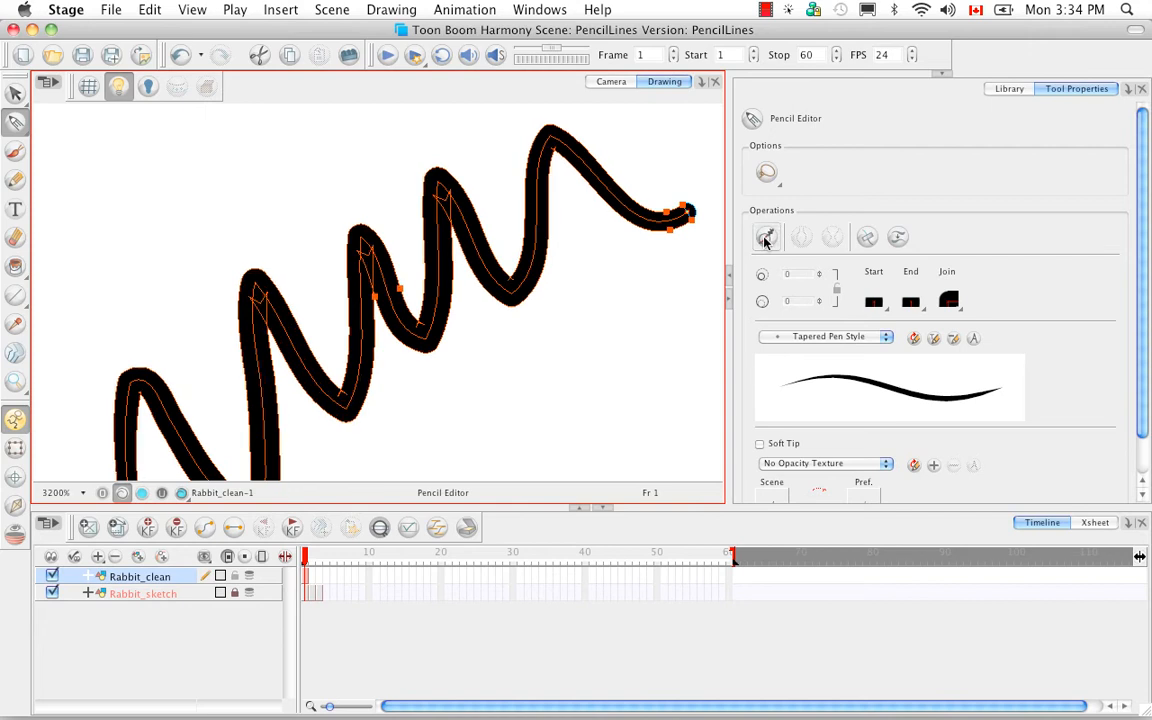
{"action": "left_click", "coordinate": [766, 238]}
{"action": "left_click", "coordinate": [766, 240]}
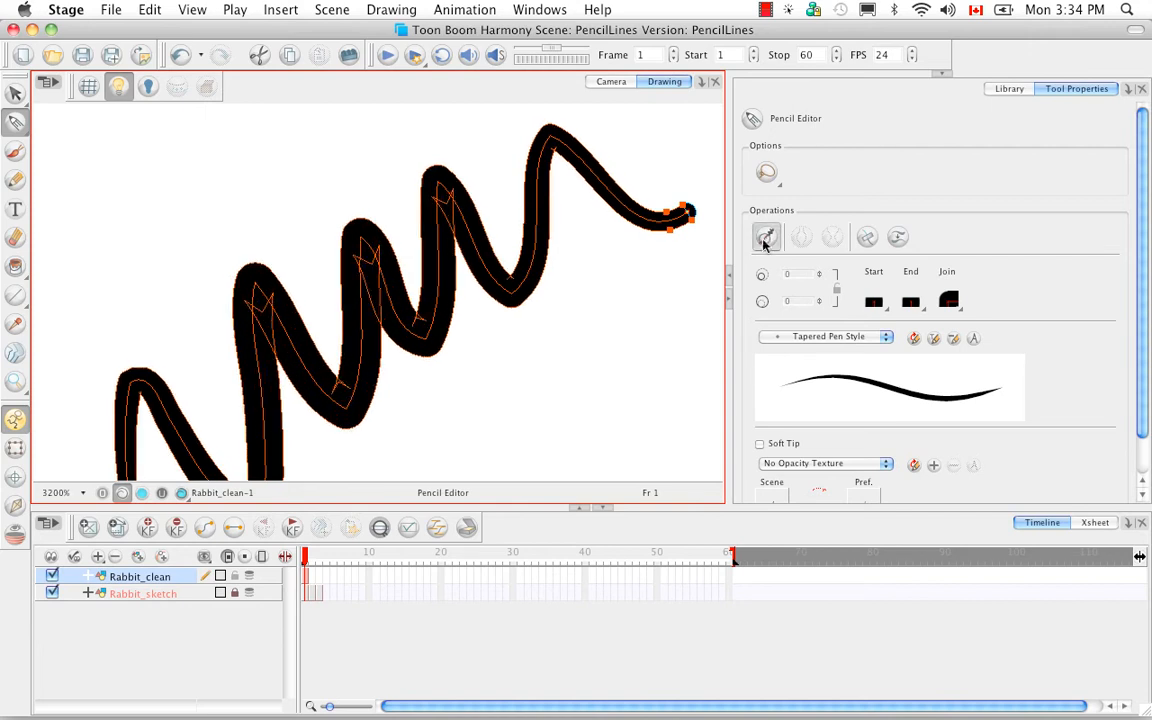
{"action": "left_click", "coordinate": [766, 240]}
{"action": "left_click", "coordinate": [766, 240]}
{"action": "left_click", "coordinate": [766, 240]}
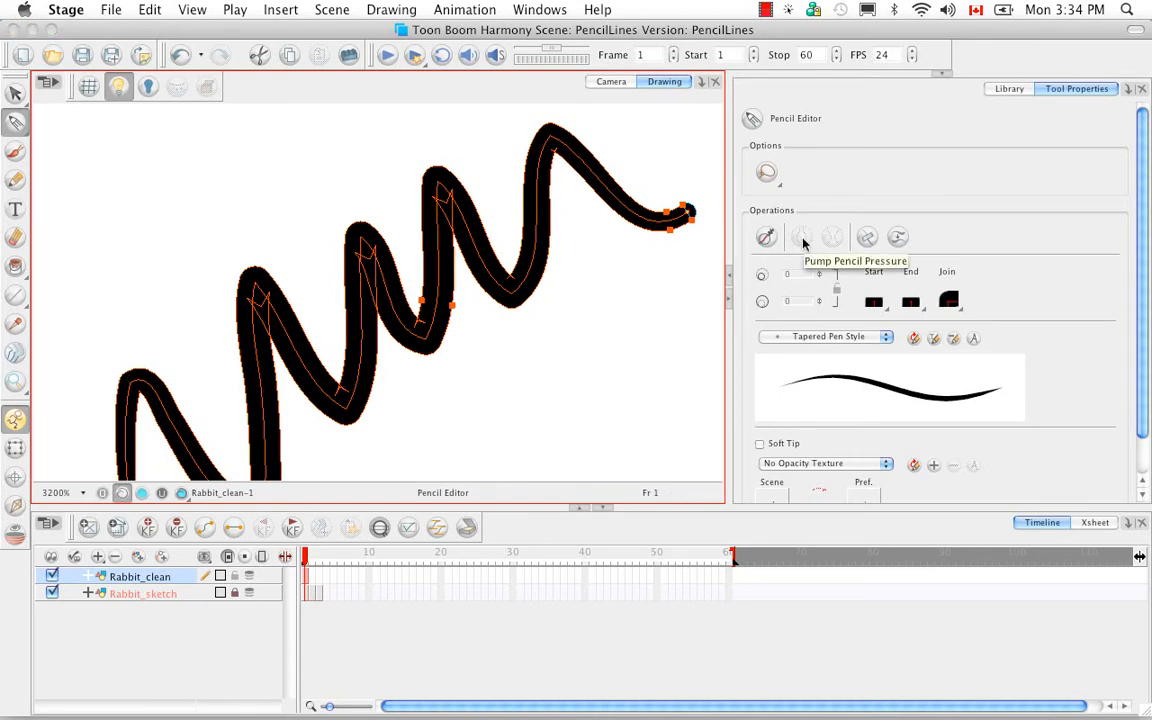
{"action": "left_click", "coordinate": [643, 323]}
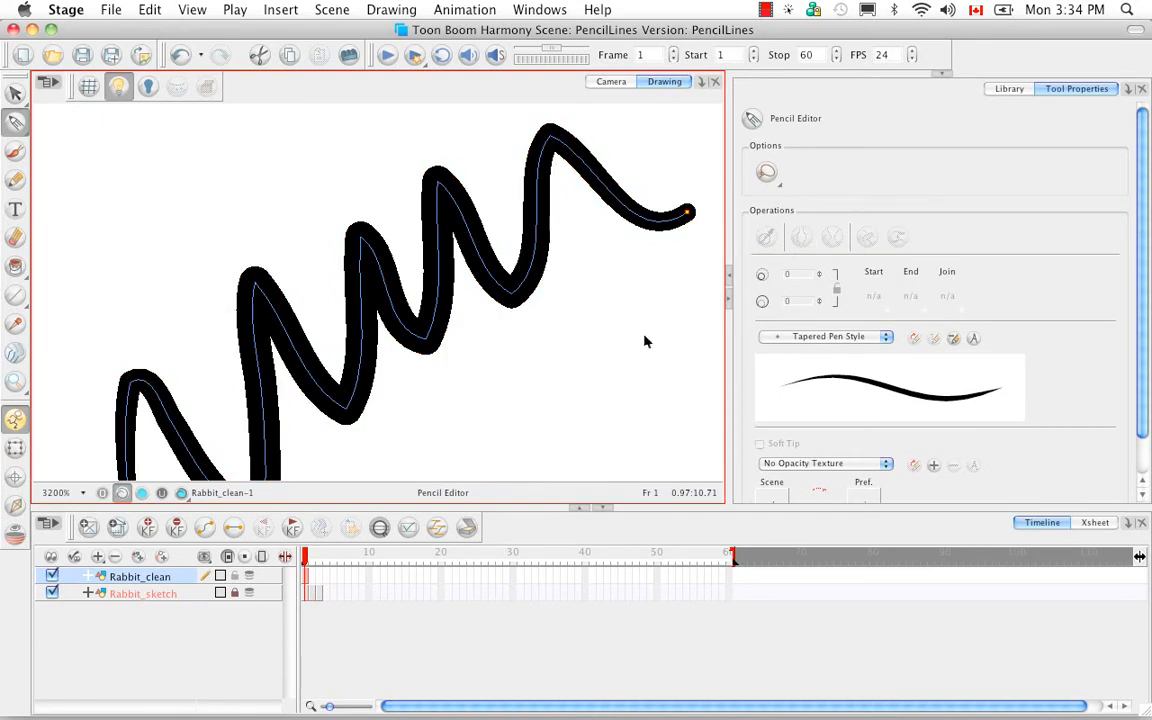
- Select the detached outer edge and examine its contour and upper tip up close
{"action": "left_click_drag", "start_coordinate": [662, 332], "coordinate": [393, 314]}
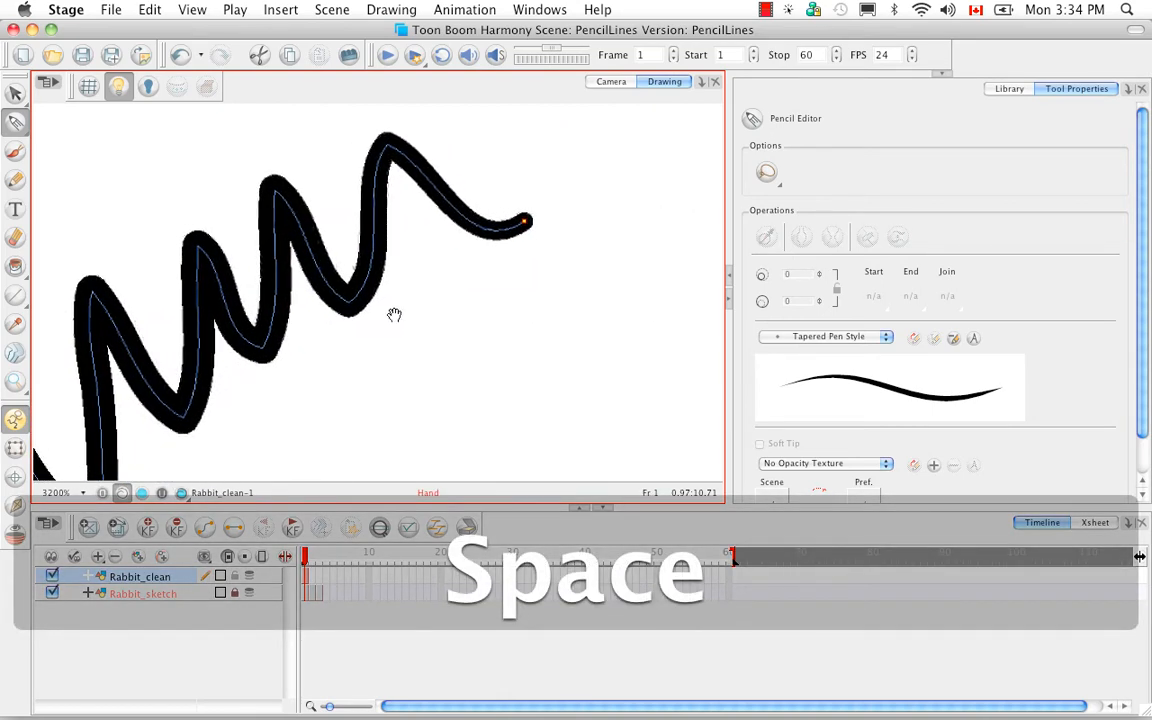
{"action": "key", "text": "super+minus"}
{"action": "key", "text": "super+minus"}
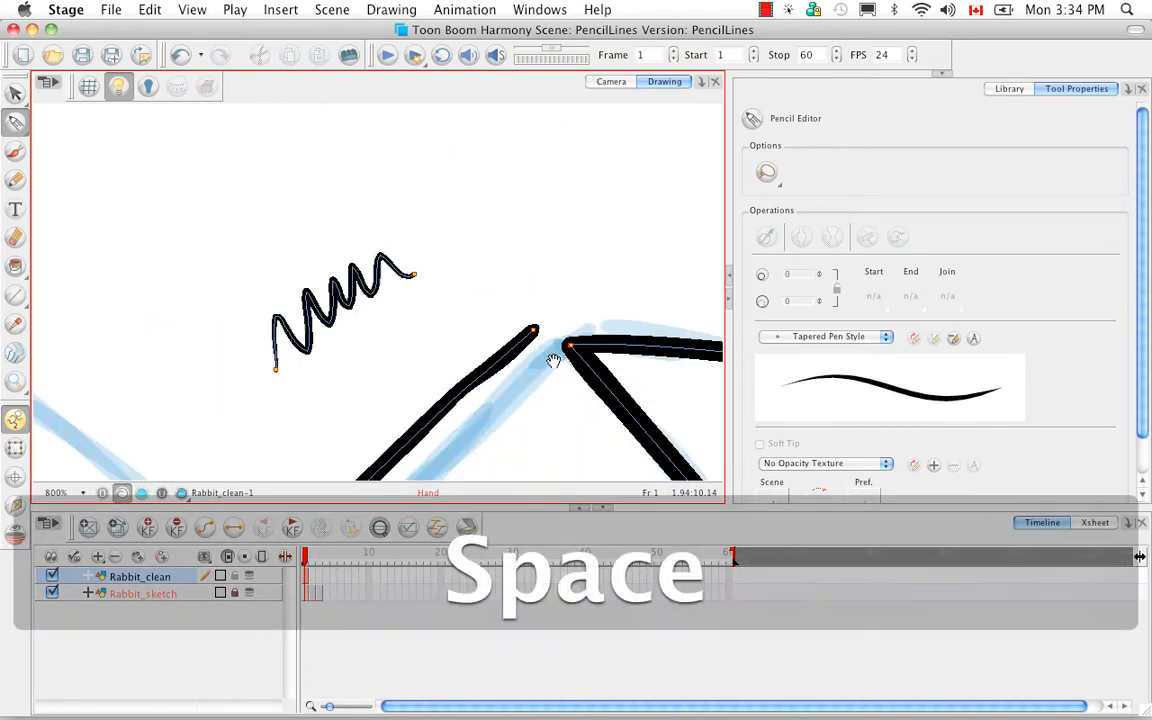
{"action": "left_click_drag", "start_coordinate": [553, 360], "coordinate": [432, 224]}
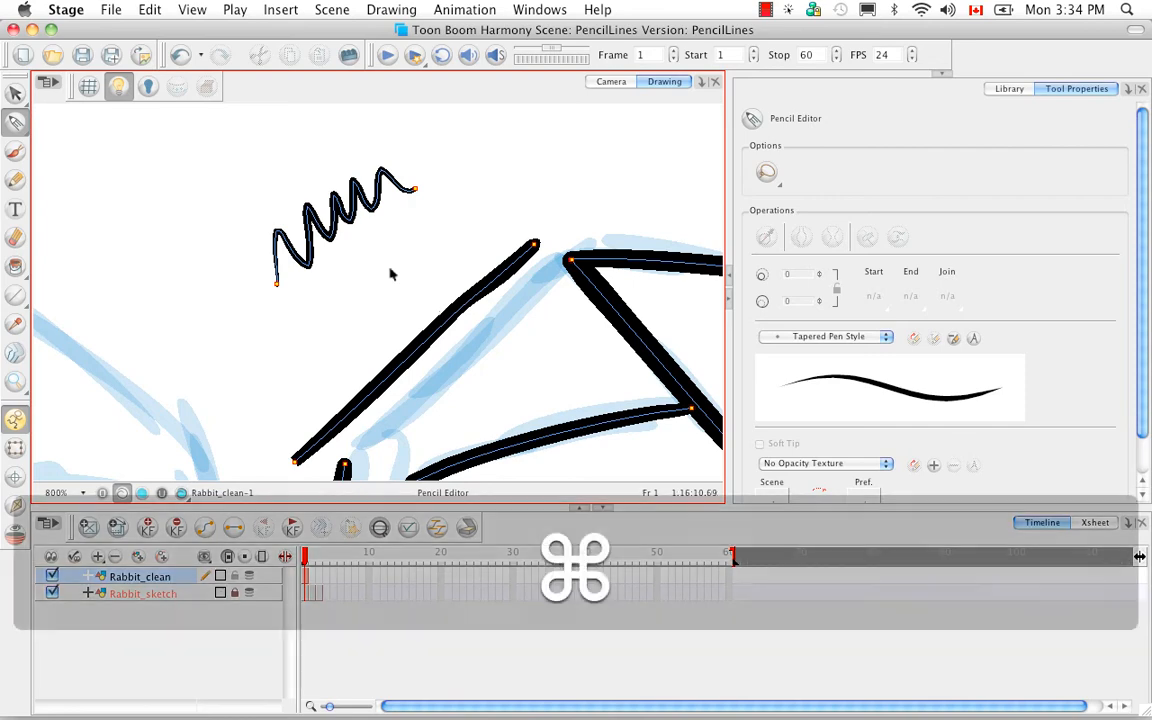
{"action": "key", "text": "super+equal"}
{"action": "key", "text": "super+equal"}
{"action": "mouse_move", "coordinate": [391, 270]}
{"action": "left_mouse_down"}
{"action": "mouse_move", "coordinate": [446, 318]}
{"action": "mouse_move", "coordinate": [267, 427]}
{"action": "mouse_move", "coordinate": [244, 455]}
{"action": "left_mouse_up"}
{"action": "left_click", "coordinate": [460, 327]}
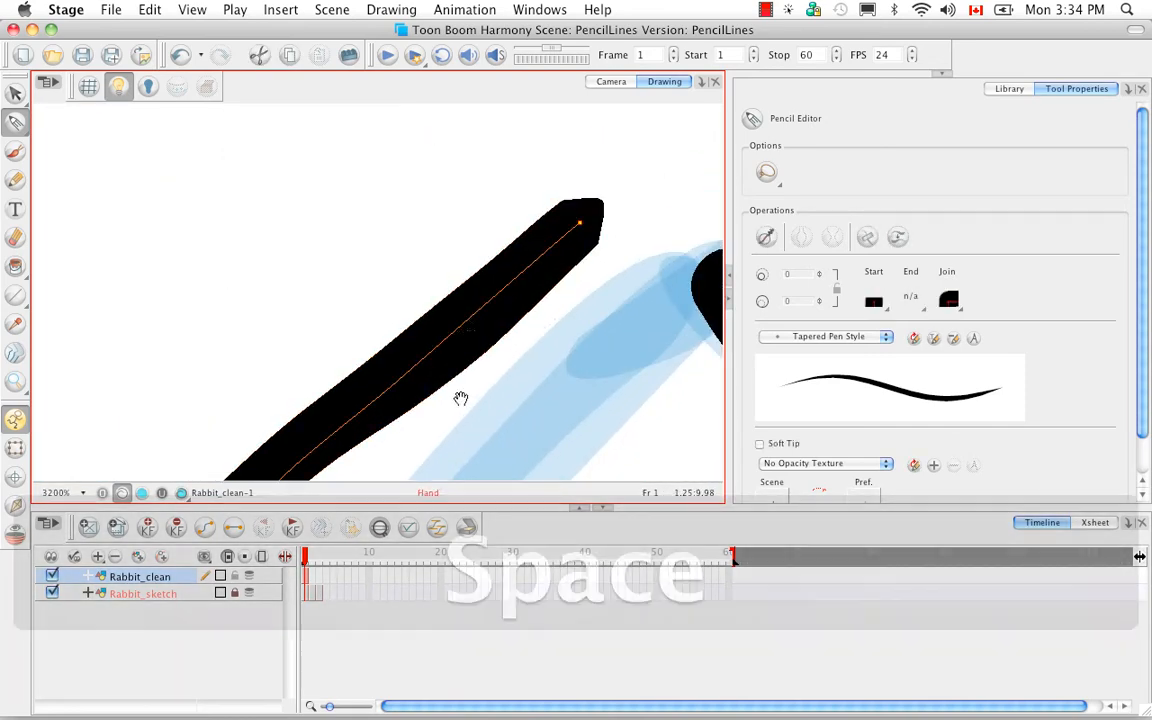
{"action": "left_click_drag", "start_coordinate": [458, 399], "coordinate": [545, 260]}
{"action": "key", "text": "super+minus"}
{"action": "key", "text": "super+minus"}
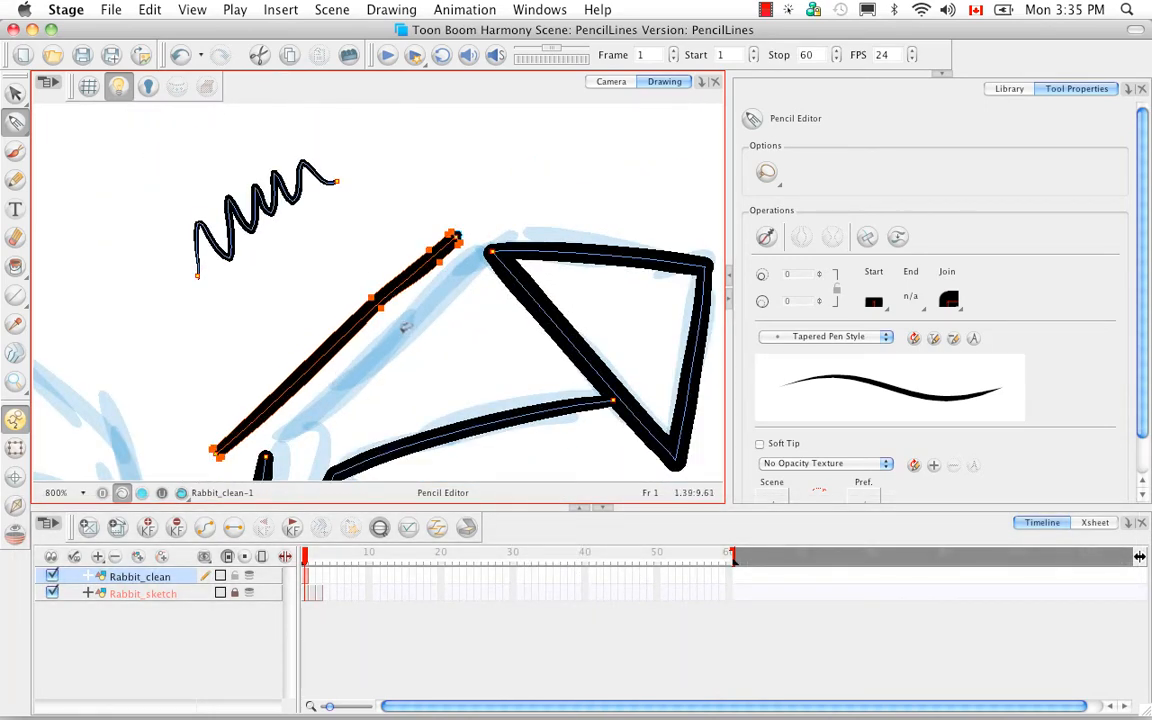
- Select the middle thickness points of the triangle's upper edge and inflate them with Pump Pencil Pressure to about 50
{"action": "left_click", "coordinate": [531, 247]}
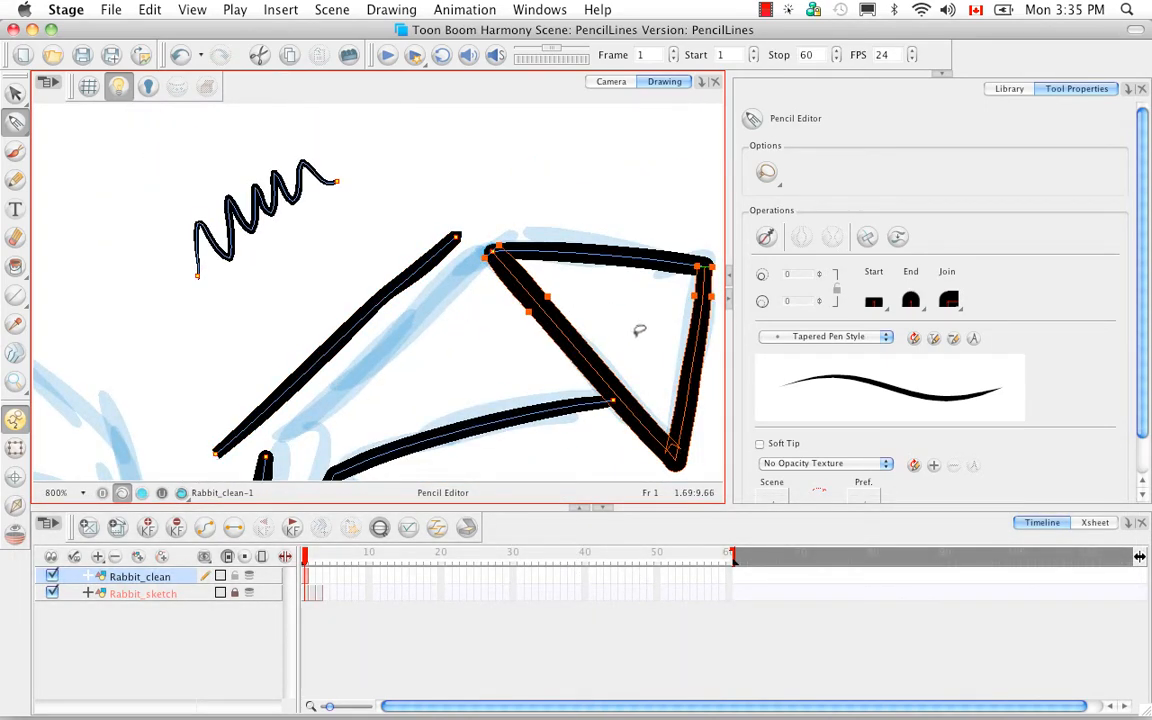
{"action": "left_click", "coordinate": [625, 260]}
{"action": "mouse_move", "coordinate": [612, 303]}
{"action": "left_mouse_down"}
{"action": "mouse_move", "coordinate": [480, 329]}
{"action": "mouse_move", "coordinate": [562, 294]}
{"action": "left_mouse_up"}
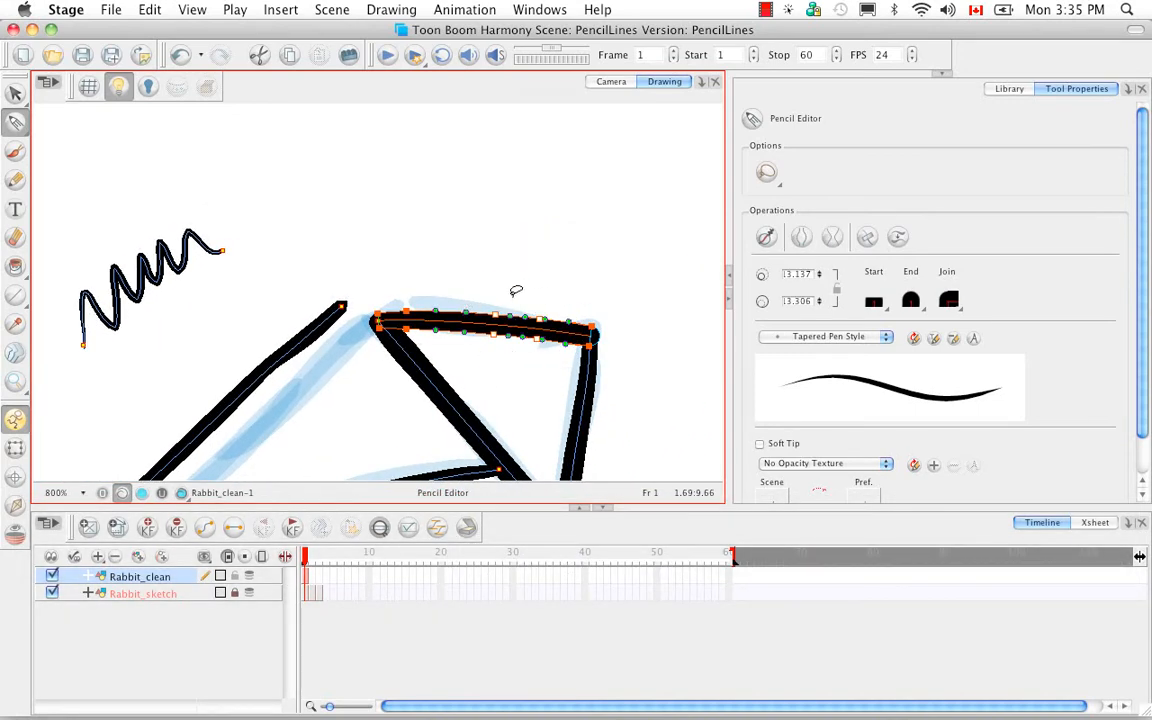
{"action": "left_click", "coordinate": [801, 238]}
{"action": "left_click", "coordinate": [801, 238]}
{"action": "left_click", "coordinate": [802, 240]}
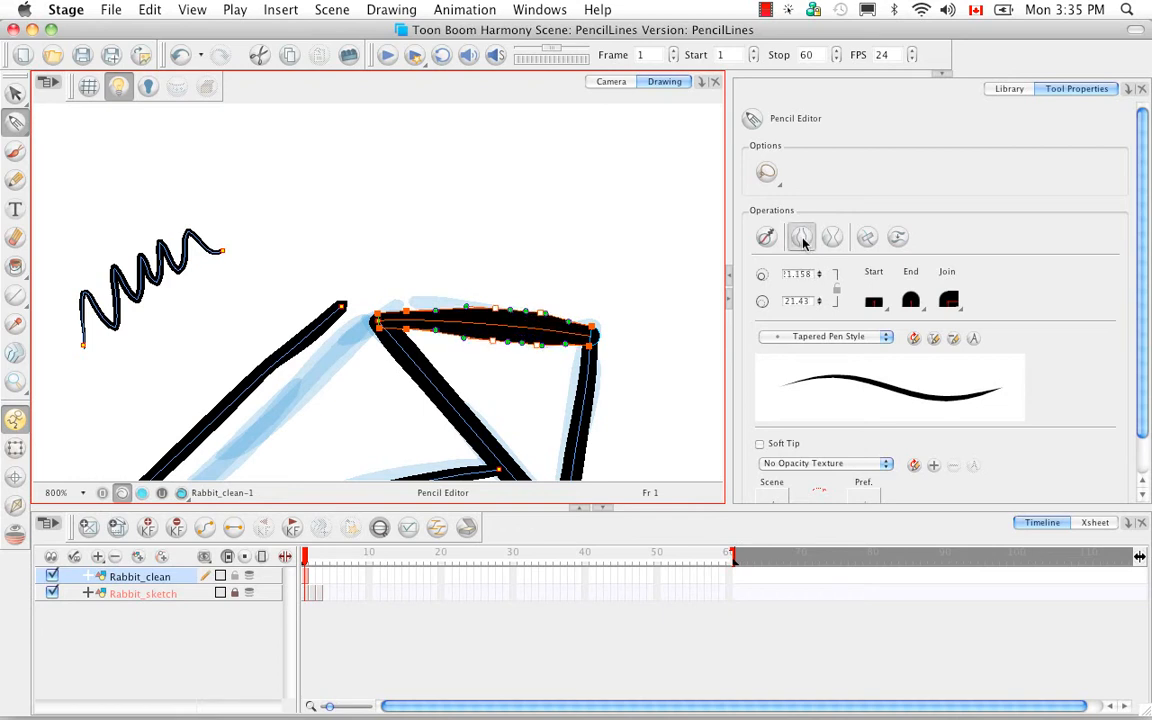
{"action": "left_click", "coordinate": [802, 240]}
{"action": "left_click", "coordinate": [802, 240]}
{"action": "left_click", "coordinate": [803, 241]}
{"action": "left_click", "coordinate": [806, 243]}
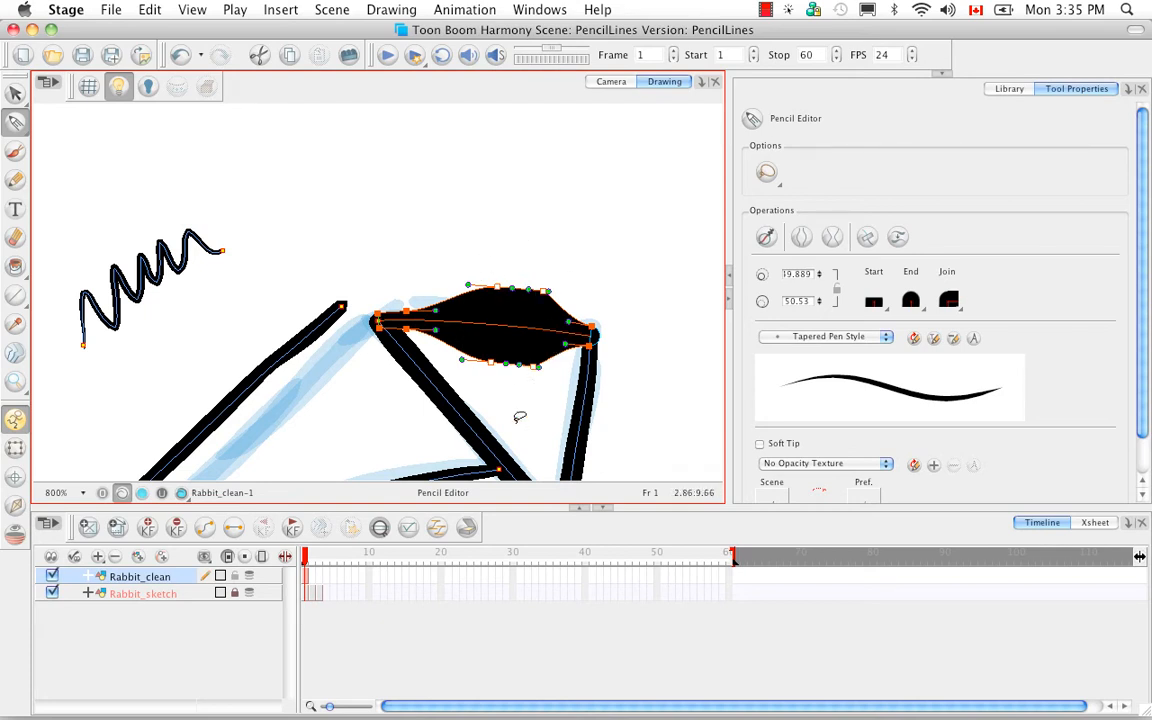
- Thin the bulged middle of the triangle's upper edge with Deflate Pencil Pressure to about 13 and deselect the line
{"action": "left_click", "coordinate": [833, 240]}
{"action": "left_click", "coordinate": [833, 240]}
{"action": "left_click", "coordinate": [833, 240]}
{"action": "left_click", "coordinate": [833, 240]}
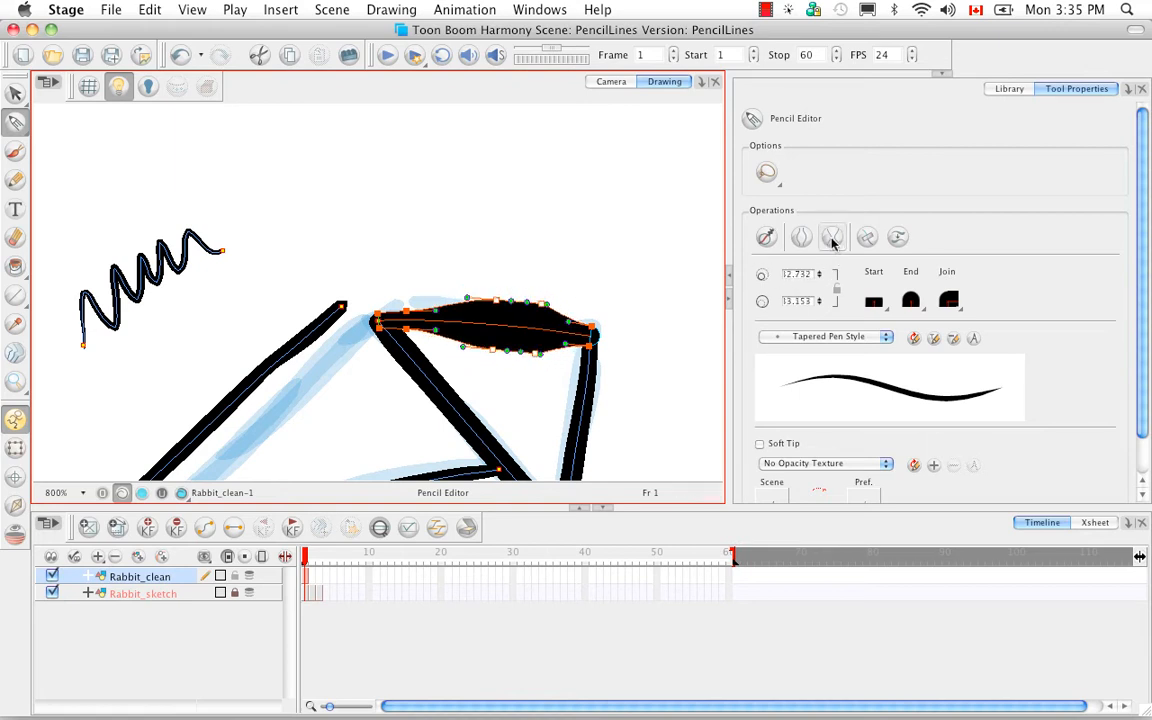
{"action": "left_click", "coordinate": [833, 240]}
{"action": "left_click", "coordinate": [833, 240]}
{"action": "left_click", "coordinate": [833, 240]}
{"action": "left_click", "coordinate": [833, 240]}
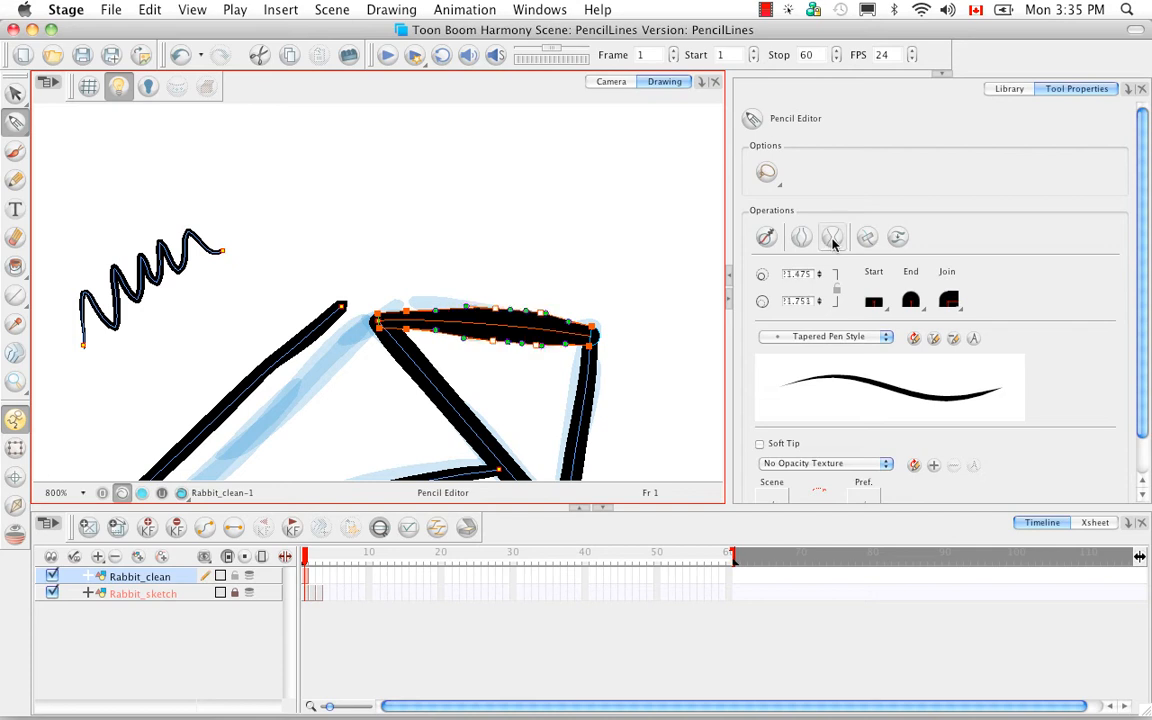
{"action": "left_click", "coordinate": [833, 240]}
{"action": "left_click", "coordinate": [833, 240]}
{"action": "left_click", "coordinate": [833, 240]}
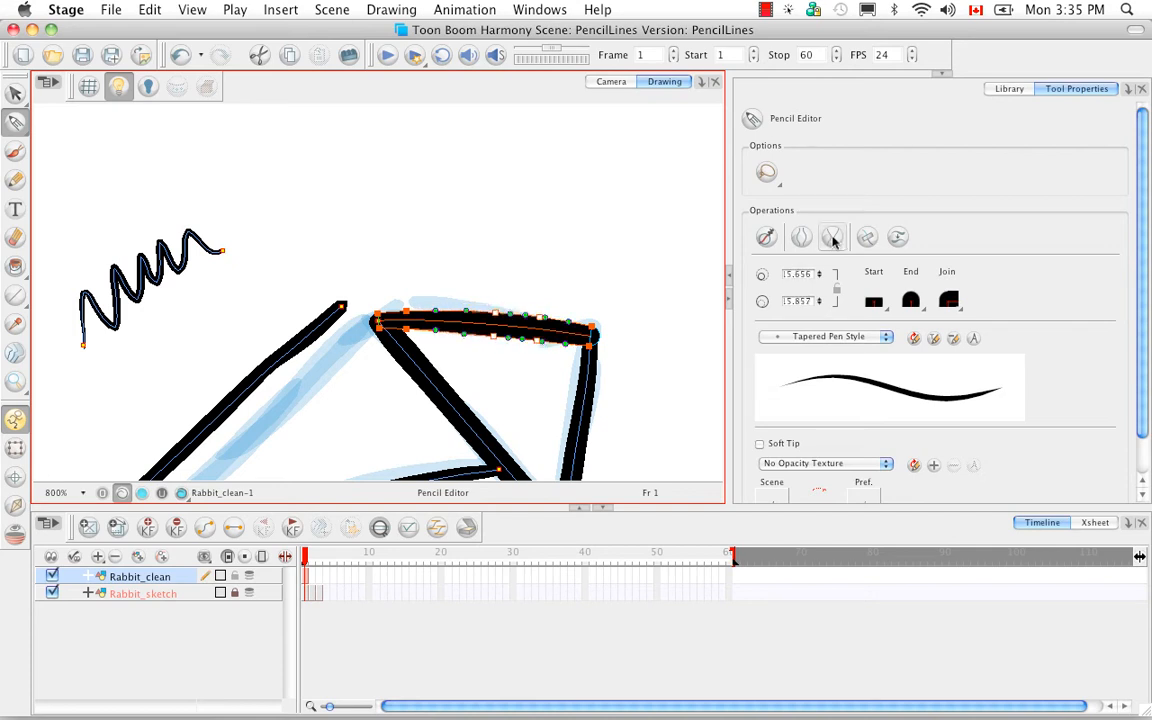
{"action": "left_click", "coordinate": [833, 240]}
{"action": "left_click", "coordinate": [833, 240]}
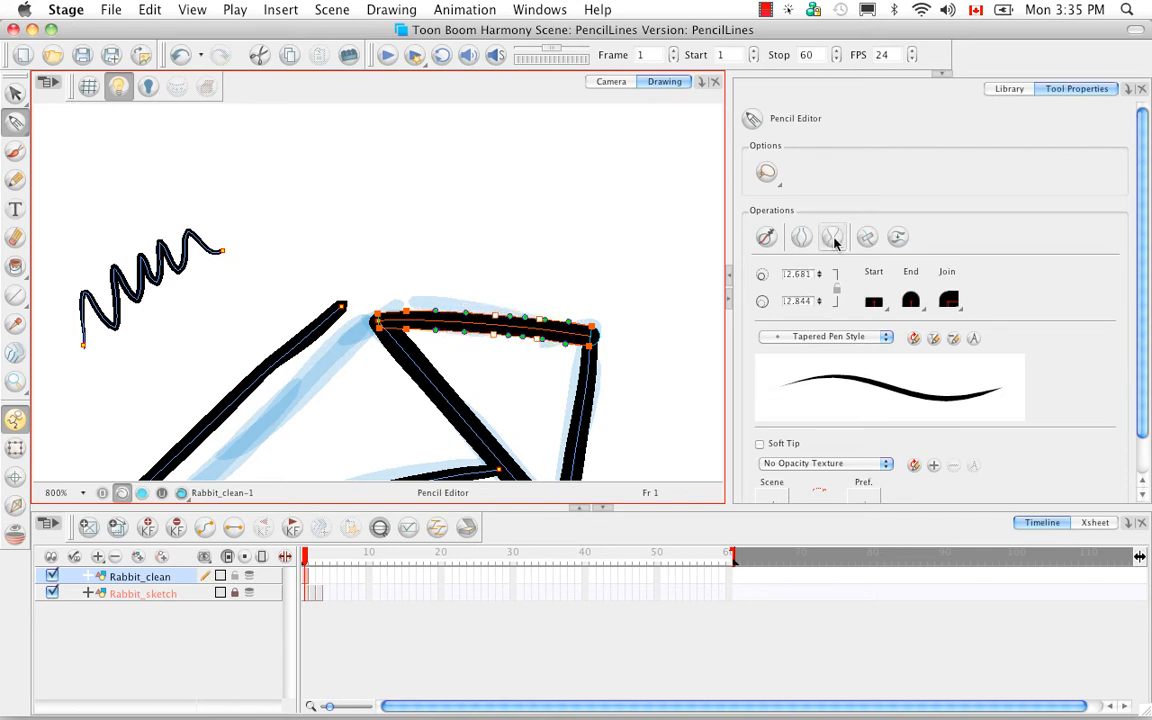
{"action": "left_click", "coordinate": [584, 298]}
- Lasso thickness points on both the upper and right edges of the triangle and inflate them together with Pump Pencil Pressure to about 29 and 33
{"action": "key", "text": "space"}
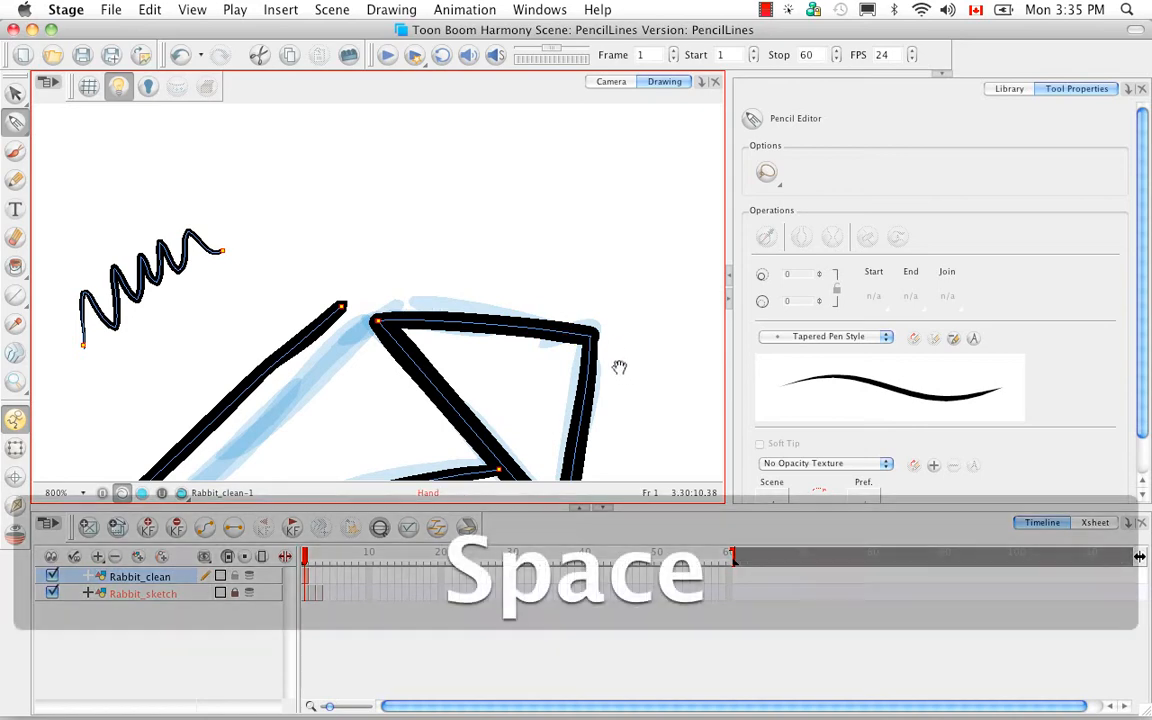
{"action": "left_click_drag", "start_coordinate": [617, 368], "coordinate": [524, 311]}
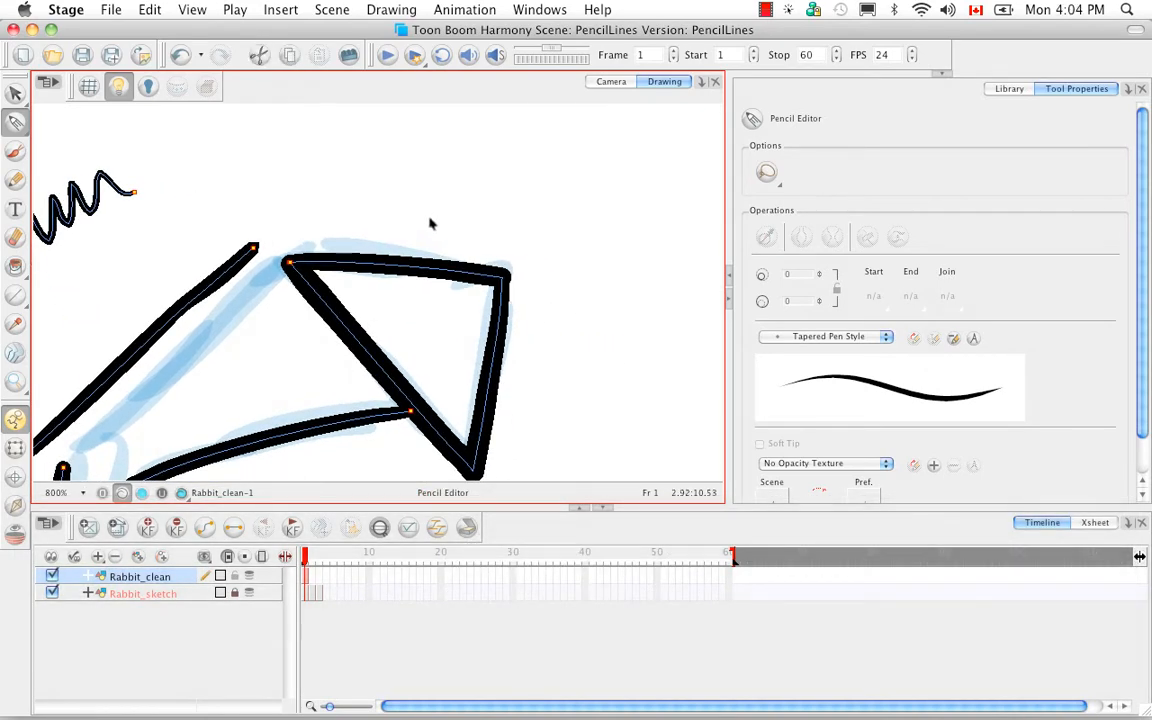
{"action": "mouse_move", "coordinate": [430, 218]}
{"action": "left_mouse_down"}
{"action": "mouse_move", "coordinate": [370, 254]}
{"action": "mouse_move", "coordinate": [384, 290]}
{"action": "mouse_move", "coordinate": [433, 317]}
{"action": "mouse_move", "coordinate": [465, 408]}
{"action": "left_mouse_up"}
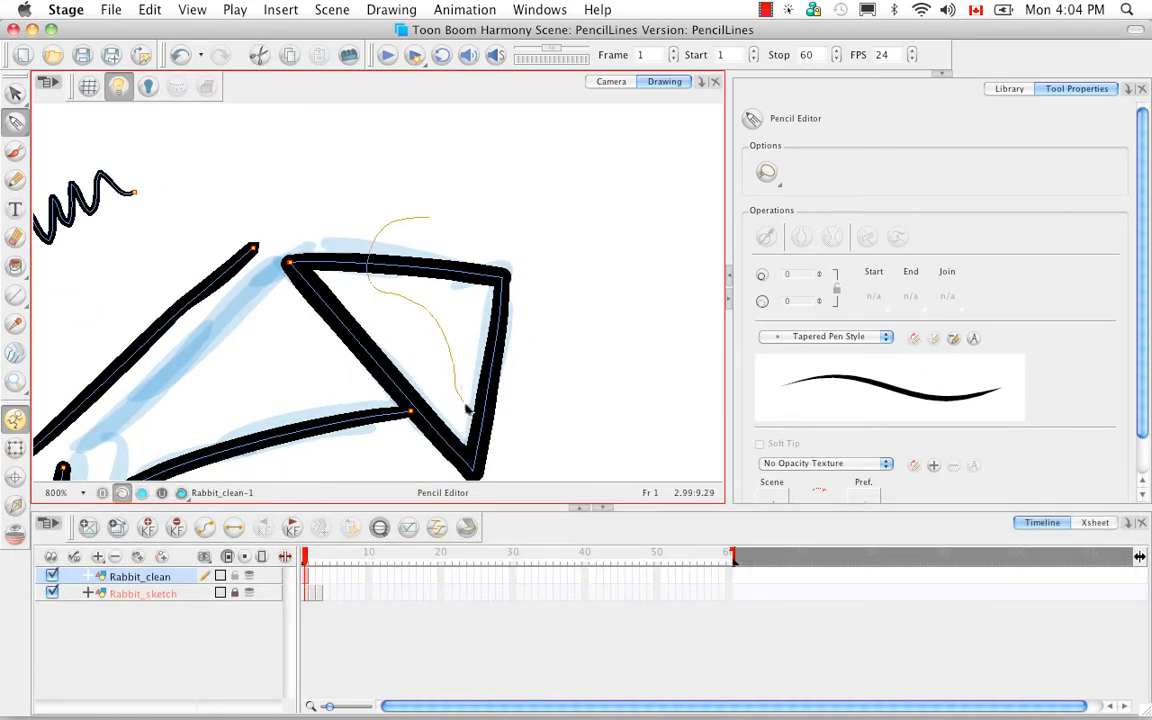
{"action": "mouse_move", "coordinate": [538, 385]}
{"action": "left_mouse_down"}
{"action": "mouse_move", "coordinate": [521, 343]}
{"action": "mouse_move", "coordinate": [470, 300]}
{"action": "mouse_move", "coordinate": [440, 222]}
{"action": "left_mouse_up"}
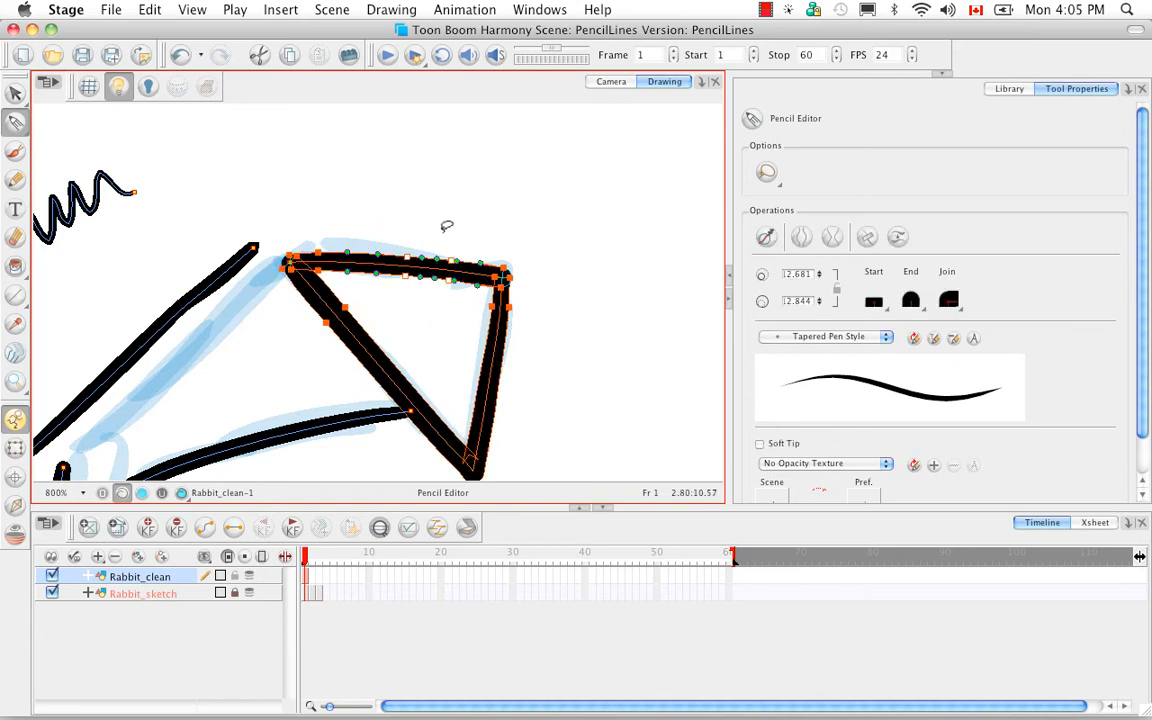
{"action": "left_click", "coordinate": [556, 332]}
{"action": "mouse_move", "coordinate": [507, 300]}
{"action": "left_mouse_down"}
{"action": "mouse_move", "coordinate": [473, 270]}
{"action": "mouse_move", "coordinate": [471, 234]}
{"action": "mouse_move", "coordinate": [405, 234]}
{"action": "mouse_move", "coordinate": [398, 278]}
{"action": "mouse_move", "coordinate": [469, 348]}
{"action": "mouse_move", "coordinate": [536, 337]}
{"action": "mouse_move", "coordinate": [561, 281]}
{"action": "left_mouse_up"}
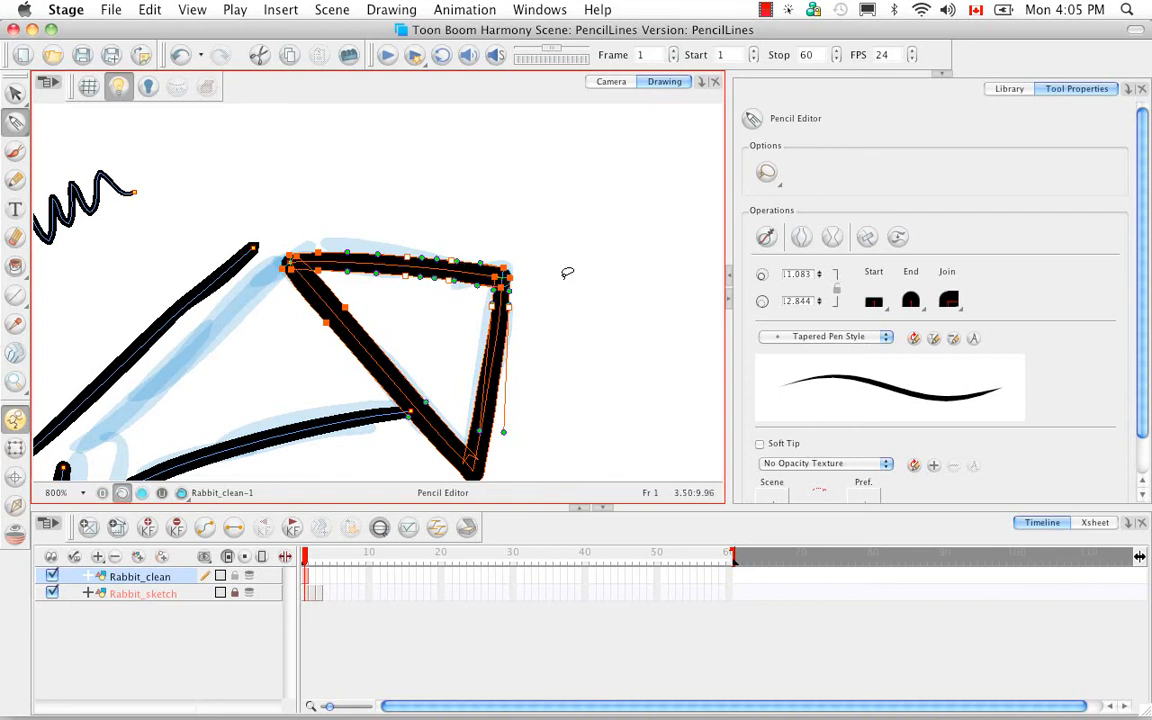
{"action": "left_click", "coordinate": [801, 237]}
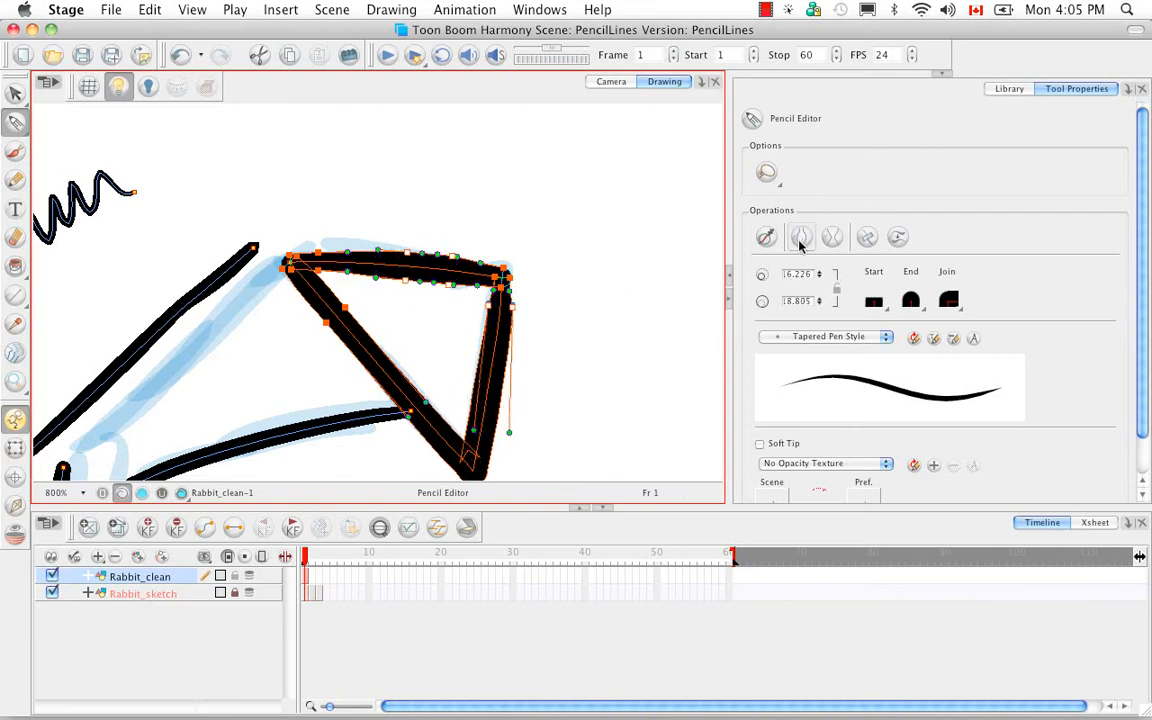
{"action": "left_click", "coordinate": [799, 245]}
{"action": "left_click", "coordinate": [799, 245]}
{"action": "left_click", "coordinate": [799, 245]}
{"action": "left_click", "coordinate": [799, 245]}
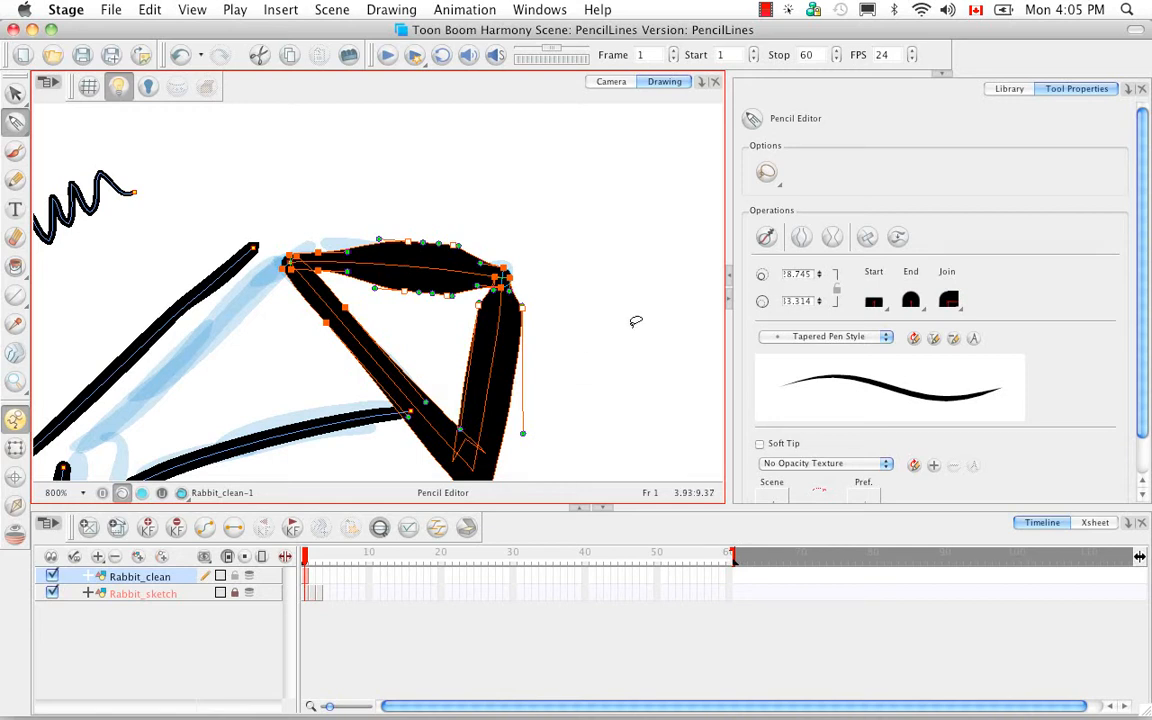
- Deflate the selected points on the triangle's upper and right edges to about 11 and 13, and deselect the line
{"action": "left_click", "coordinate": [834, 243]}
{"action": "left_click", "coordinate": [834, 243]}
{"action": "left_click", "coordinate": [834, 243]}
{"action": "left_click", "coordinate": [834, 243]}
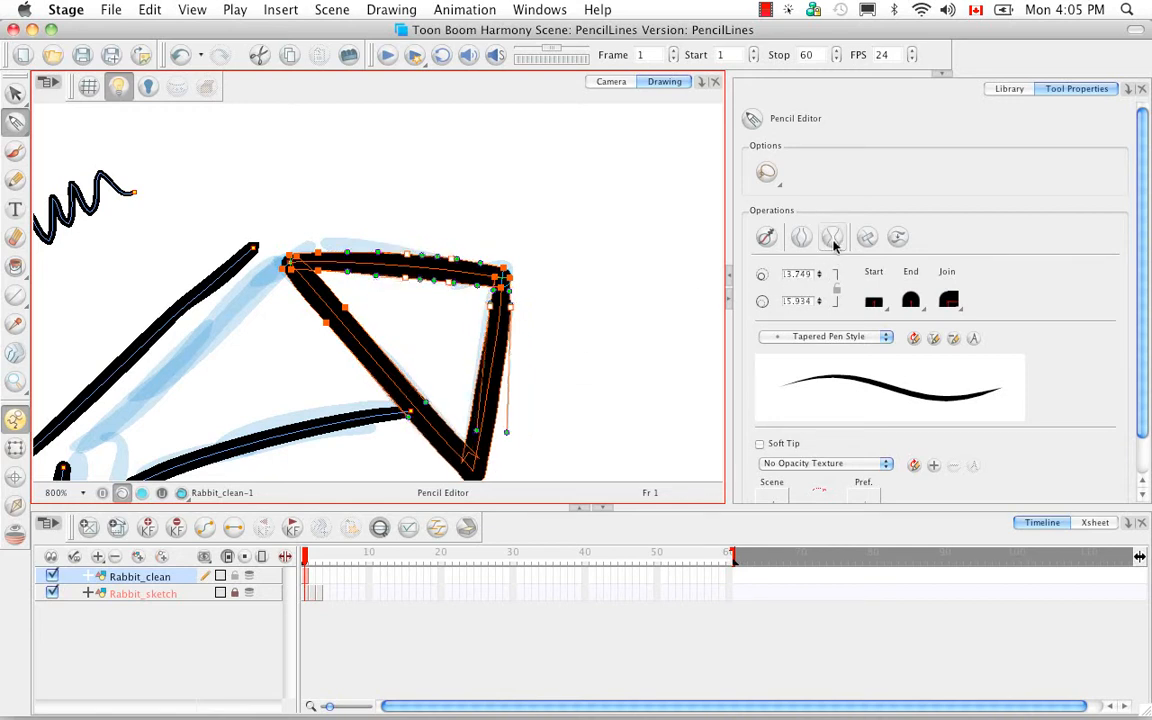
{"action": "left_click", "coordinate": [834, 243]}
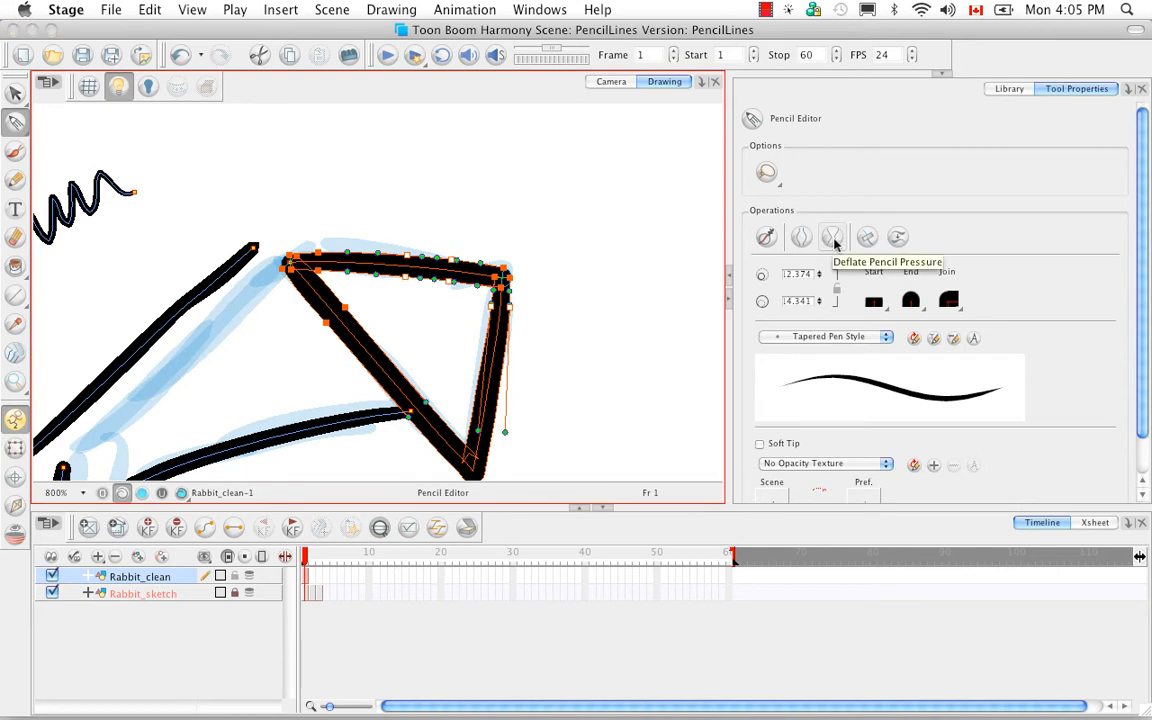
{"action": "left_click", "coordinate": [834, 243]}
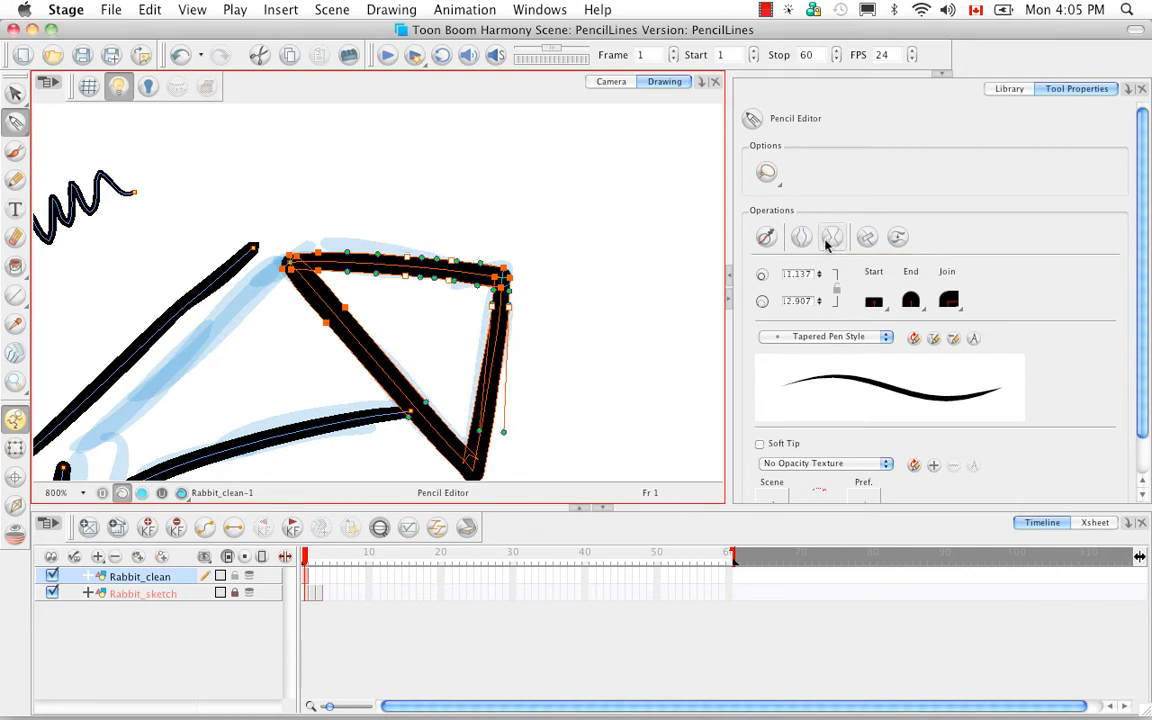
{"action": "left_click", "coordinate": [601, 337]}
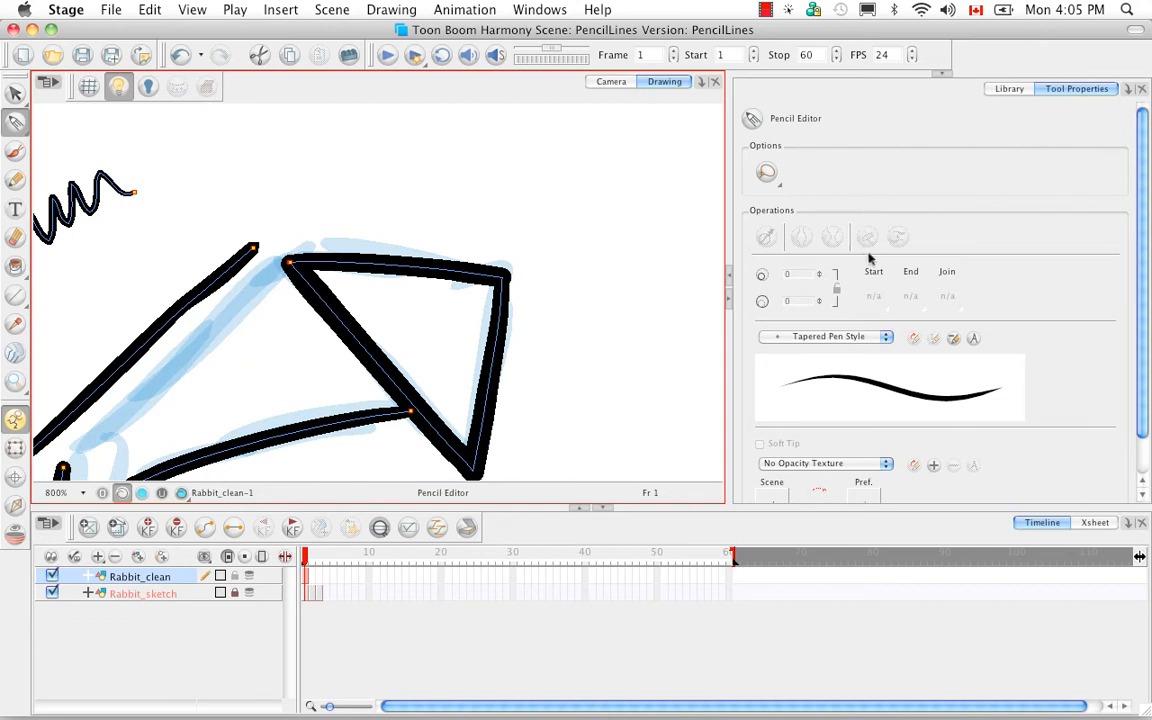
- Delete the zigzag test squiggle beside the rabbit's ear
{"action": "left_click", "coordinate": [226, 286]}
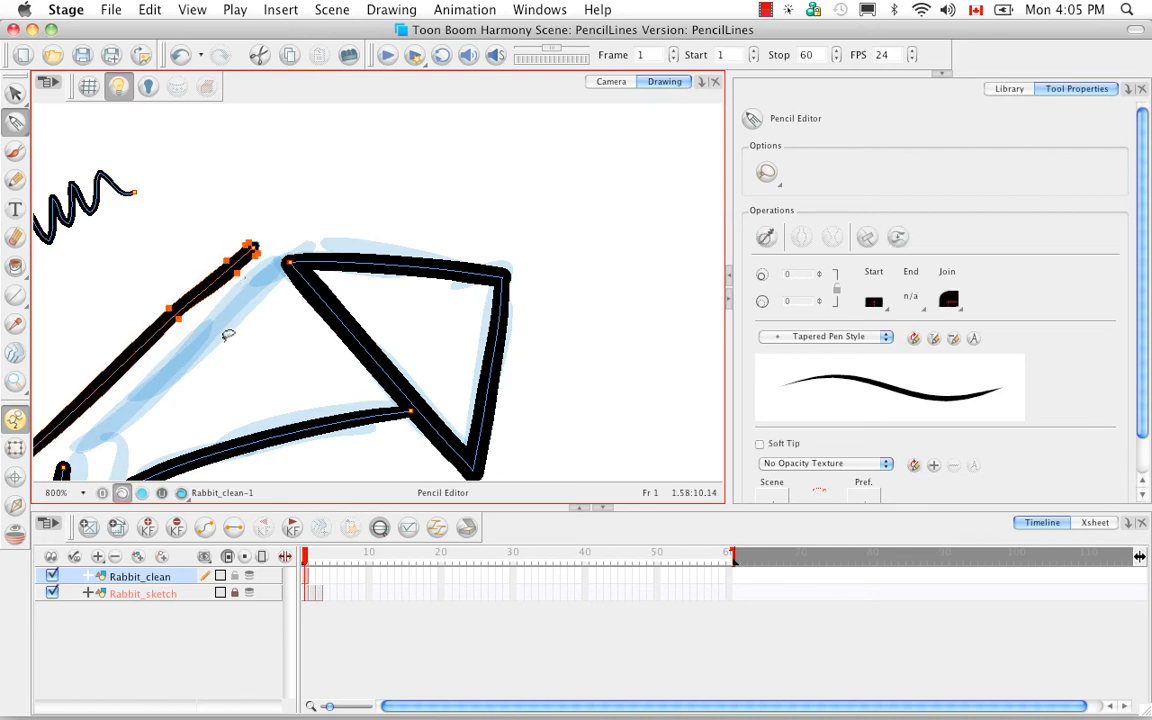
{"action": "key", "text": "space"}
{"action": "mouse_move", "coordinate": [228, 336]}
{"action": "left_mouse_down"}
{"action": "mouse_move", "coordinate": [368, 296]}
{"action": "mouse_move", "coordinate": [342, 306]}
{"action": "left_mouse_up"}
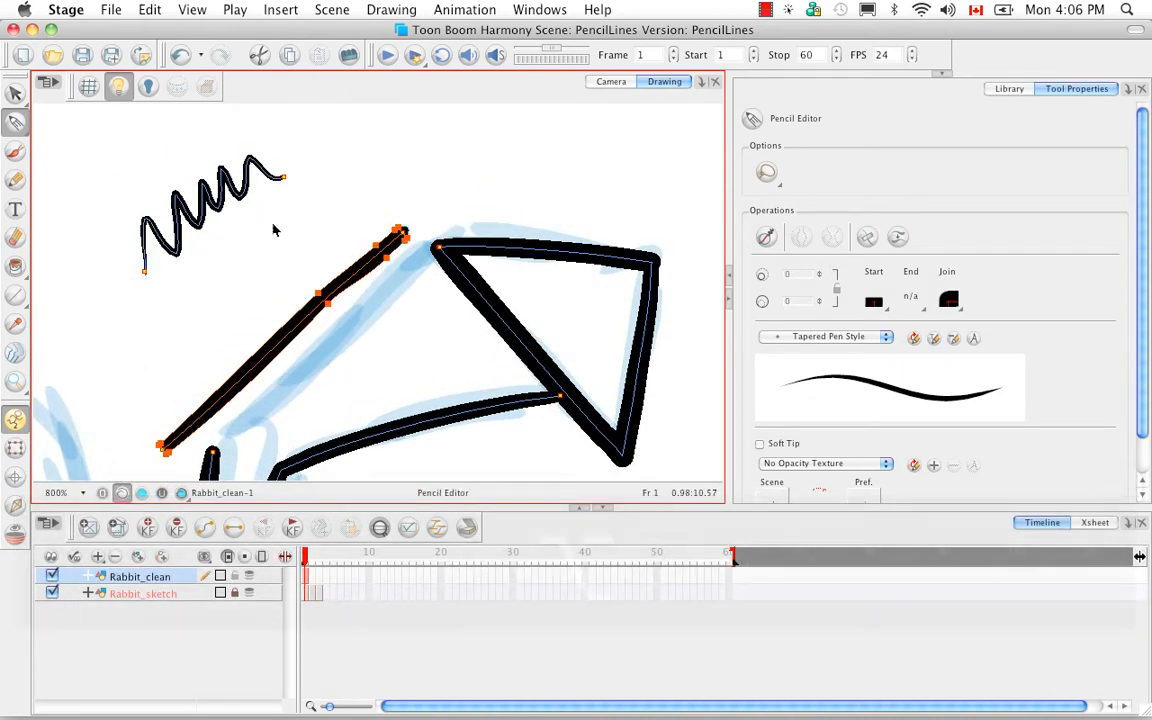
{"action": "key", "text": "alt+v"}
{"action": "mouse_move", "coordinate": [283, 175]}
{"action": "left_mouse_down"}
{"action": "mouse_move", "coordinate": [292, 145]}
{"action": "mouse_move", "coordinate": [318, 147]}
{"action": "mouse_move", "coordinate": [289, 206]}
{"action": "left_mouse_up"}
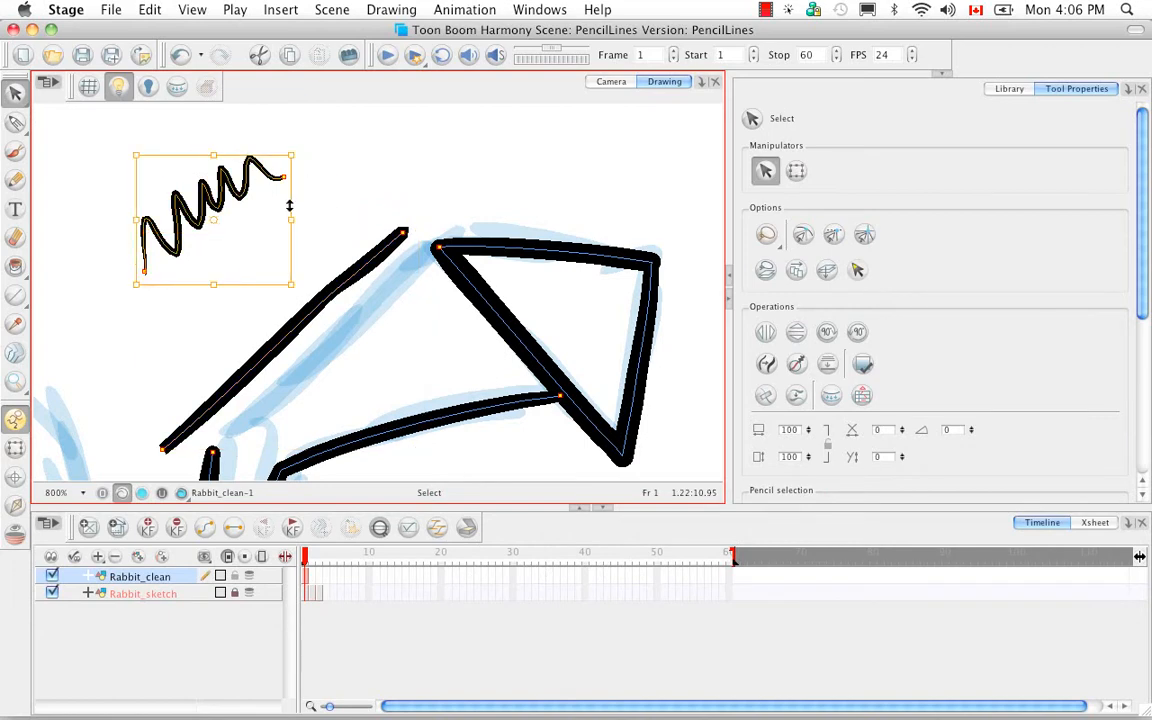
{"action": "key", "text": "BackSpace"}
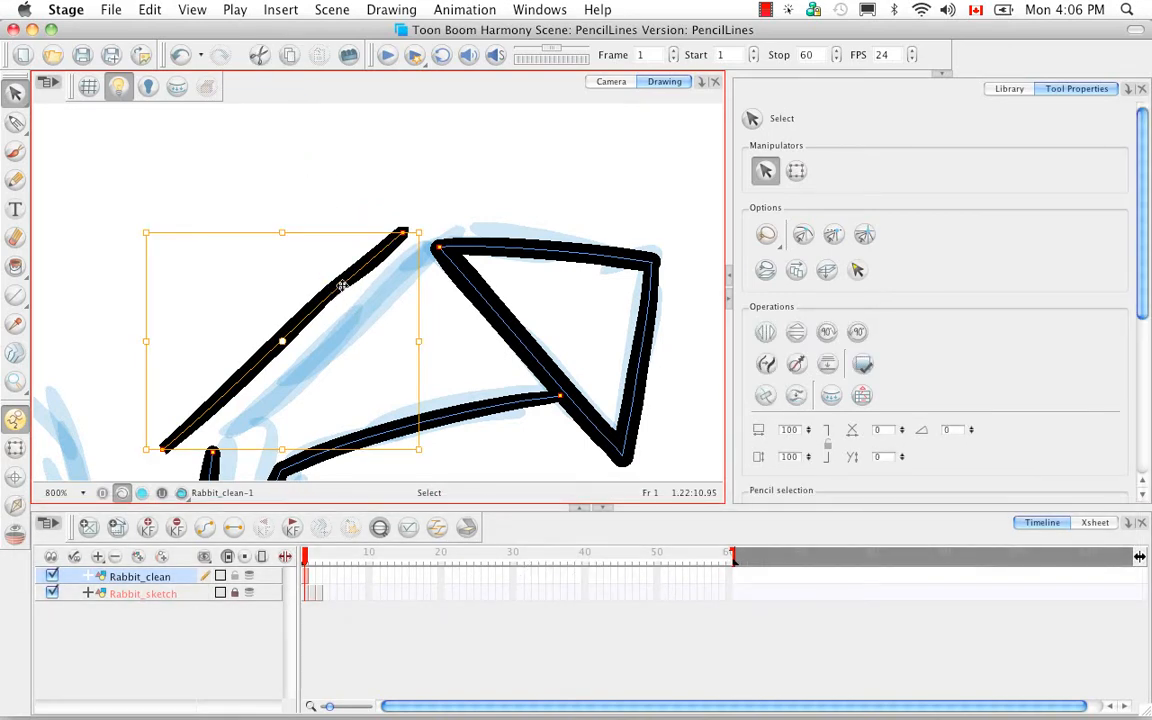
- Move the ear's detached outer line so its upper end meets the triangle's upper-left corner
{"action": "mouse_move", "coordinate": [342, 285]}
{"action": "left_mouse_down"}
{"action": "mouse_move", "coordinate": [365, 305]}
{"action": "mouse_move", "coordinate": [377, 296]}
{"action": "left_mouse_up"}
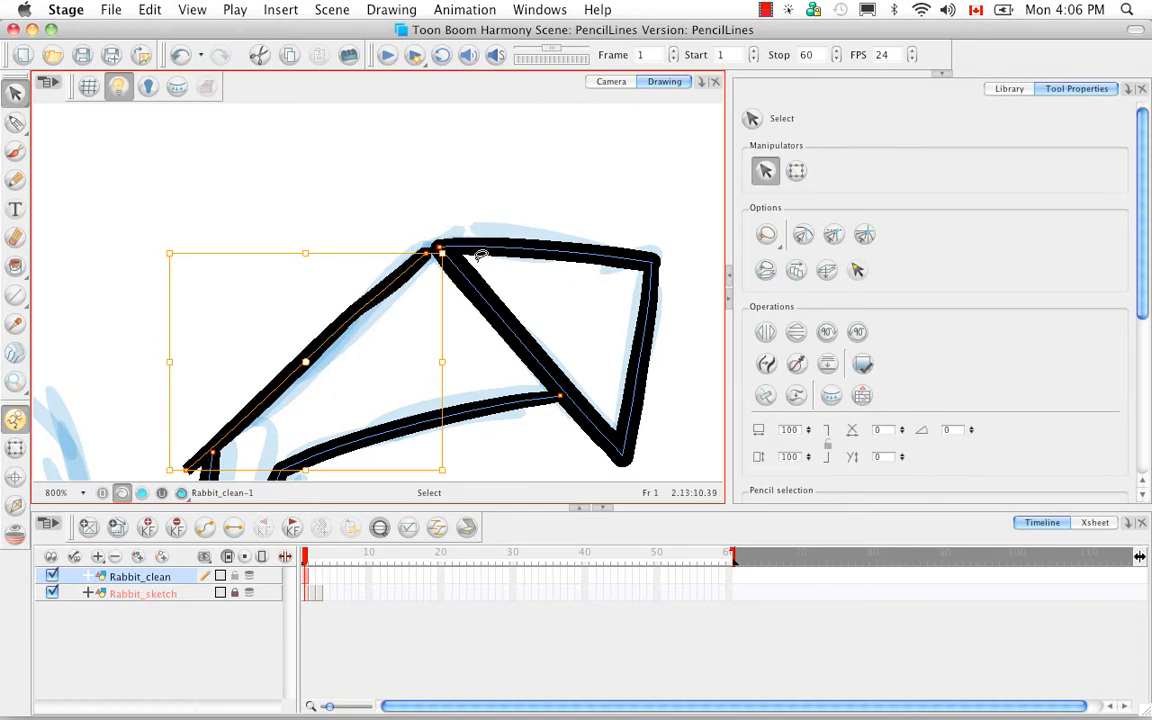
{"action": "left_click", "coordinate": [490, 179]}
{"action": "key", "text": "super+equal"}
{"action": "key", "text": "super+equal"}
{"action": "key", "text": "super+equal"}
{"action": "key", "text": "super+equal"}
{"action": "key", "text": "super+equal"}
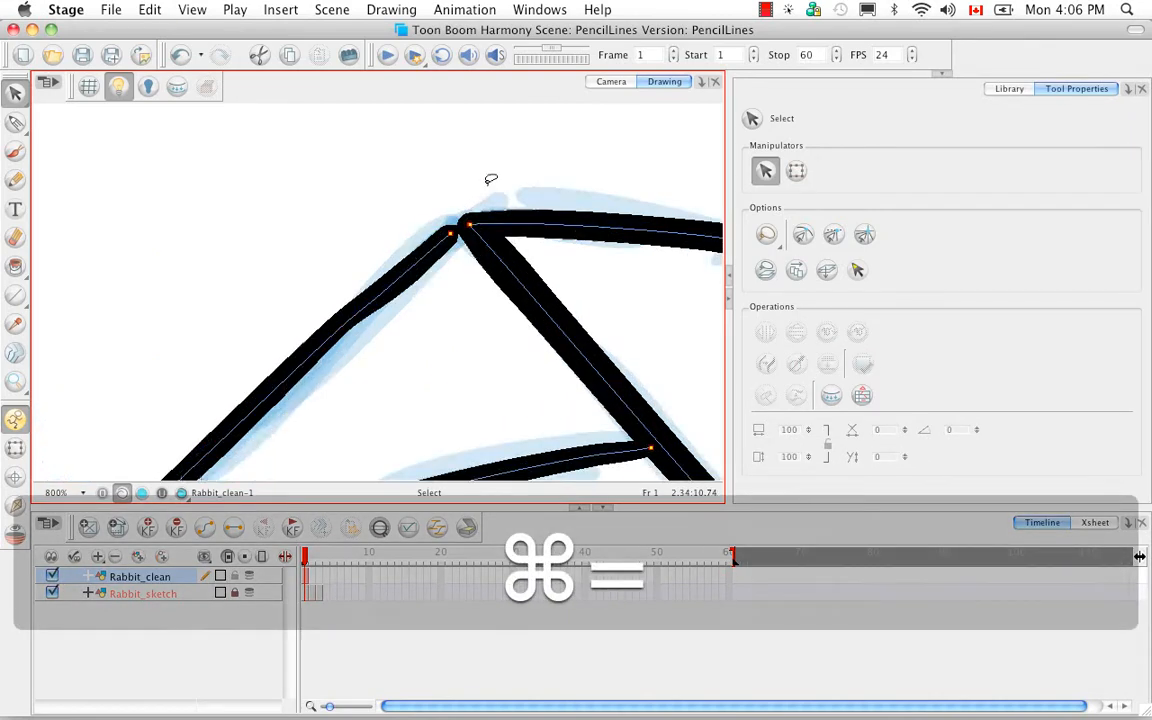
- With the Contour Editor, pull the end point of the triangle's upper edge toward the ear's outer line and delete the extra point beside it
{"action": "key", "text": "space"}
{"action": "mouse_move", "coordinate": [568, 194]}
{"action": "left_mouse_down"}
{"action": "mouse_move", "coordinate": [399, 309]}
{"action": "mouse_move", "coordinate": [296, 342]}
{"action": "mouse_move", "coordinate": [311, 311]}
{"action": "left_mouse_up"}
{"action": "mouse_move", "coordinate": [383, 203]}
{"action": "left_mouse_down"}
{"action": "mouse_move", "coordinate": [248, 198]}
{"action": "mouse_move", "coordinate": [311, 185]}
{"action": "left_mouse_up"}
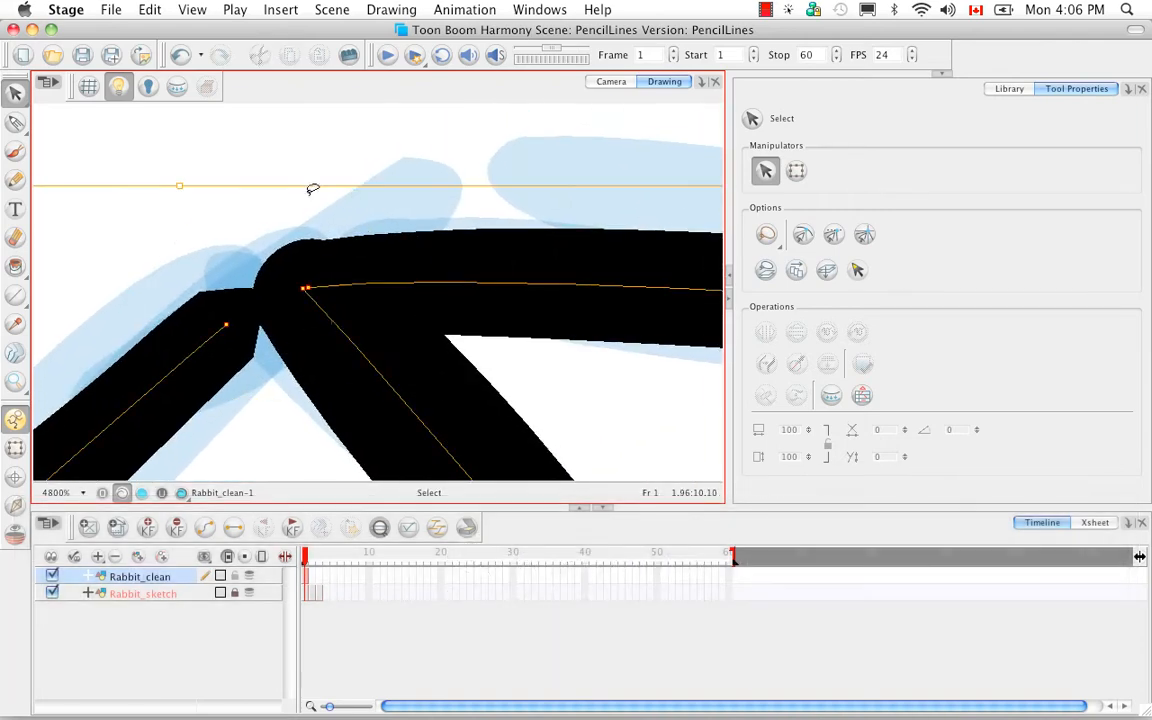
{"action": "left_click", "coordinate": [16, 121]}
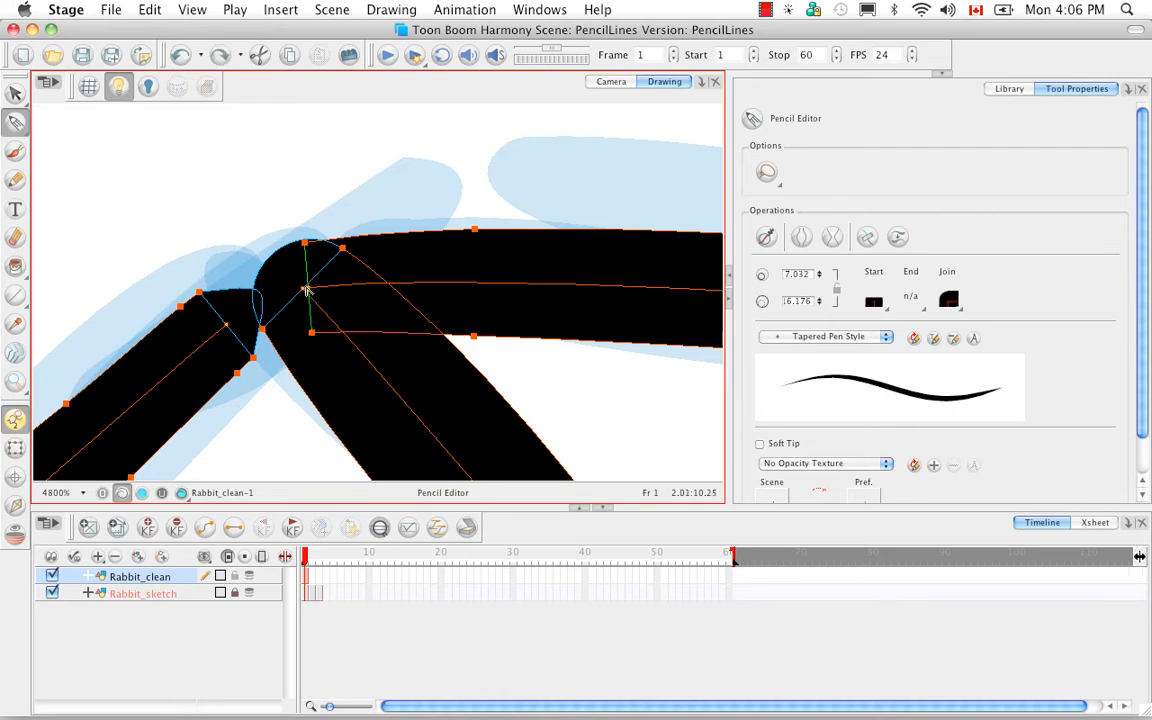
{"action": "left_click", "coordinate": [232, 243]}
{"action": "left_click_drag", "start_coordinate": [16, 121], "coordinate": [100, 121]}
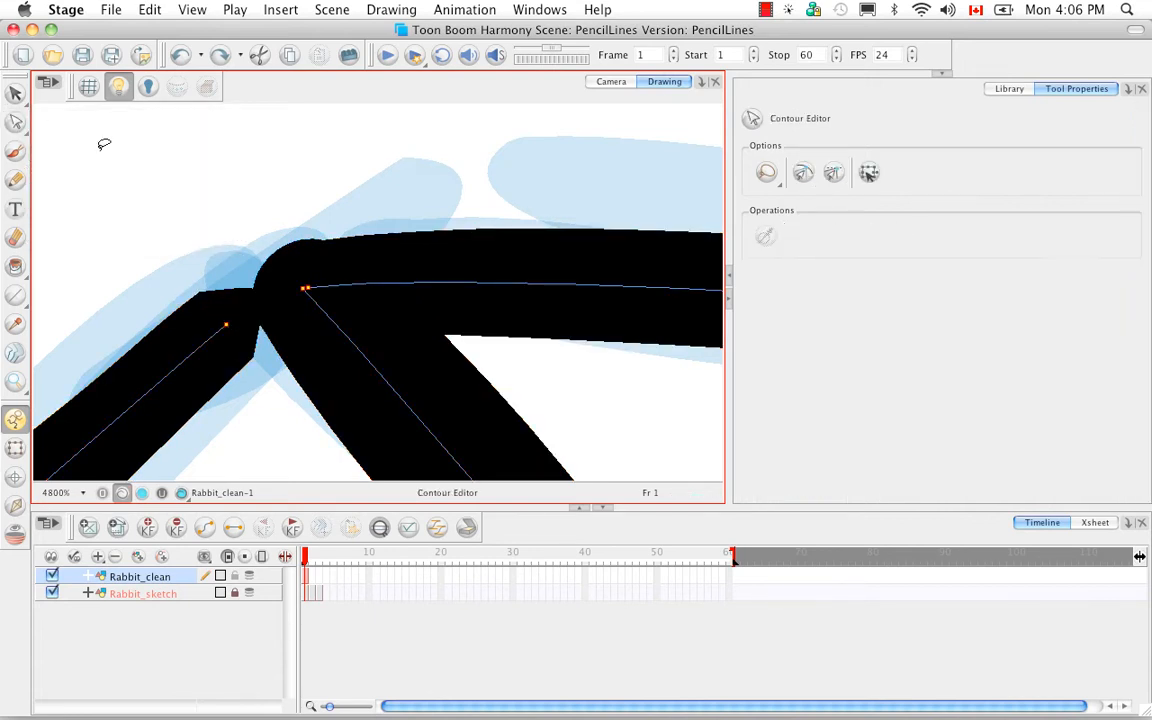
{"action": "left_click", "coordinate": [306, 290]}
{"action": "left_click_drag", "start_coordinate": [307, 291], "coordinate": [230, 243]}
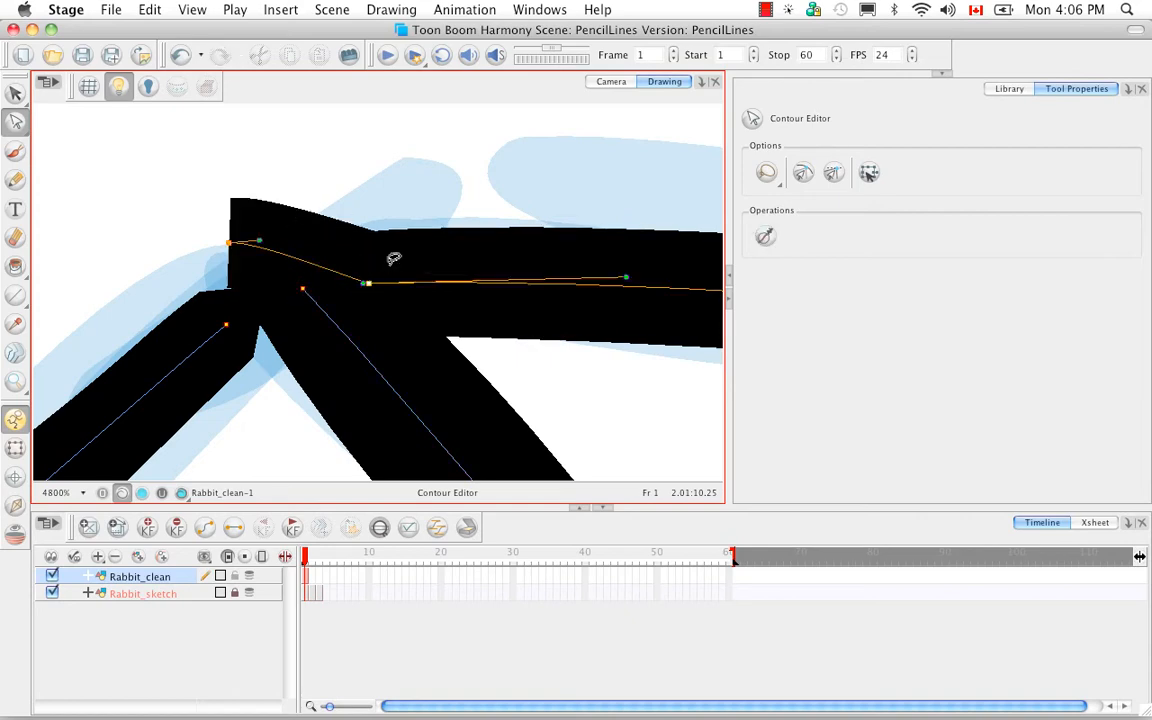
{"action": "key", "text": "BackSpace"}
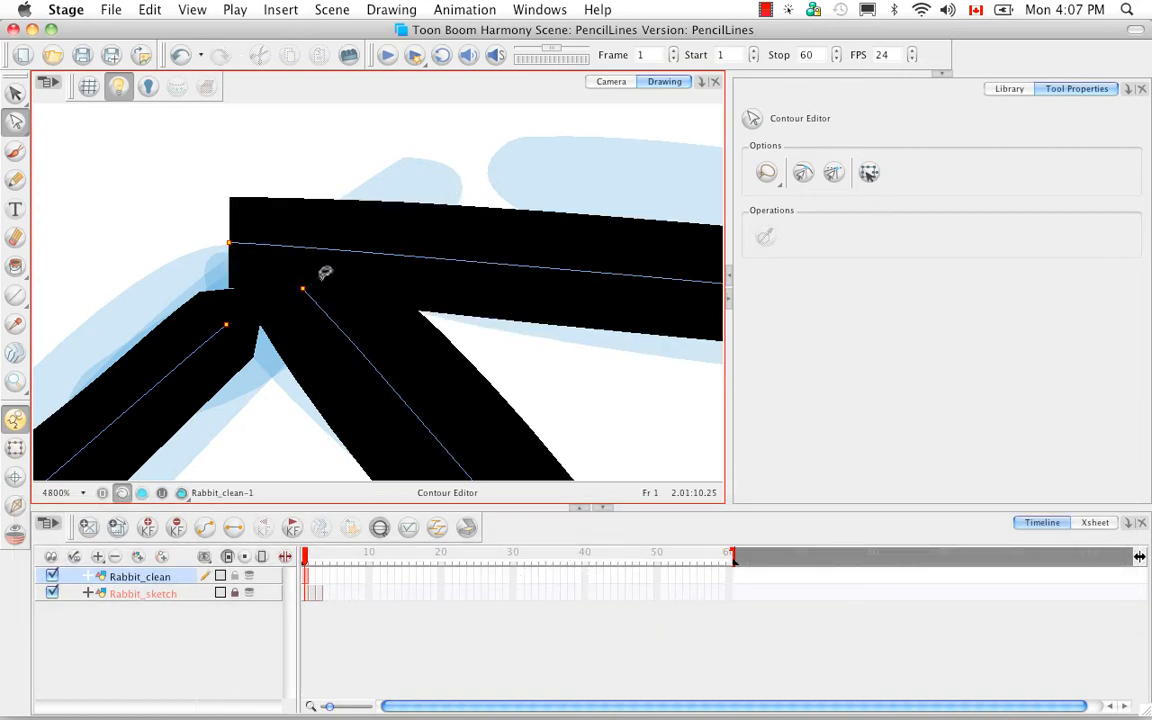
- Delete the end point of the triangle's diagonal edge and place the upper edge's end point just beside the ear's outer line
{"action": "left_click", "coordinate": [305, 286]}
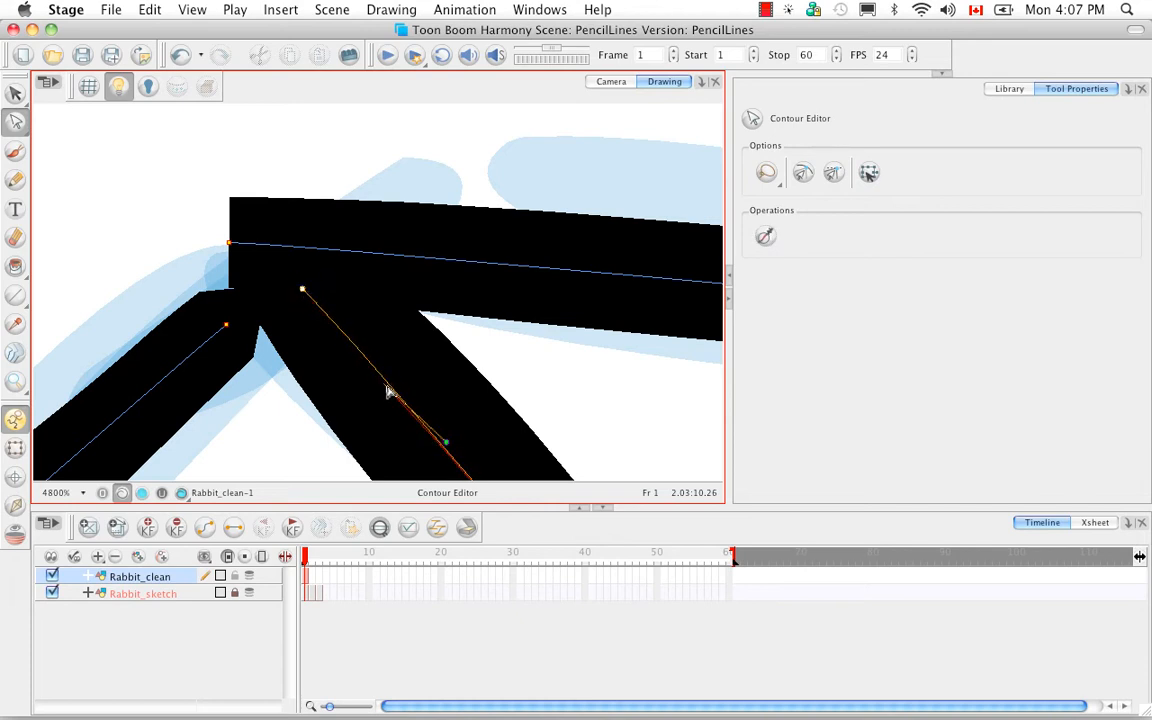
{"action": "key", "text": "BackSpace"}
{"action": "left_click", "coordinate": [231, 244]}
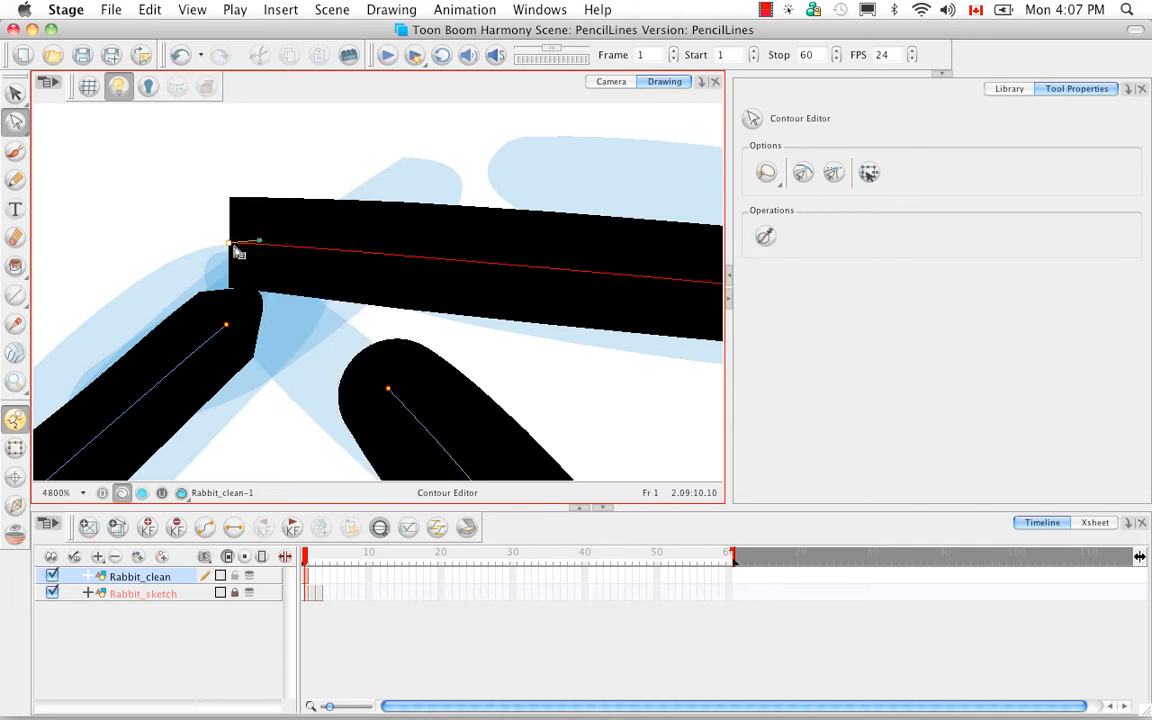
{"action": "mouse_move", "coordinate": [234, 247]}
{"action": "left_mouse_down"}
{"action": "mouse_move", "coordinate": [296, 288]}
{"action": "mouse_move", "coordinate": [278, 298]}
{"action": "left_mouse_up"}
{"action": "left_click", "coordinate": [328, 220]}
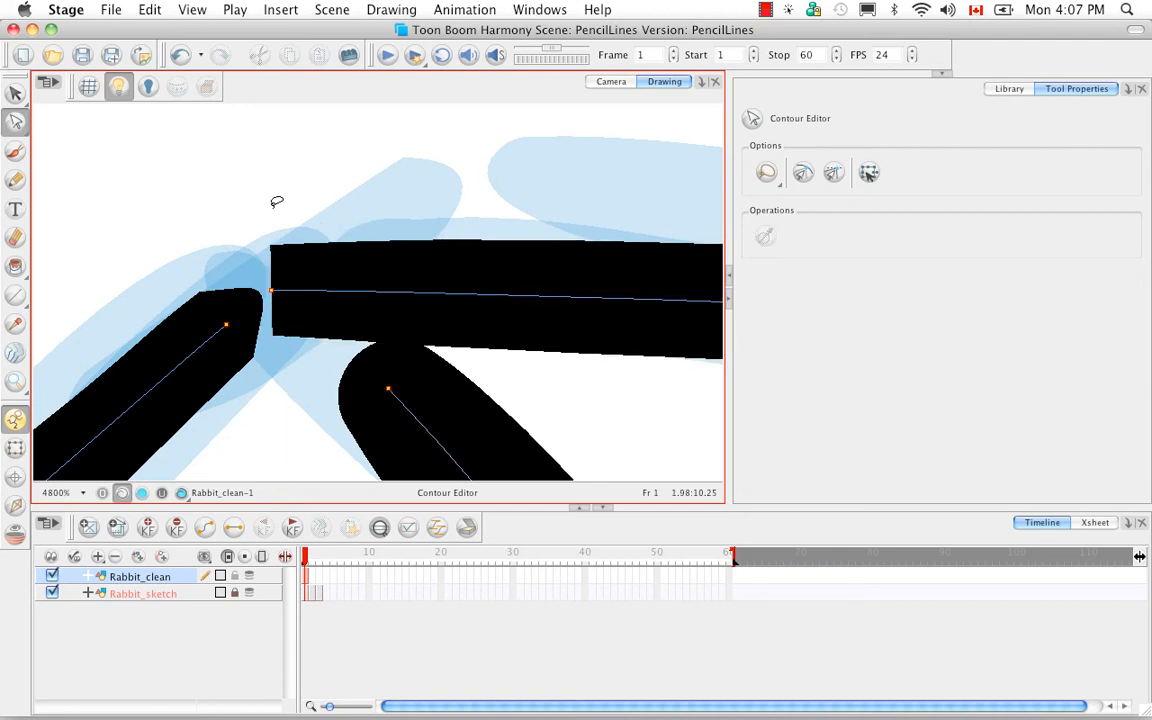
- Lasso the adjoining ends of the ear's outer line and the triangle's upper edge with the Pencil Editor and merge them into one line
{"action": "left_click", "coordinate": [15, 121]}
{"action": "left_click", "coordinate": [103, 149]}
{"action": "mouse_move", "coordinate": [320, 214]}
{"action": "left_mouse_down"}
{"action": "mouse_move", "coordinate": [140, 365]}
{"action": "mouse_move", "coordinate": [314, 252]}
{"action": "left_mouse_up"}
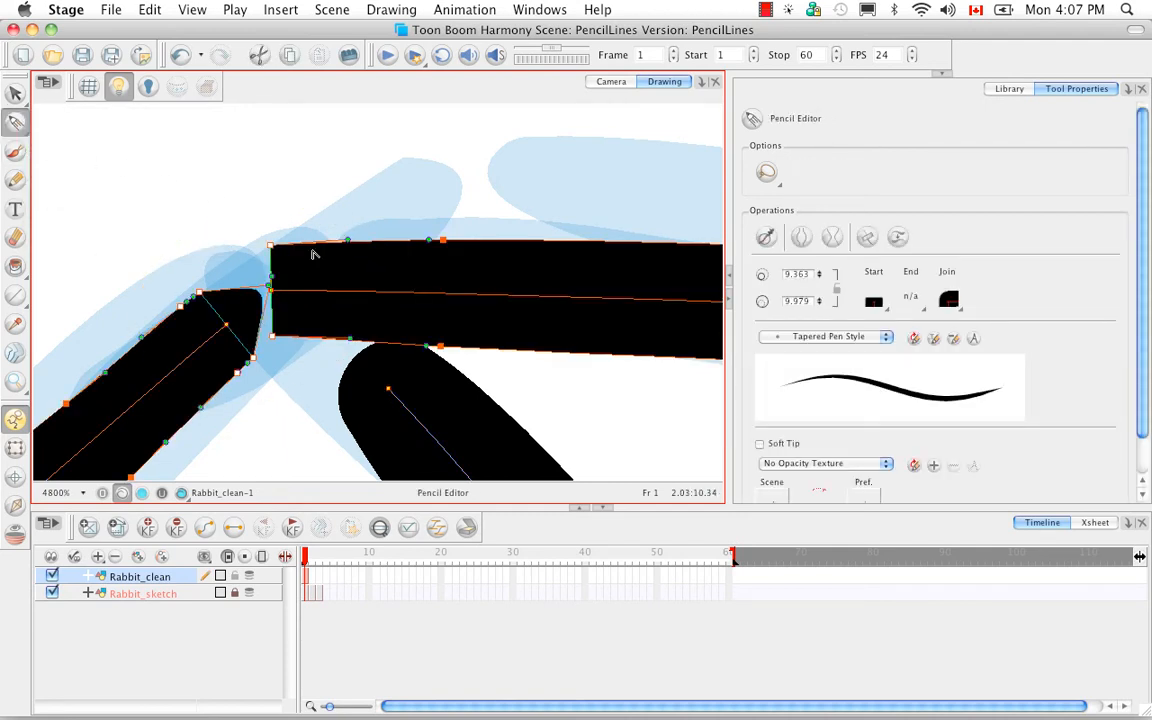
{"action": "left_click", "coordinate": [866, 236]}
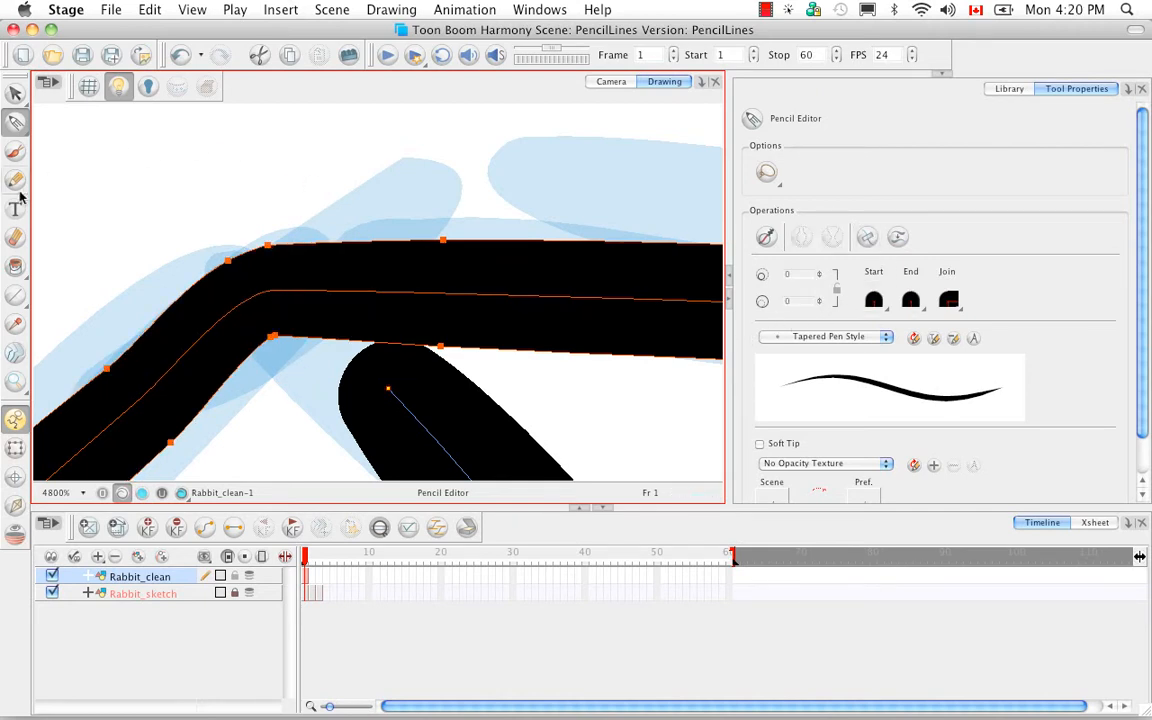
- Look at the Pencil tool's Line Building Mode option and return to the Pencil Editor
{"action": "left_click", "coordinate": [16, 180]}
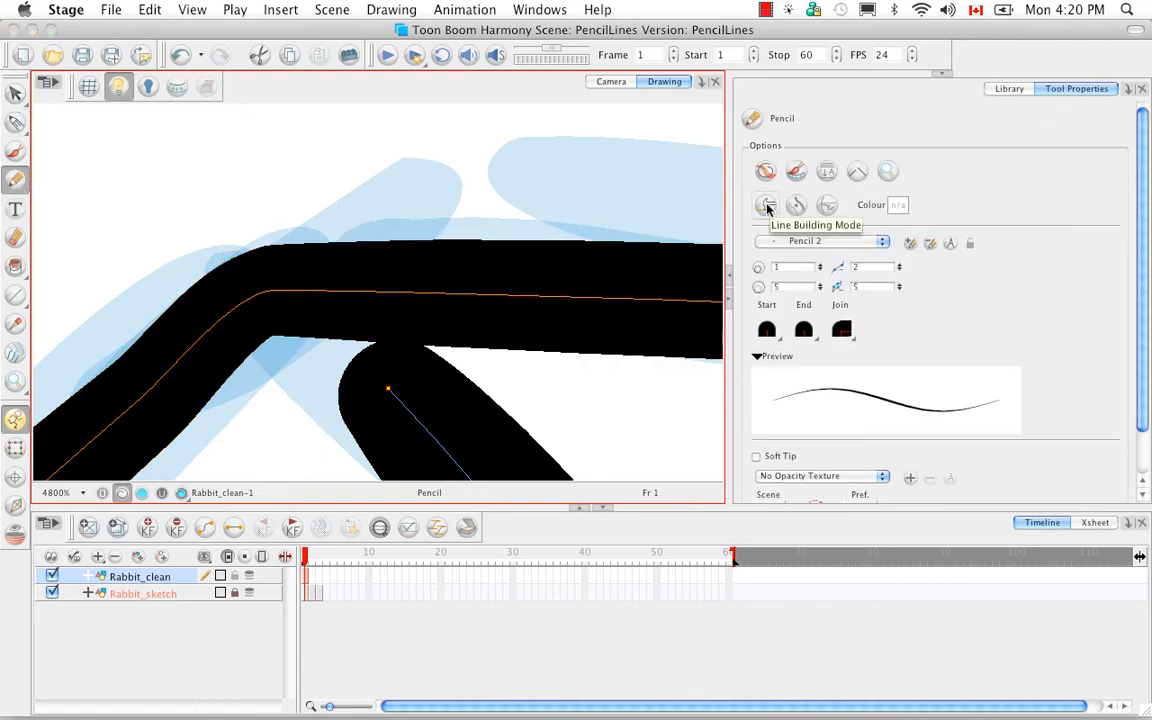
{"action": "left_click", "coordinate": [15, 122]}
{"action": "left_click", "coordinate": [130, 149]}
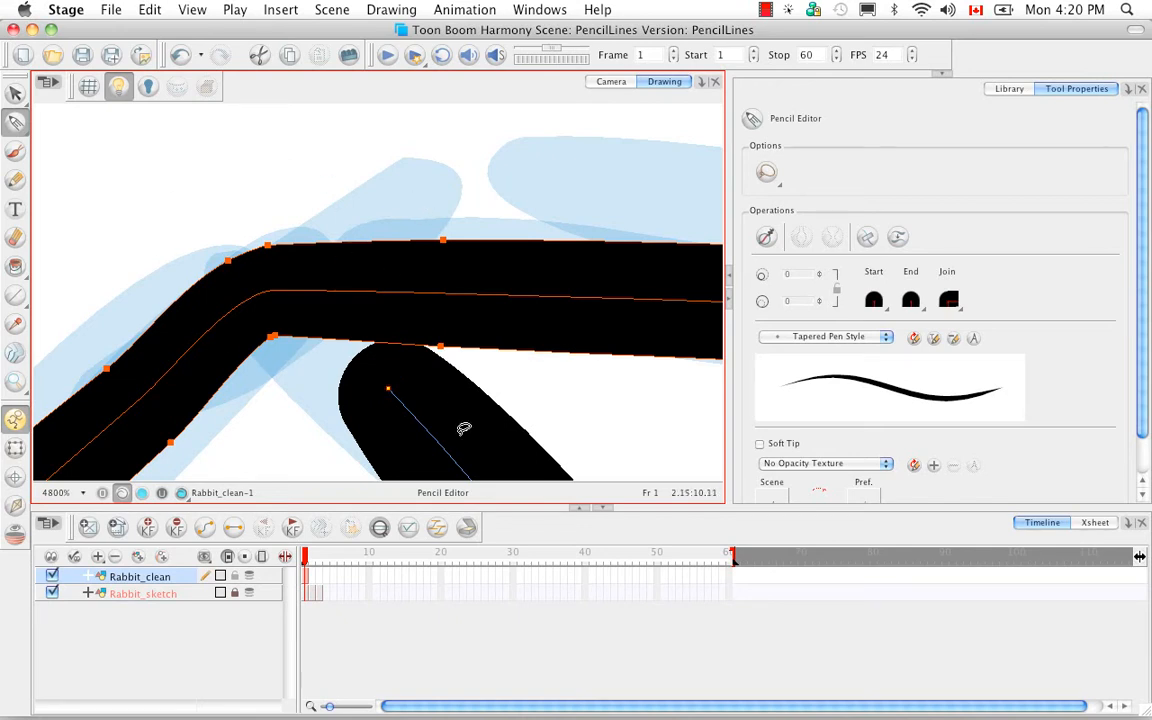
- Examine the merged ear line in the whole ear and the Reverse Pencil Thickness operation, and deselect the line
{"action": "key", "text": "super+minus"}
{"action": "key", "text": "super+minus"}
{"action": "key", "text": "super+minus"}
{"action": "key", "text": "super+minus"}
{"action": "key", "text": "super+minus"}
{"action": "key", "text": "super+minus"}
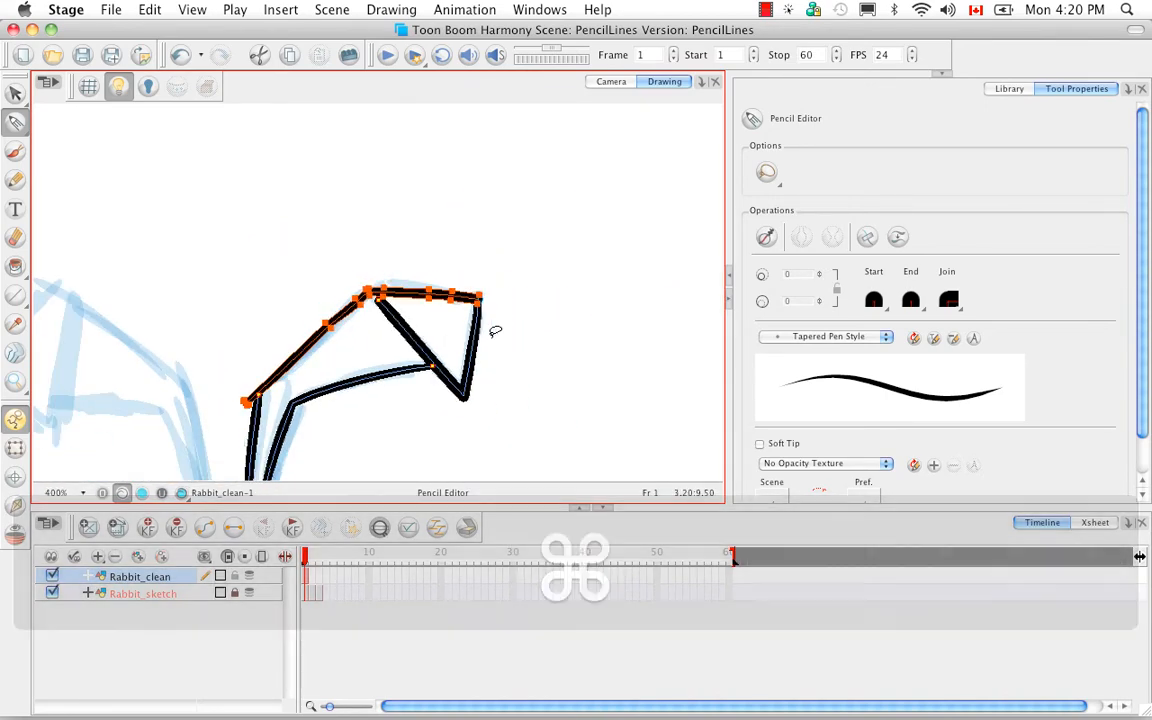
{"action": "key", "text": "space"}
{"action": "left_click_drag", "start_coordinate": [524, 355], "coordinate": [607, 277]}
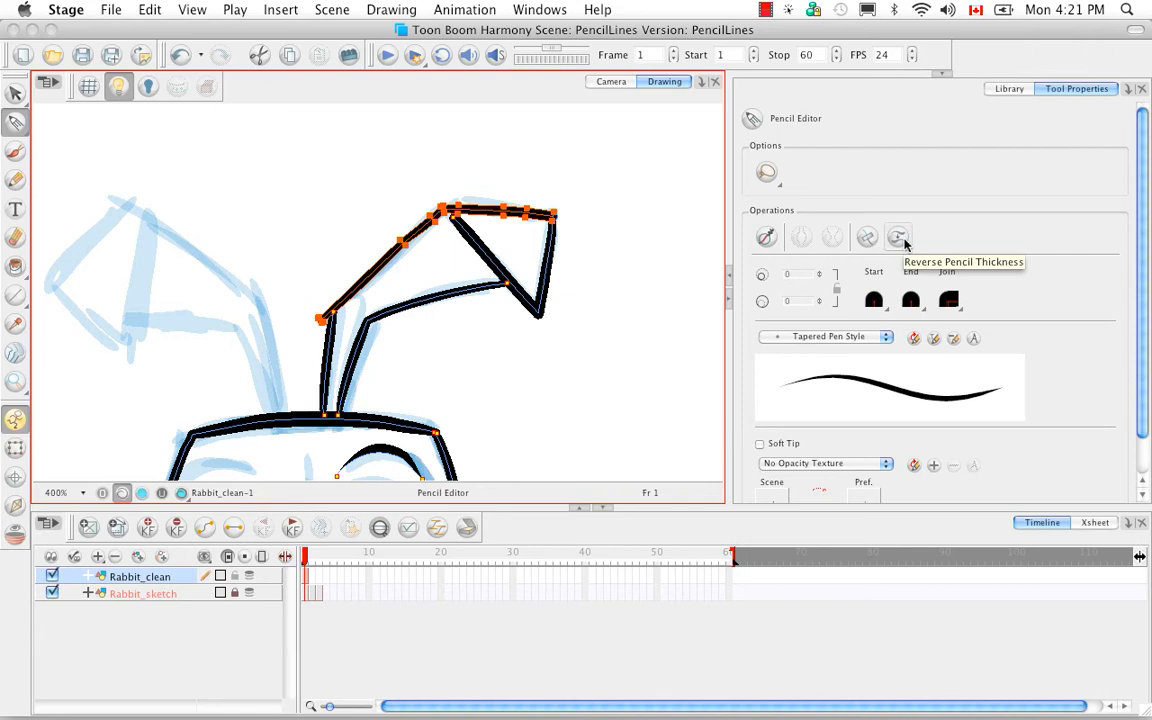
{"action": "left_click", "coordinate": [540, 377]}
- Choose the Pencil 1 preset, try a stroke for the missing eyebrow on the left side of the face, and undo it
{"action": "key", "text": "space"}
{"action": "left_click_drag", "start_coordinate": [535, 396], "coordinate": [581, 285]}
{"action": "mouse_move", "coordinate": [537, 418]}
{"action": "left_mouse_down"}
{"action": "mouse_move", "coordinate": [568, 322]}
{"action": "mouse_move", "coordinate": [568, 273]}
{"action": "mouse_move", "coordinate": [520, 394]}
{"action": "mouse_move", "coordinate": [553, 446]}
{"action": "left_mouse_up"}
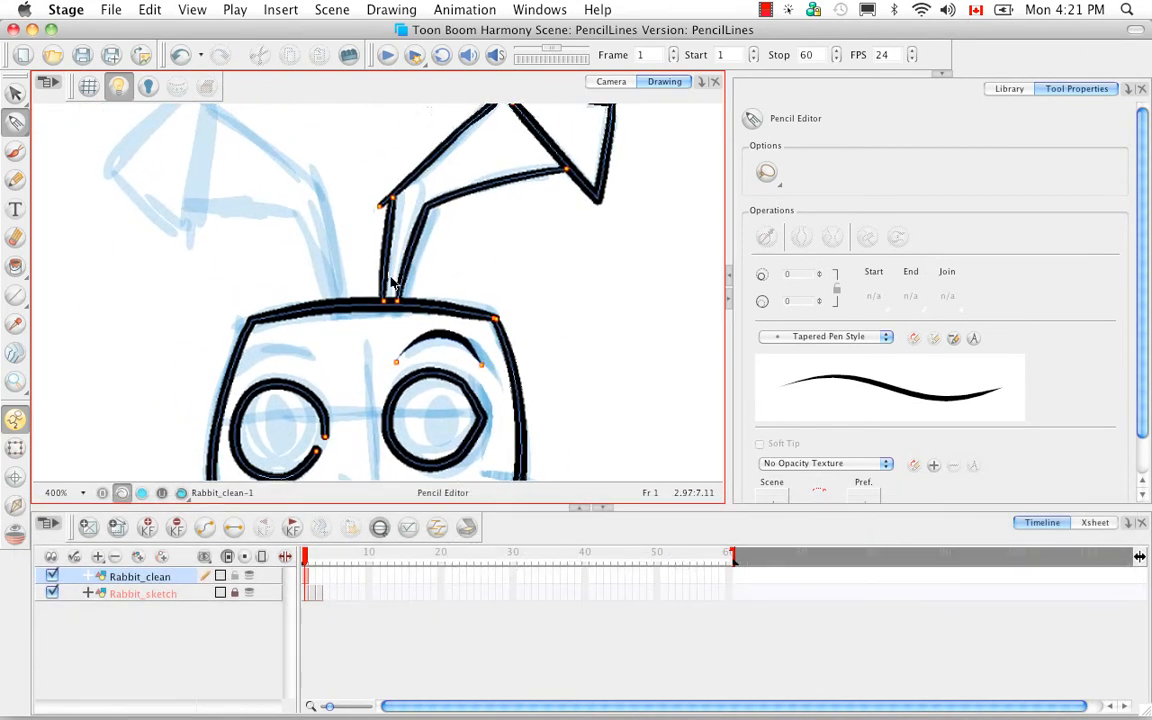
{"action": "key", "text": "super+equal"}
{"action": "key", "text": "space"}
{"action": "mouse_move", "coordinate": [548, 350]}
{"action": "left_mouse_down"}
{"action": "mouse_move", "coordinate": [604, 321]}
{"action": "mouse_move", "coordinate": [625, 324]}
{"action": "mouse_move", "coordinate": [627, 297]}
{"action": "left_mouse_up"}
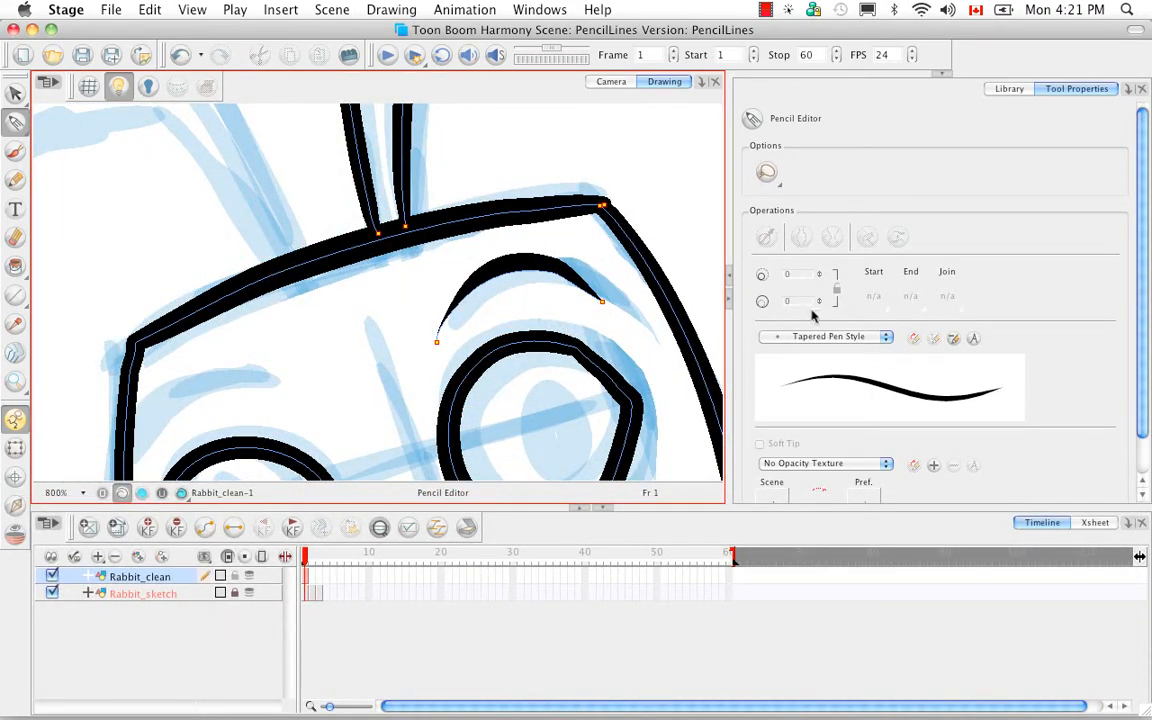
{"action": "left_click", "coordinate": [15, 178]}
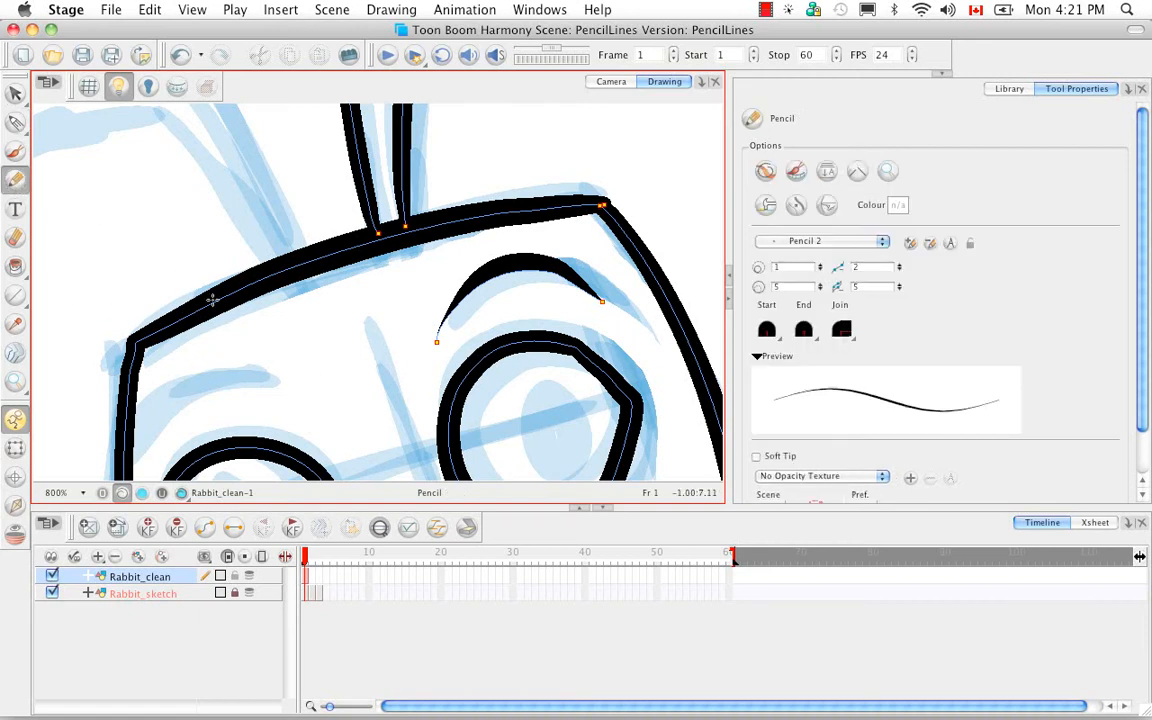
{"action": "left_click", "coordinate": [882, 242]}
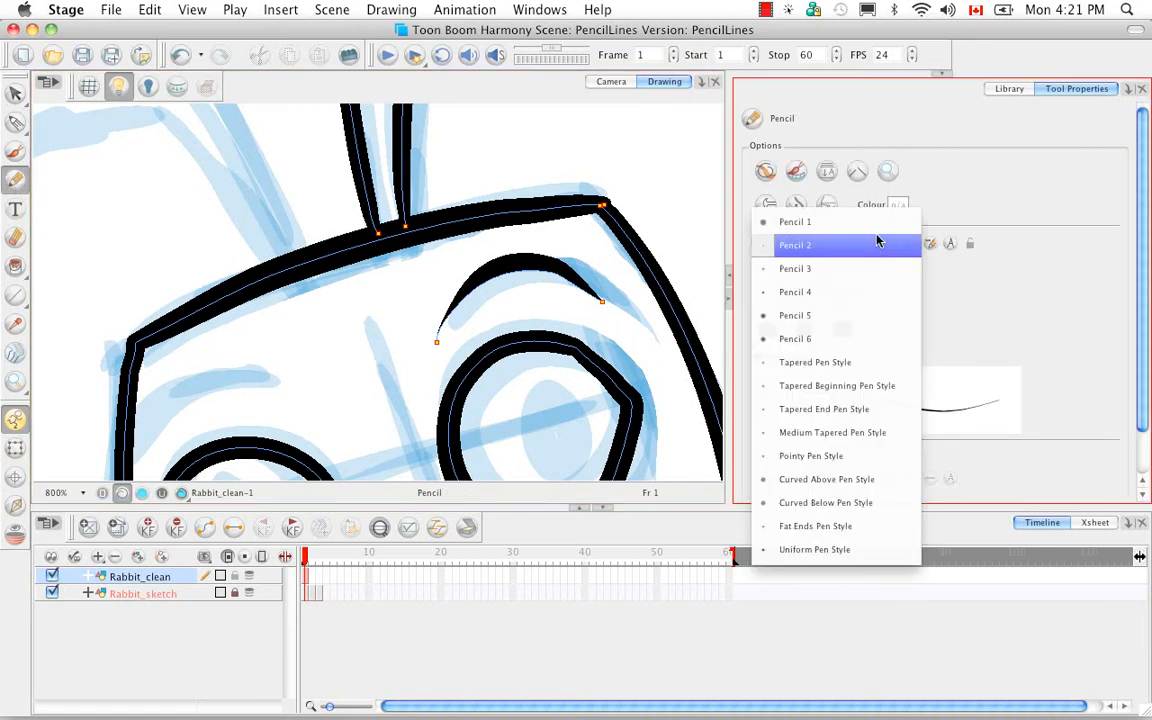
{"action": "left_click", "coordinate": [878, 227]}
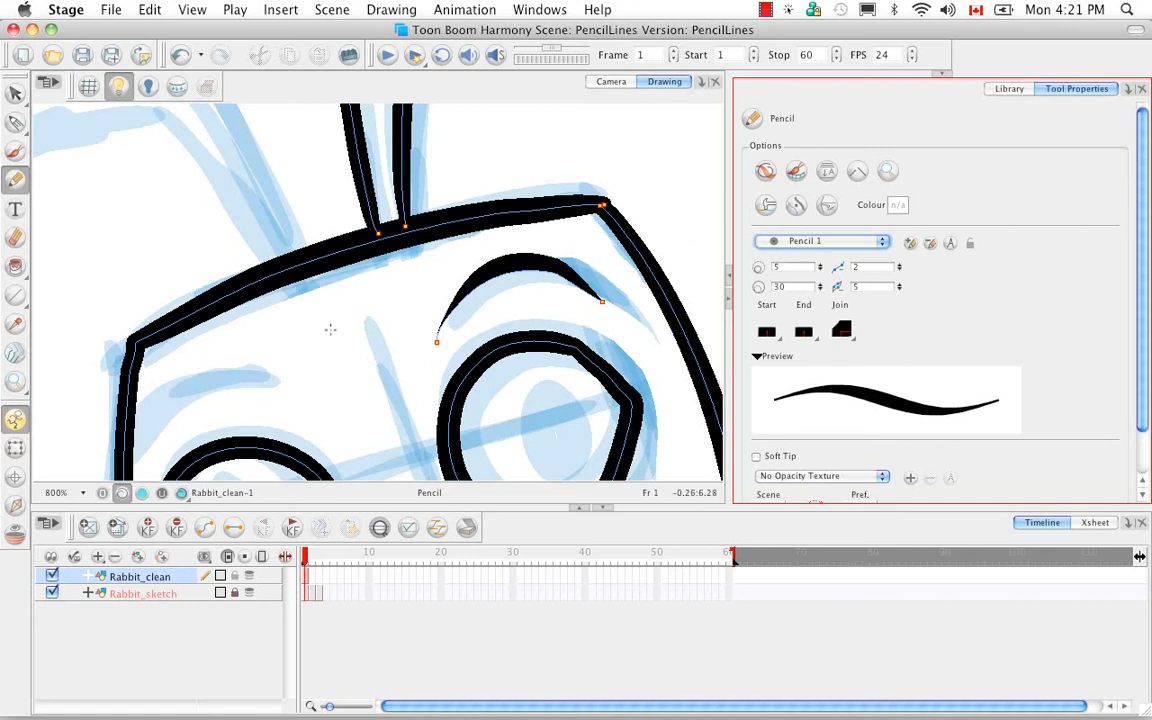
{"action": "mouse_move", "coordinate": [322, 346]}
{"action": "left_mouse_down"}
{"action": "mouse_move", "coordinate": [280, 370]}
{"action": "mouse_move", "coordinate": [160, 400]}
{"action": "mouse_move", "coordinate": [155, 435]}
{"action": "left_mouse_up"}
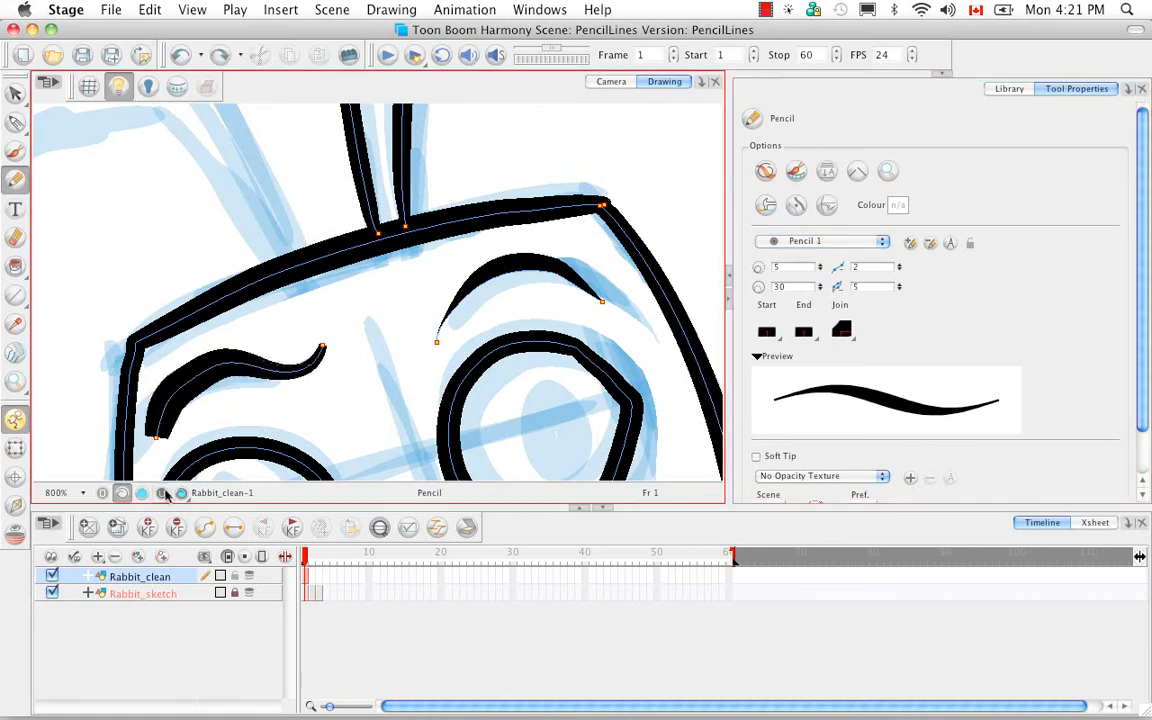
{"action": "key", "text": "super+z"}
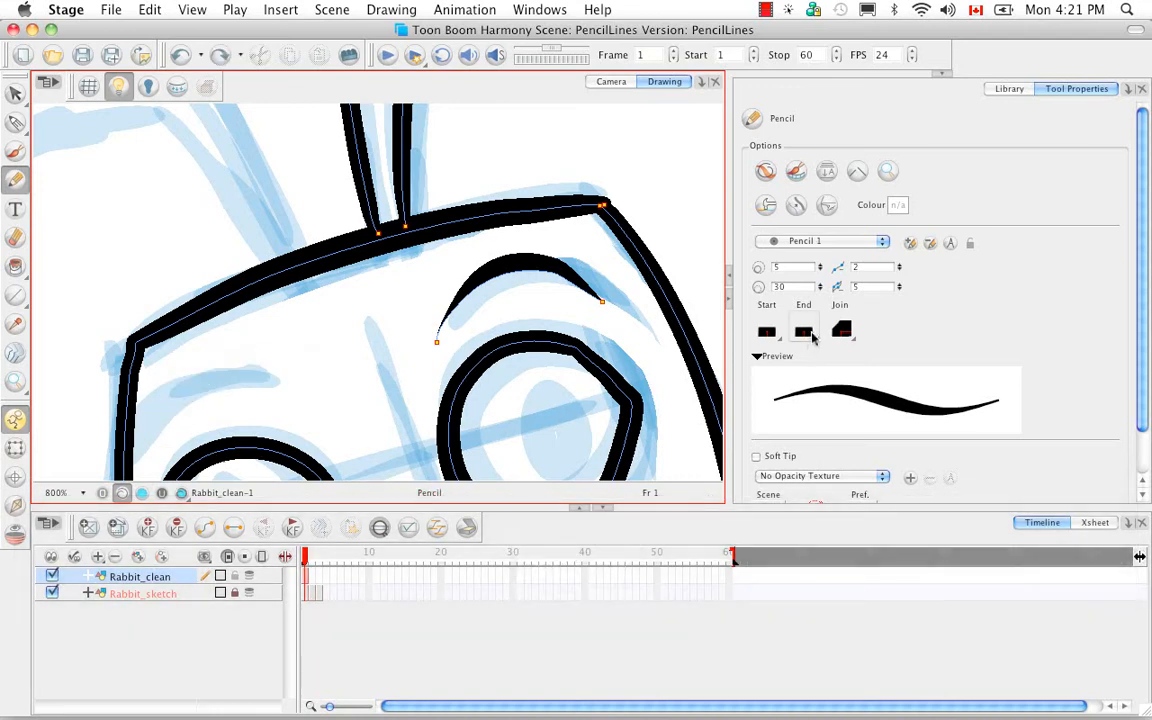
- Give the pencil round start and end tips, change its join style, and draw a wavy eyebrow over the face's left eye
{"action": "left_click", "coordinate": [813, 339]}
{"action": "left_click", "coordinate": [843, 357]}
{"action": "left_click", "coordinate": [767, 334]}
{"action": "left_click", "coordinate": [785, 357]}
{"action": "left_click", "coordinate": [842, 330]}
{"action": "left_click", "coordinate": [868, 349]}
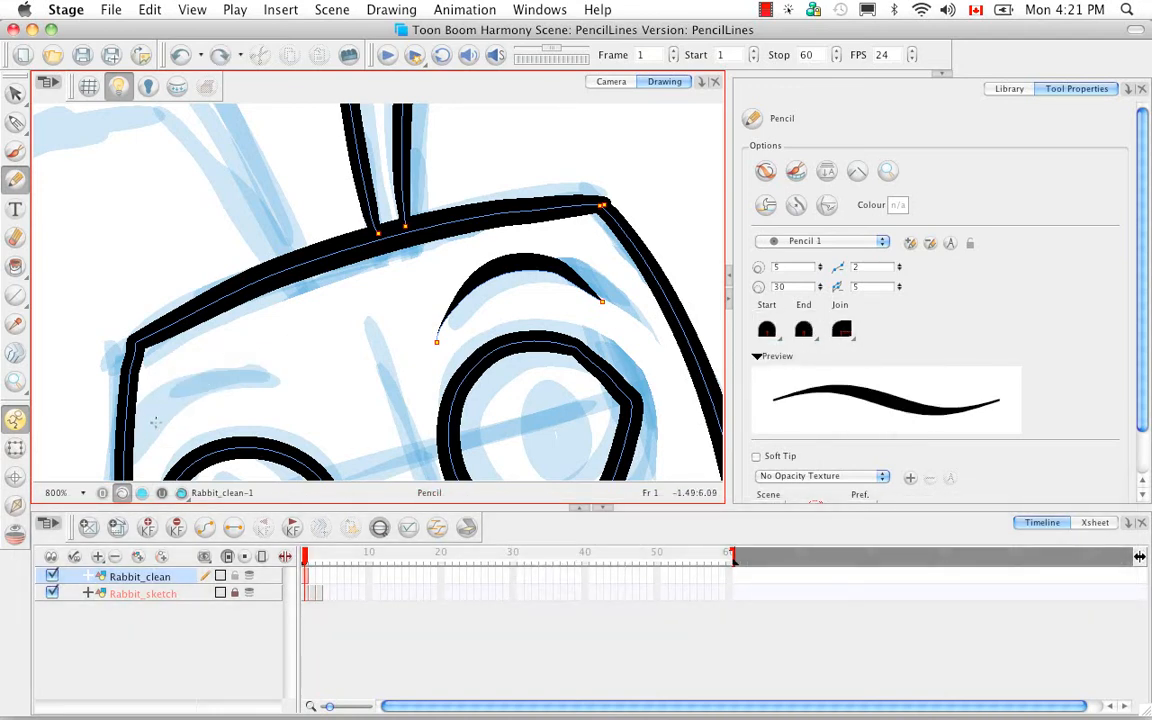
{"action": "mouse_move", "coordinate": [323, 332]}
{"action": "left_mouse_down"}
{"action": "mouse_move", "coordinate": [280, 360]}
{"action": "mouse_move", "coordinate": [208, 358]}
{"action": "mouse_move", "coordinate": [153, 411]}
{"action": "left_mouse_up"}
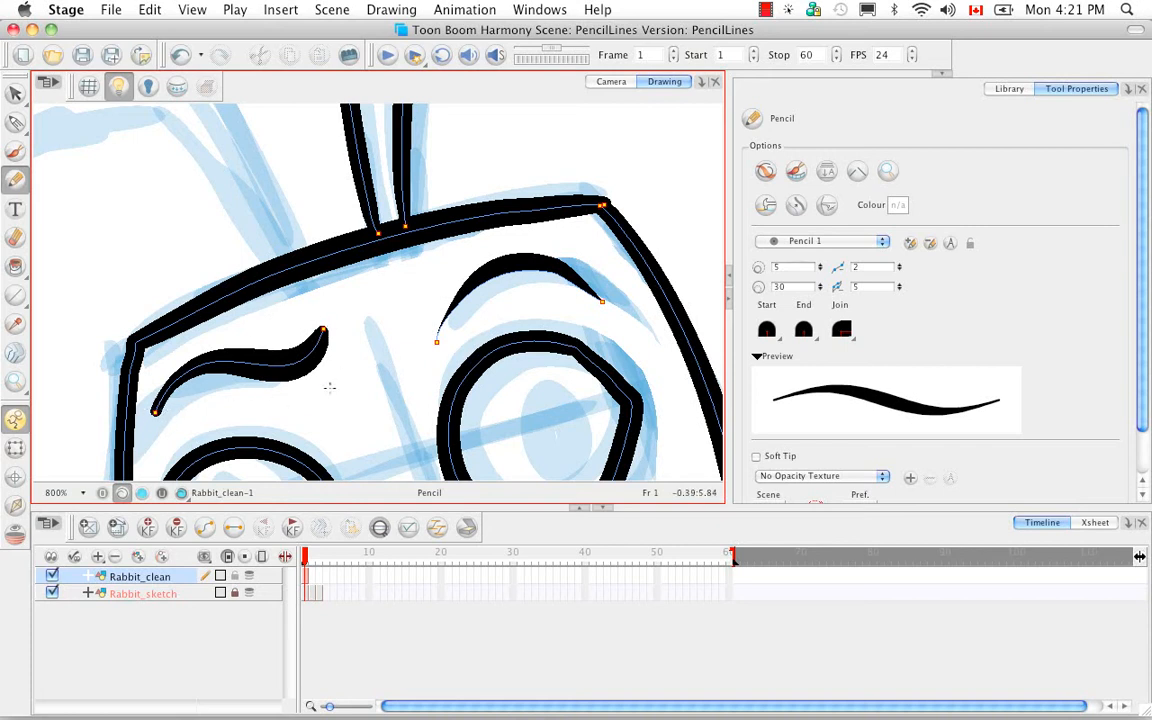
- Apply Reverse Pencil Thickness to the new eyebrow with the Pencil Editor, and restore its original thickness direction
{"action": "left_click_drag", "start_coordinate": [15, 122], "coordinate": [100, 148]}
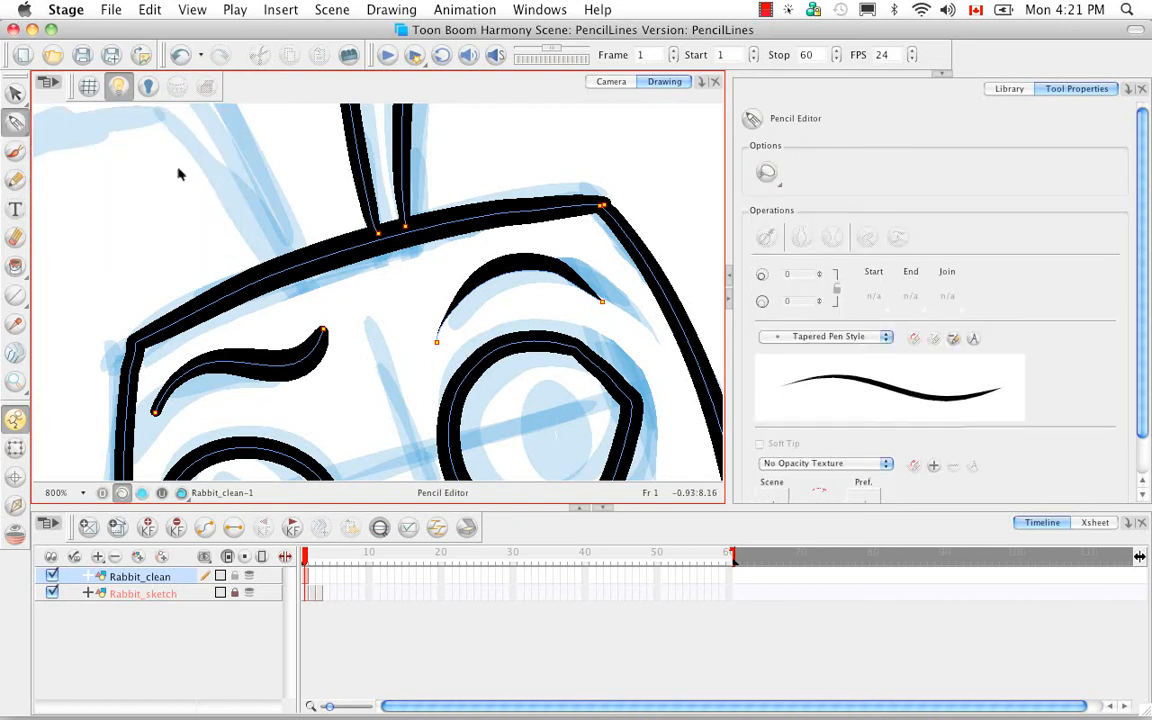
{"action": "left_click", "coordinate": [264, 364]}
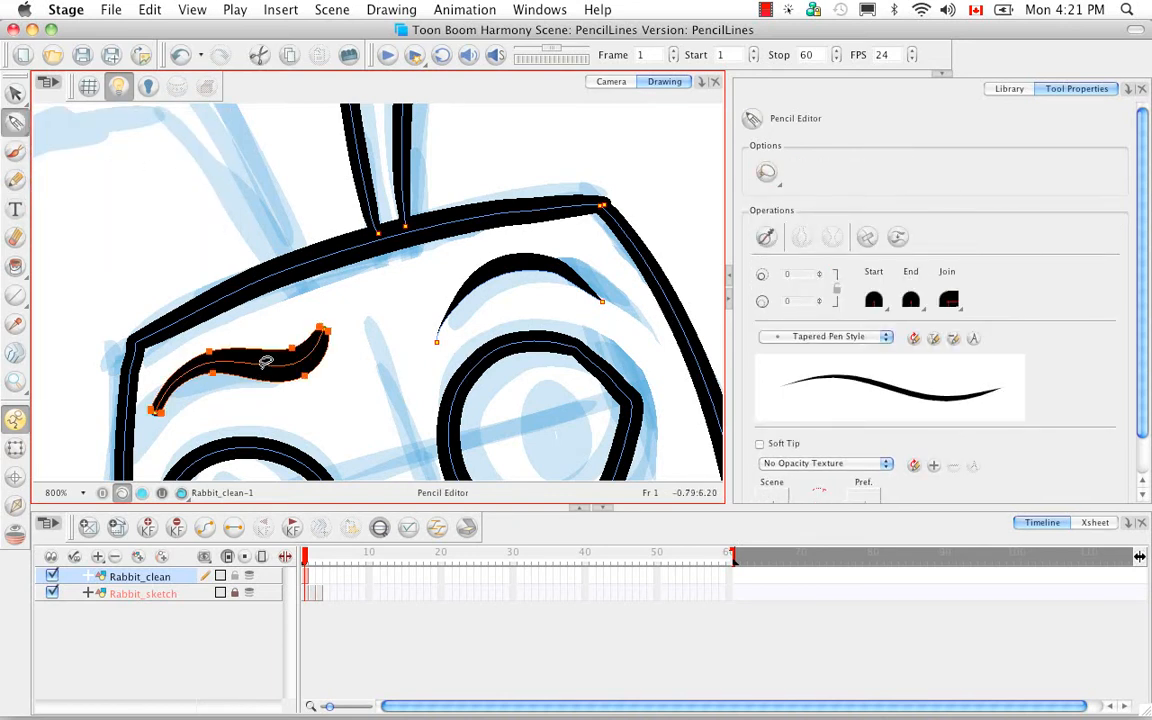
{"action": "left_click", "coordinate": [898, 237]}
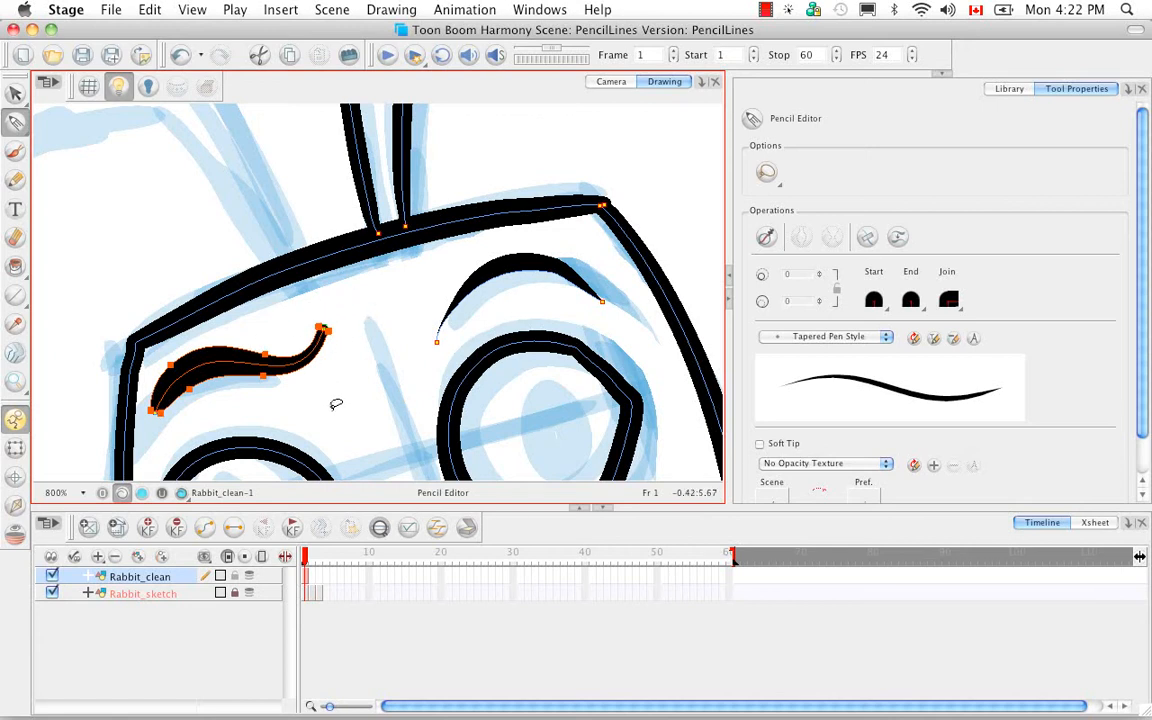
{"action": "left_click", "coordinate": [897, 237]}
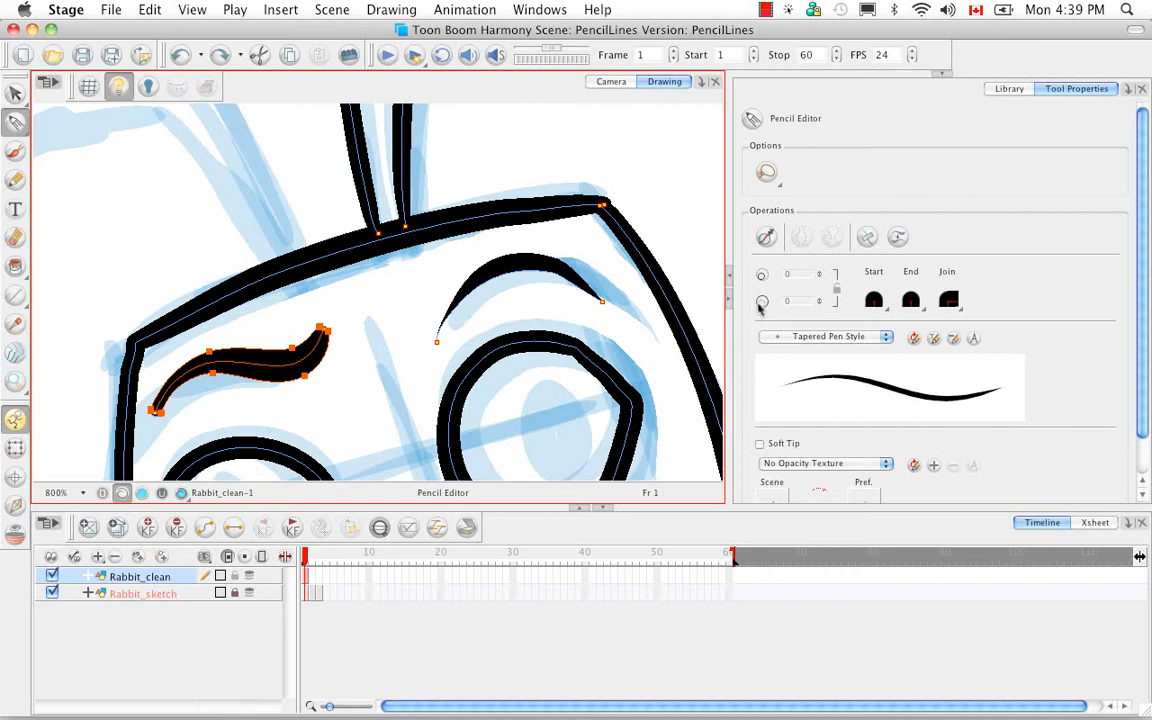
- Try separate thickness values on each side of the centreline at the contour points near the left eyebrow's inner end
{"action": "left_click", "coordinate": [326, 387]}
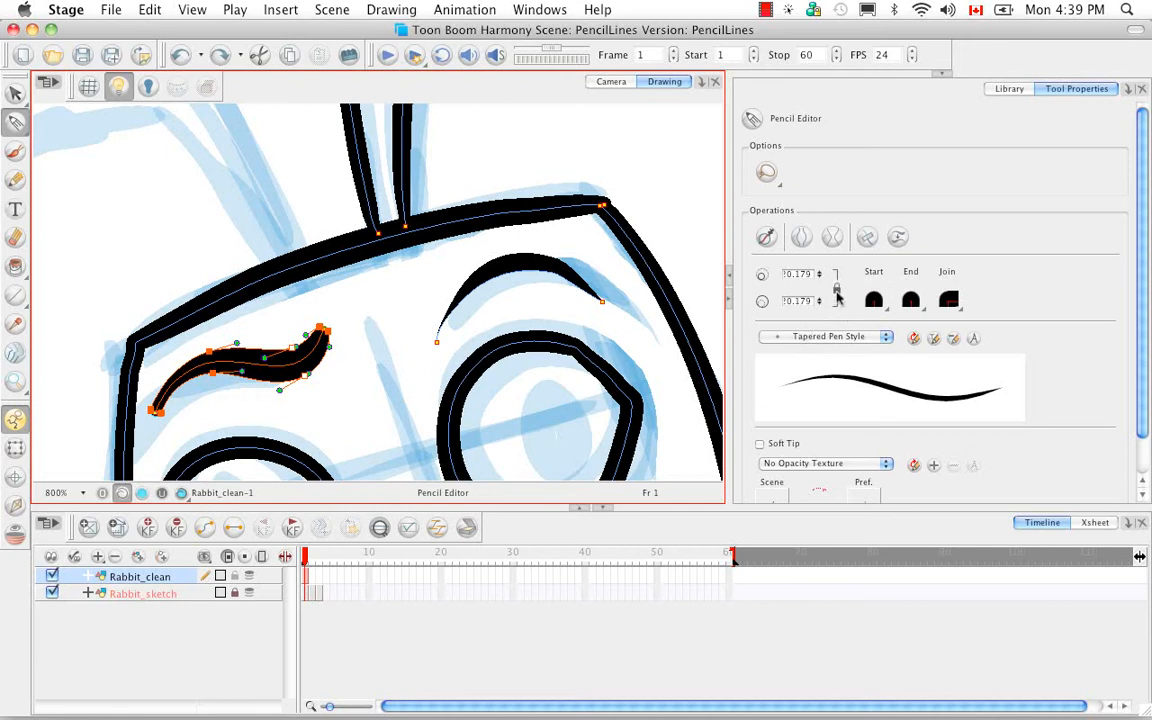
{"action": "mouse_move", "coordinate": [820, 280]}
{"action": "left_mouse_down"}
{"action": "mouse_move", "coordinate": [822, 262]}
{"action": "mouse_move", "coordinate": [820, 281]}
{"action": "left_mouse_up"}
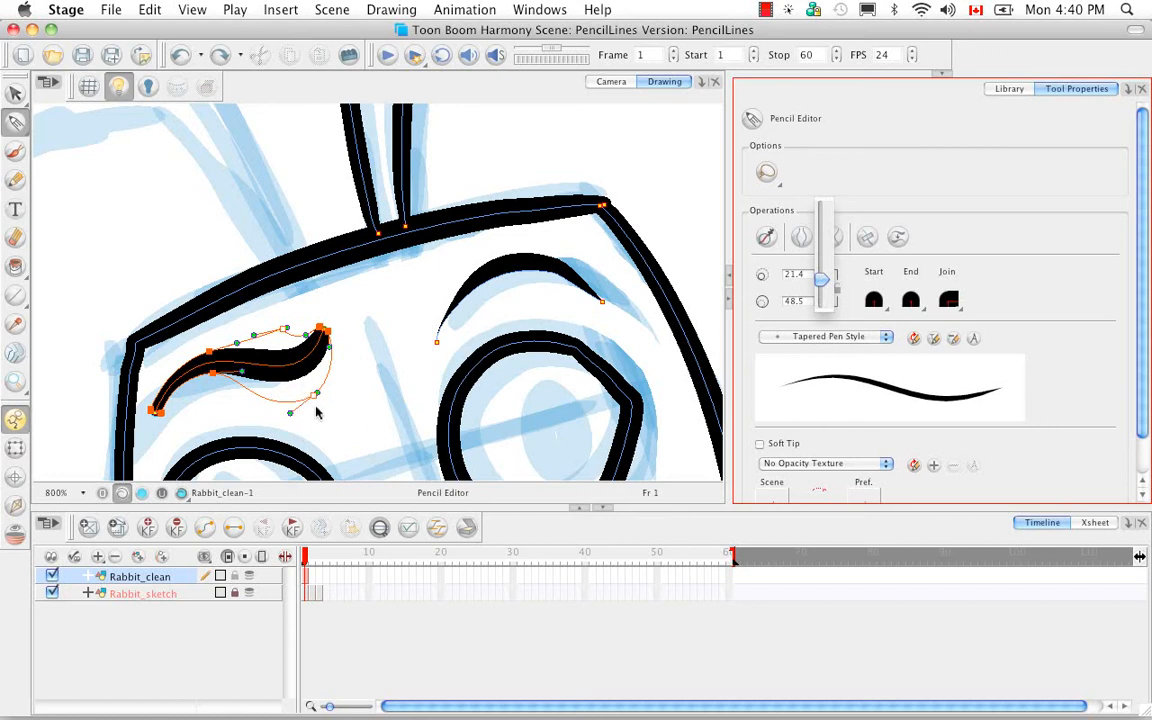
{"action": "left_click", "coordinate": [776, 295]}
{"action": "mouse_move", "coordinate": [819, 302]}
{"action": "left_mouse_down"}
{"action": "mouse_move", "coordinate": [816, 326]}
{"action": "mouse_move", "coordinate": [838, 298]}
{"action": "mouse_move", "coordinate": [821, 303]}
{"action": "mouse_move", "coordinate": [820, 318]}
{"action": "mouse_move", "coordinate": [818, 296]}
{"action": "mouse_move", "coordinate": [818, 308]}
{"action": "mouse_move", "coordinate": [849, 317]}
{"action": "left_mouse_up"}
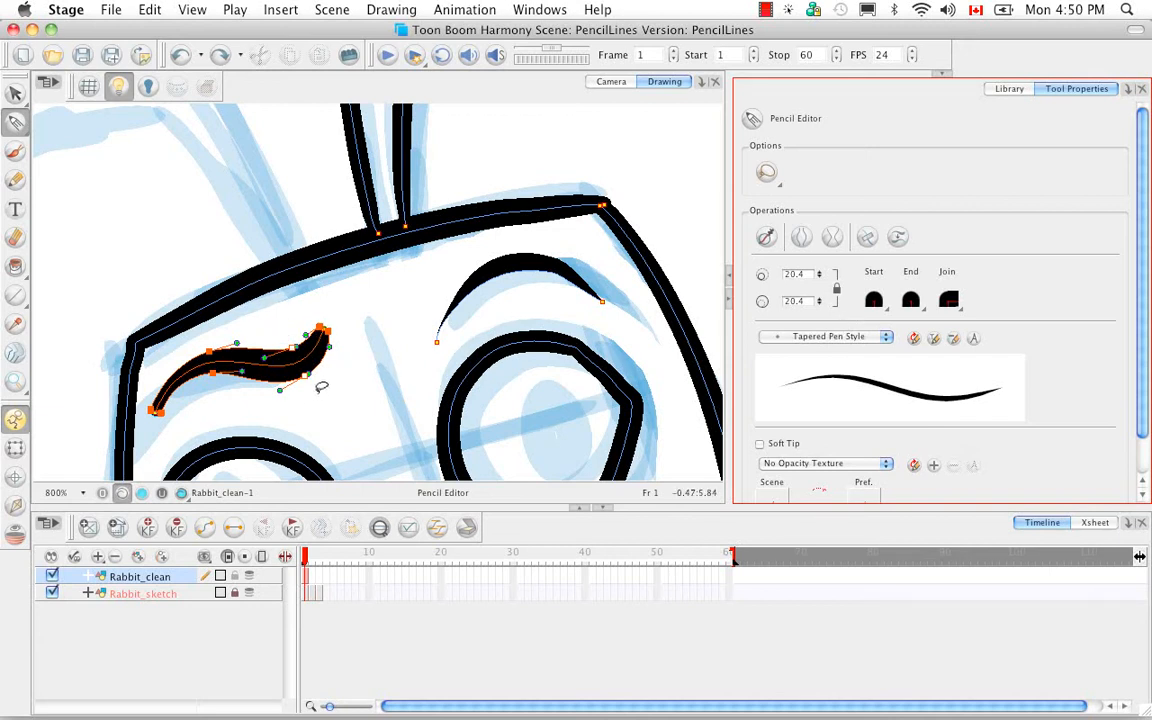
{"action": "left_click", "coordinate": [349, 498]}
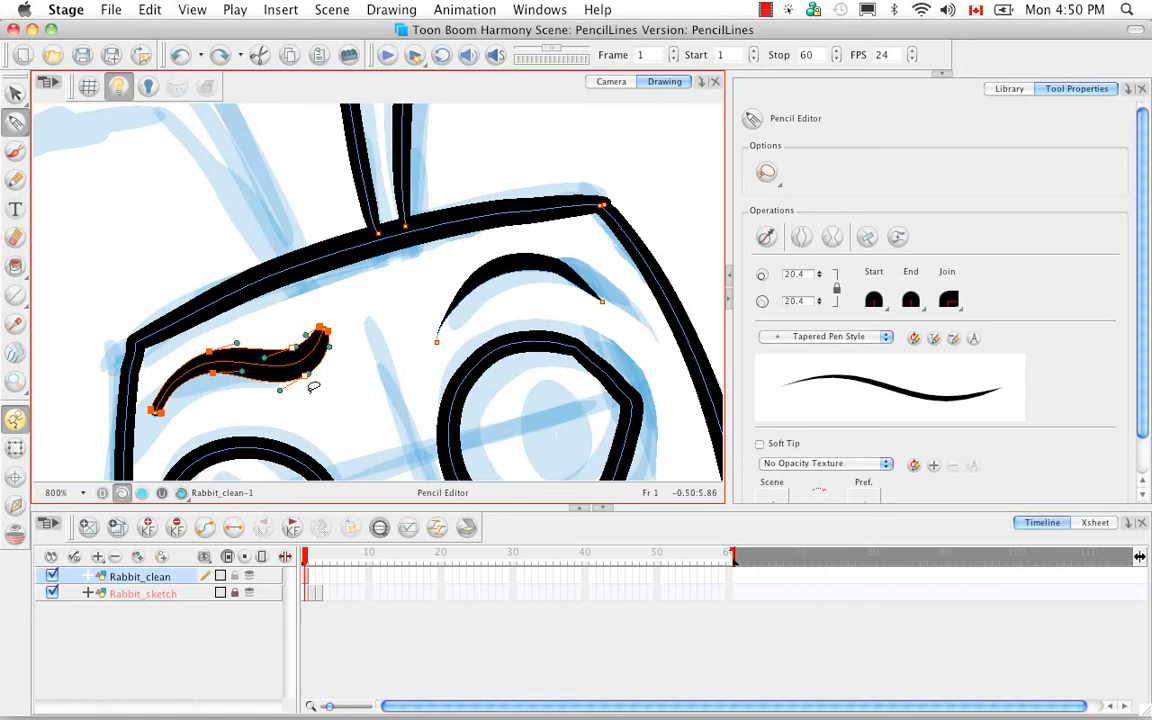
{"action": "mouse_move", "coordinate": [313, 387]}
{"action": "left_mouse_down"}
{"action": "mouse_move", "coordinate": [314, 400]}
{"action": "mouse_move", "coordinate": [313, 387]}
{"action": "left_mouse_up"}
- Give the left eyebrow line flat start and end tips
{"action": "left_click", "coordinate": [881, 314]}
{"action": "left_click", "coordinate": [895, 345]}
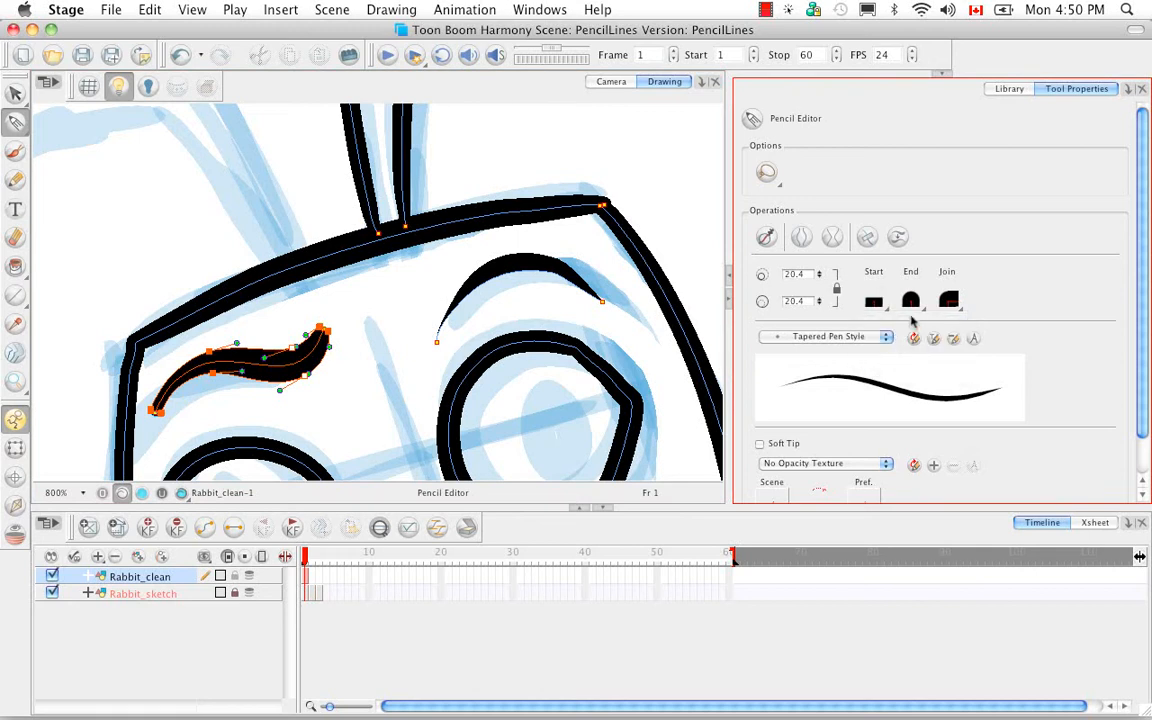
{"action": "left_click", "coordinate": [911, 313]}
{"action": "left_click", "coordinate": [908, 386]}
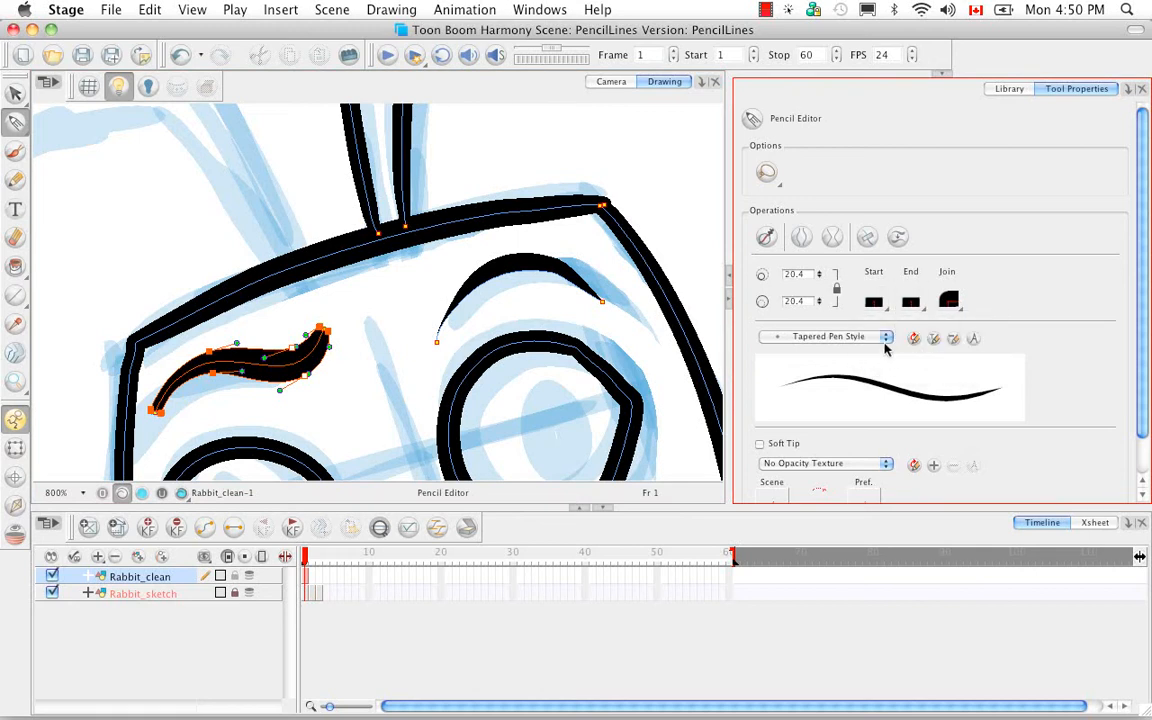
- Deselect the eyebrow and check the drawing with the pencil centrelines hidden, and show the centrelines again
{"action": "left_click", "coordinate": [335, 392]}
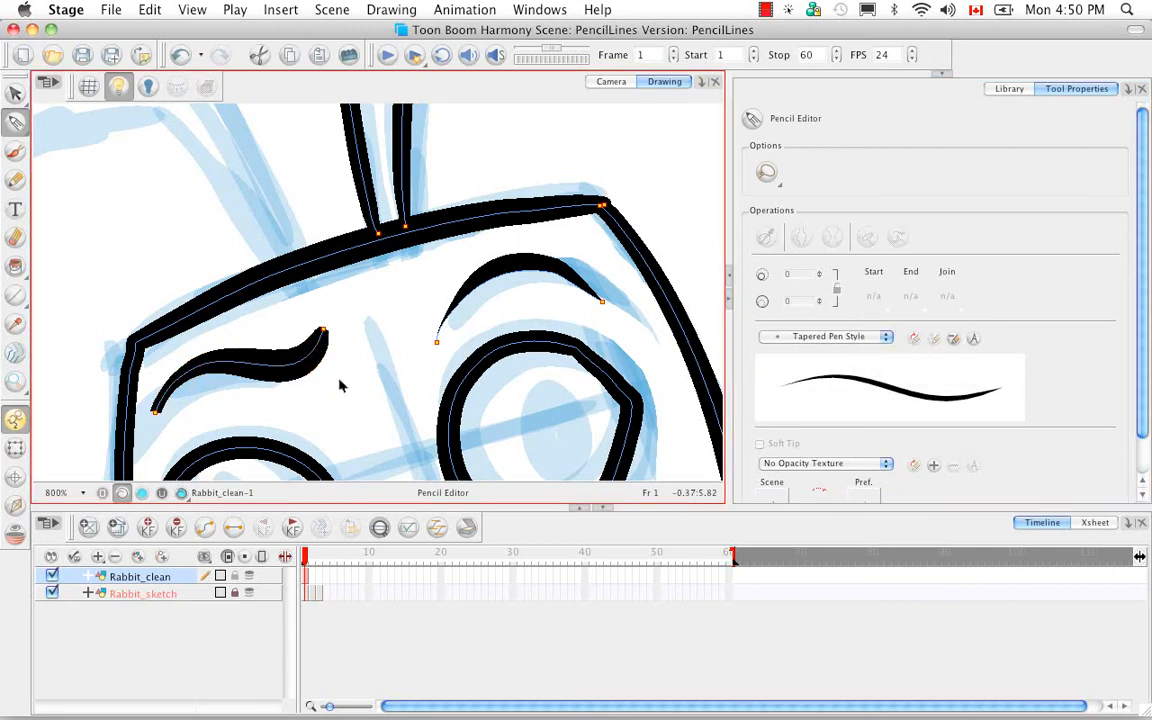
{"action": "key", "text": "d"}
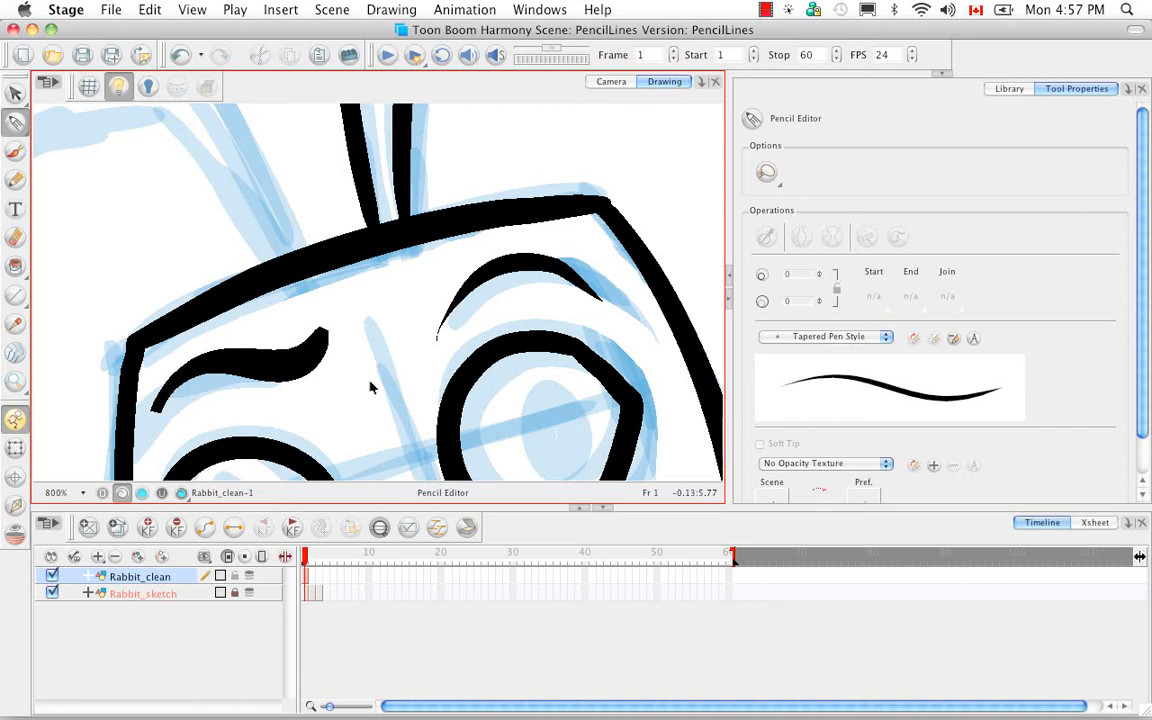
{"action": "key", "text": "d"}
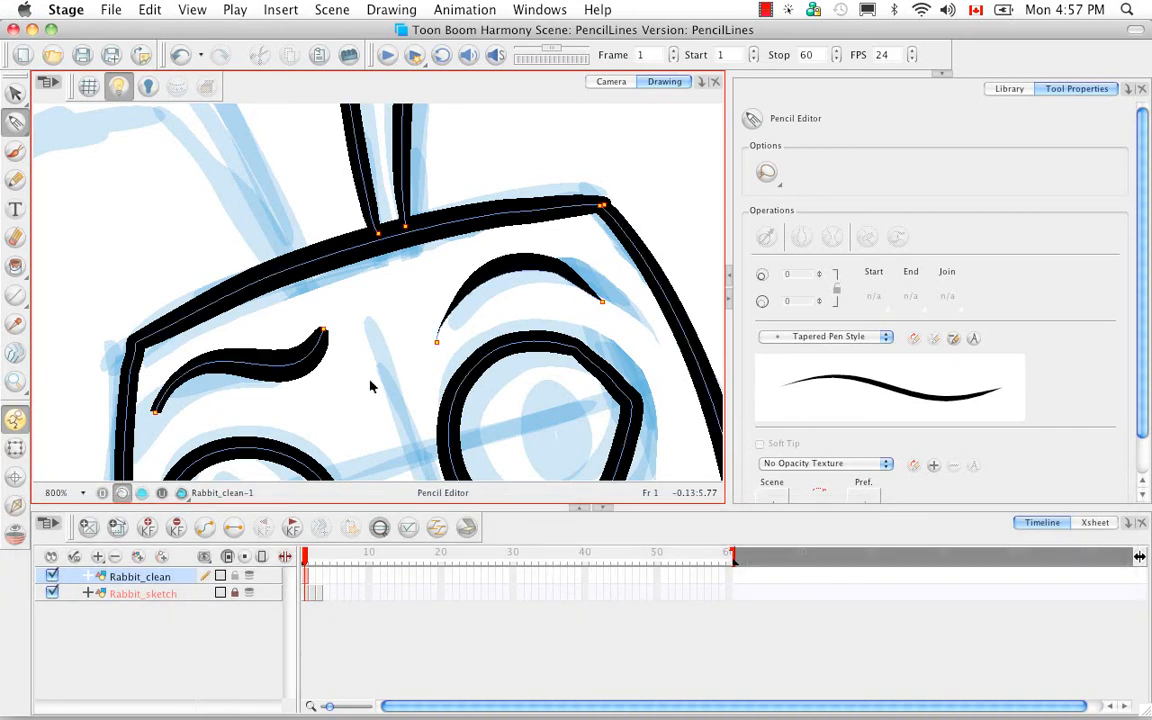
- Try the Uniform Pen Style template on the left eyebrow, and undo it
{"action": "left_click", "coordinate": [270, 345]}
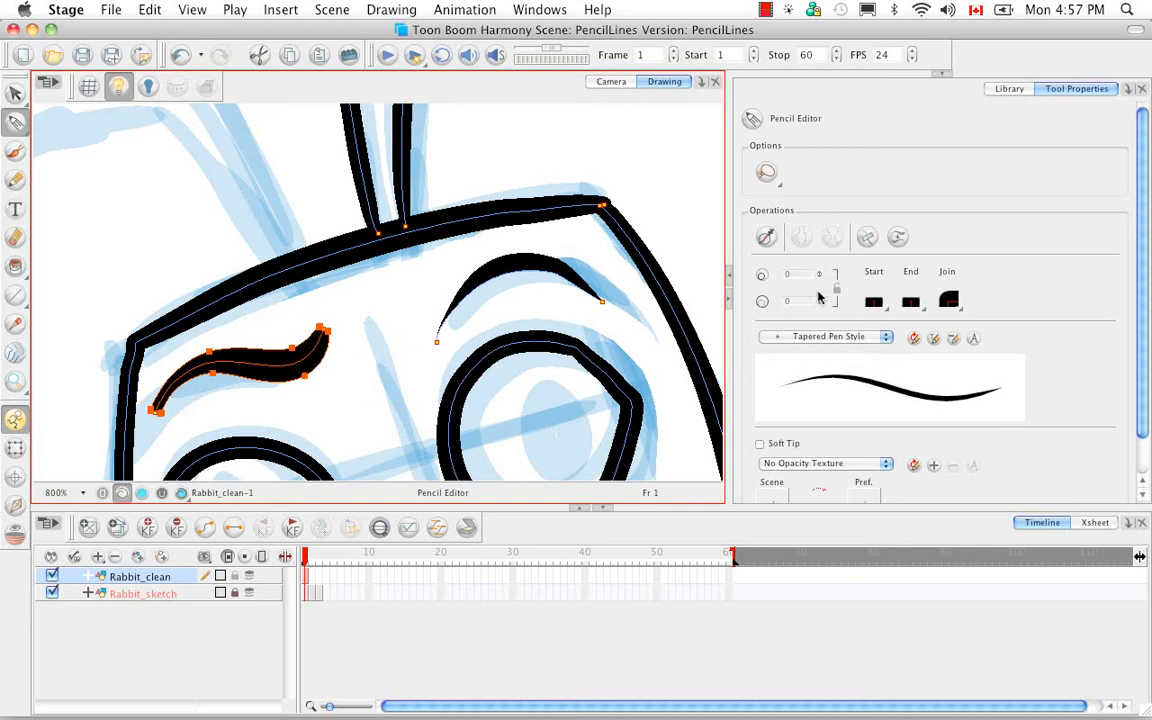
{"action": "left_click", "coordinate": [885, 338]}
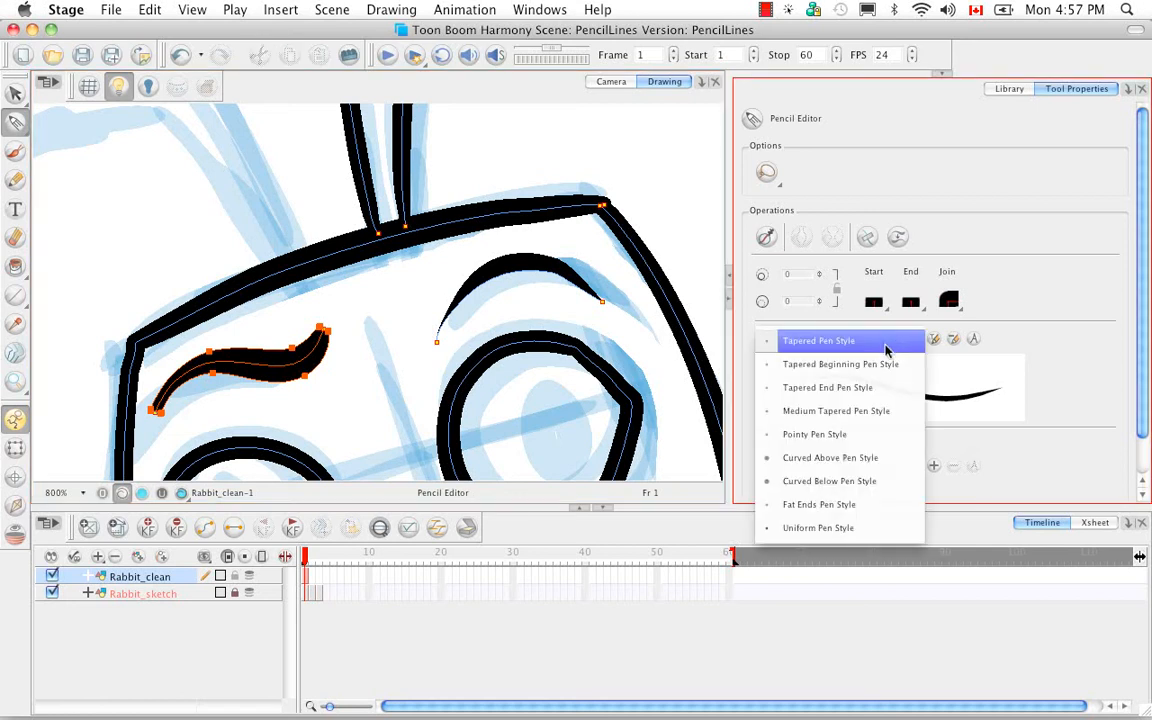
{"action": "left_click", "coordinate": [888, 528]}
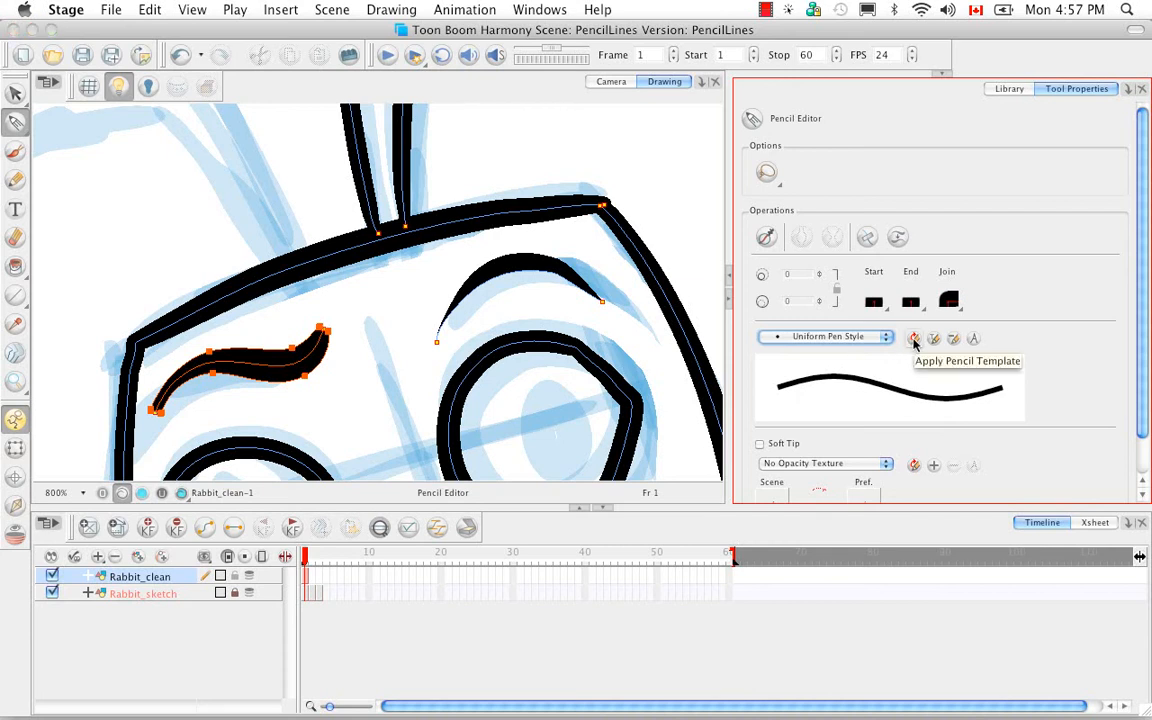
{"action": "left_click", "coordinate": [914, 340]}
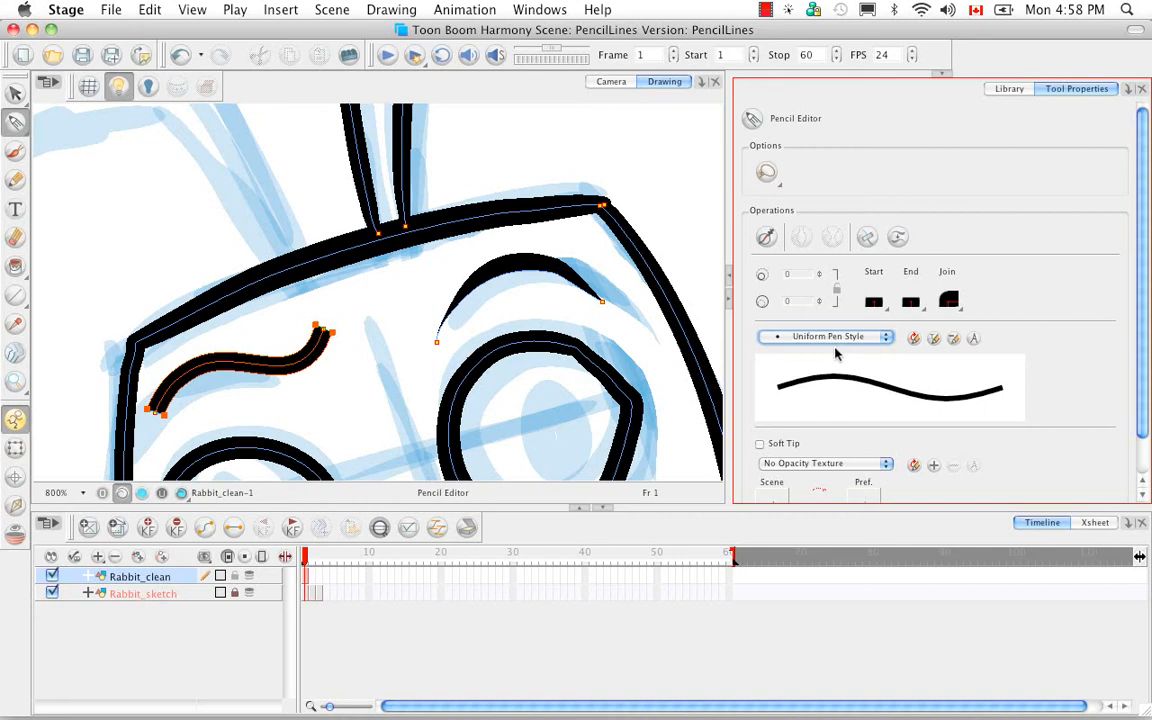
{"action": "key", "text": "super+z"}
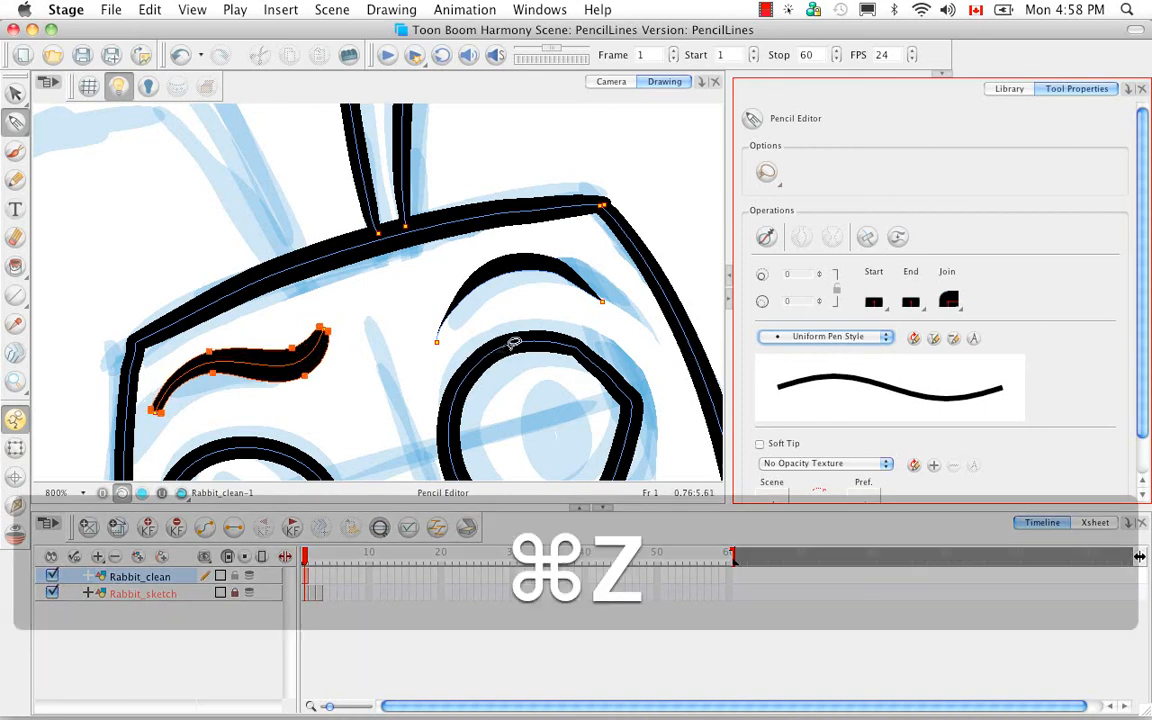
- Draw a short slanted pencil stroke in the empty area above the left eyebrow, outside the head, and select it with the Pencil Editor
{"action": "left_click", "coordinate": [16, 179]}
{"action": "left_click_drag", "start_coordinate": [145, 230], "coordinate": [237, 198]}
{"action": "left_click", "coordinate": [18, 122]}
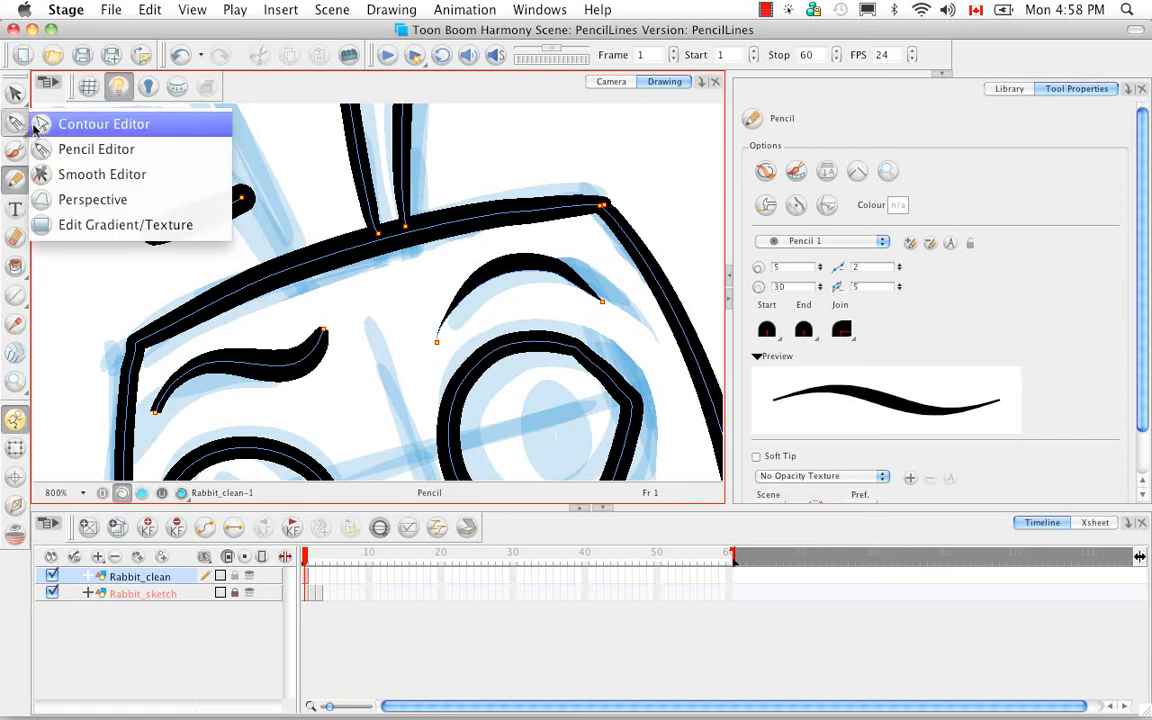
{"action": "left_click", "coordinate": [96, 149]}
{"action": "left_click", "coordinate": [182, 207]}
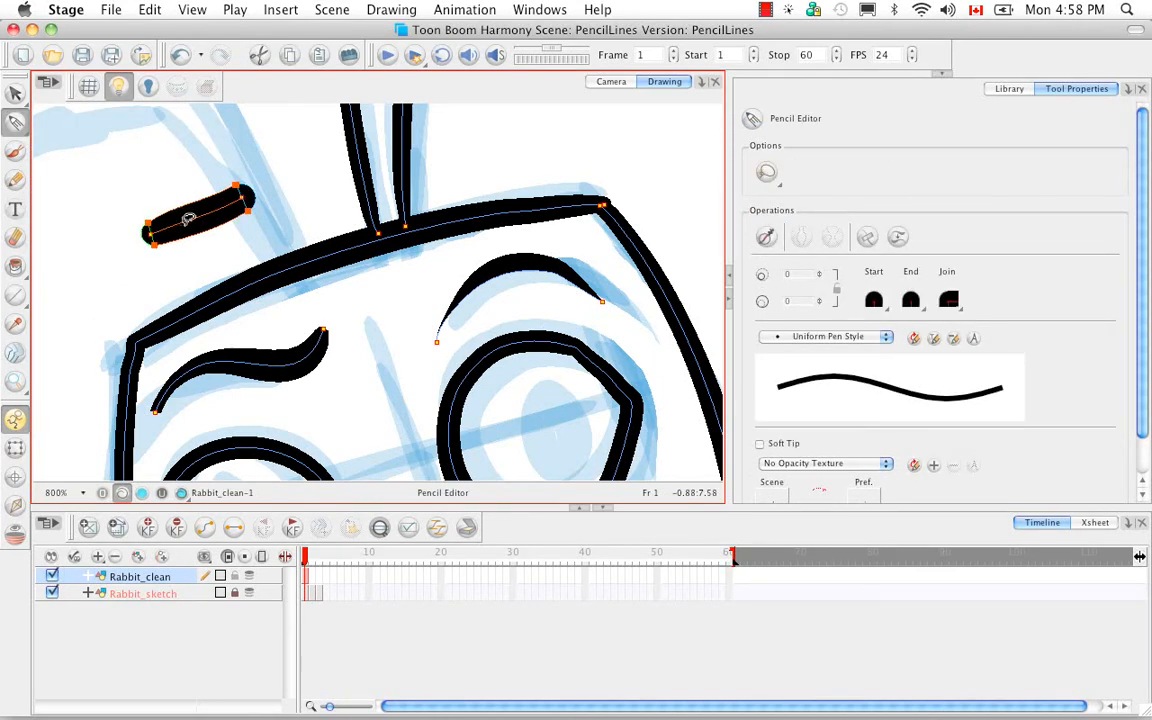
- Add three pairs of contour points along the short stroke, pull some outward to give it a bumpy, uneven thickness, and deselect it
{"action": "left_click", "coordinate": [184, 235], "text": "super"}
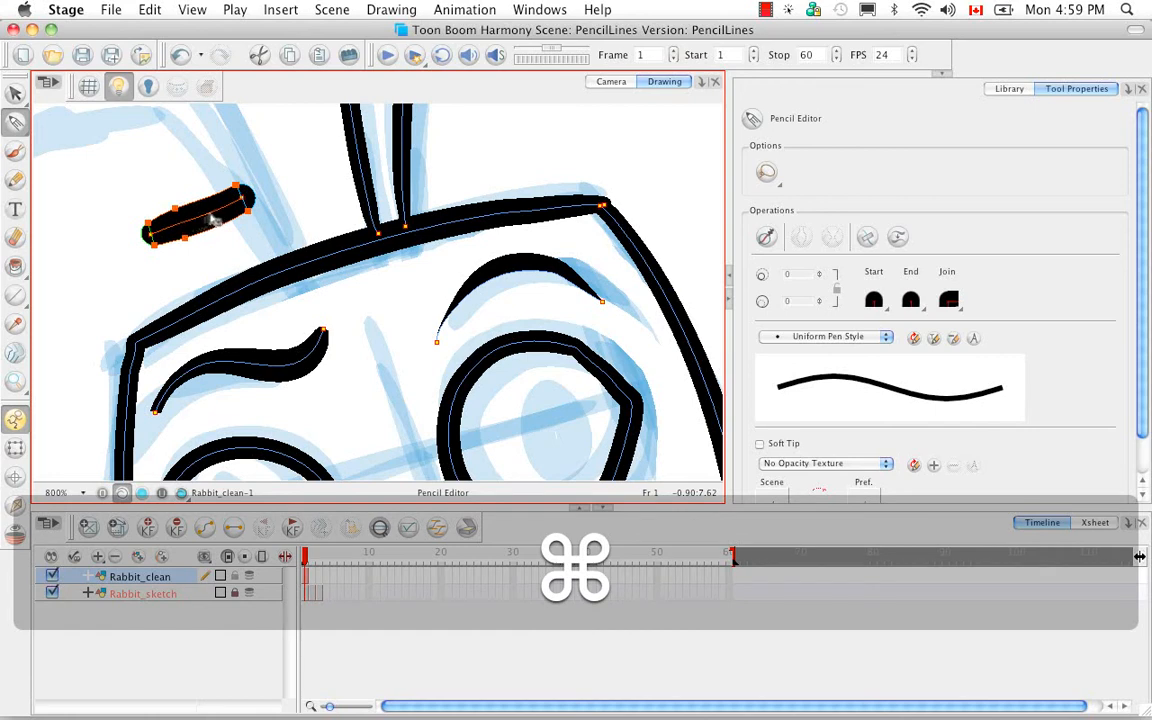
{"action": "left_click", "coordinate": [203, 216], "text": "super"}
{"action": "left_click", "coordinate": [223, 207], "text": "super"}
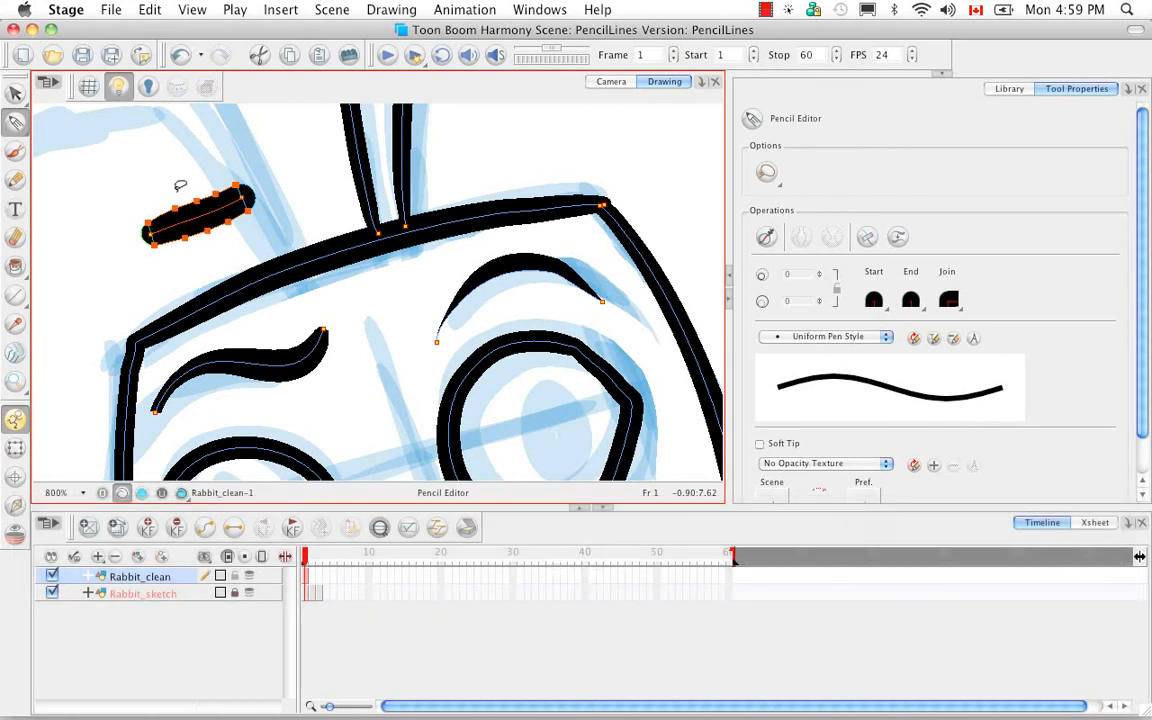
{"action": "left_click", "coordinate": [180, 212]}
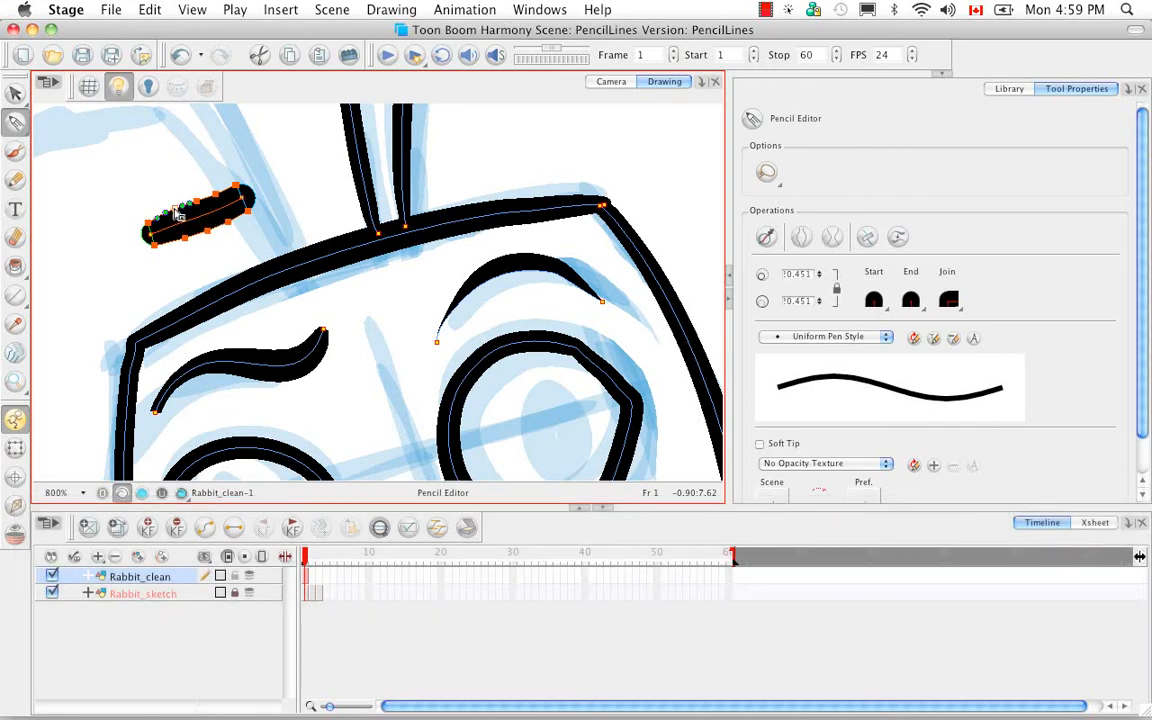
{"action": "mouse_move", "coordinate": [178, 214]}
{"action": "left_mouse_down"}
{"action": "mouse_move", "coordinate": [214, 201]}
{"action": "mouse_move", "coordinate": [190, 172]}
{"action": "mouse_move", "coordinate": [161, 195]}
{"action": "left_mouse_up"}
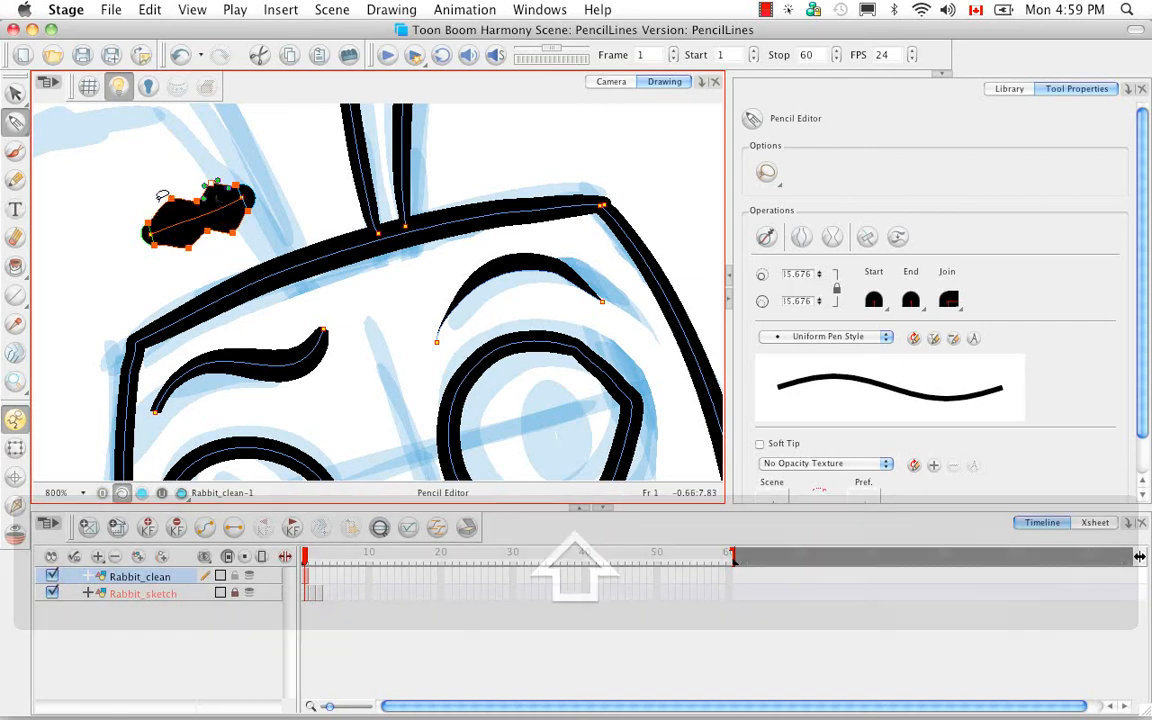
{"action": "left_click", "coordinate": [161, 197]}
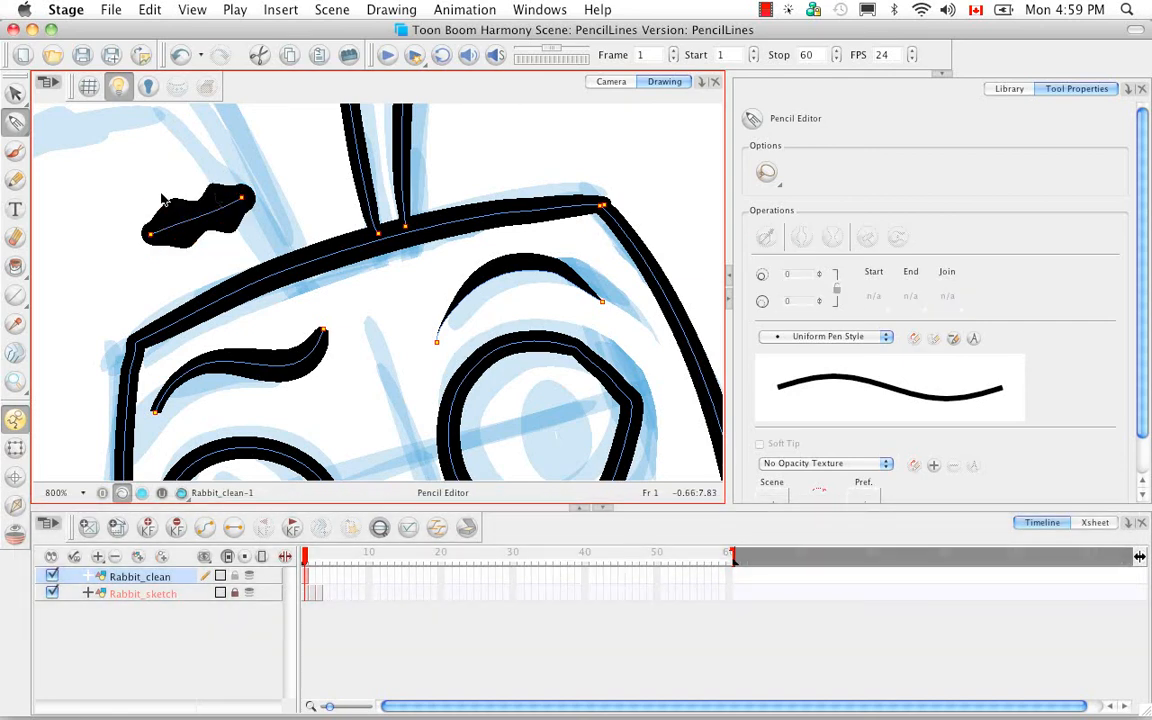
- Save the bumpy stroke's shape as a new pencil template and rename it MyPencil02
{"action": "left_click", "coordinate": [232, 203]}
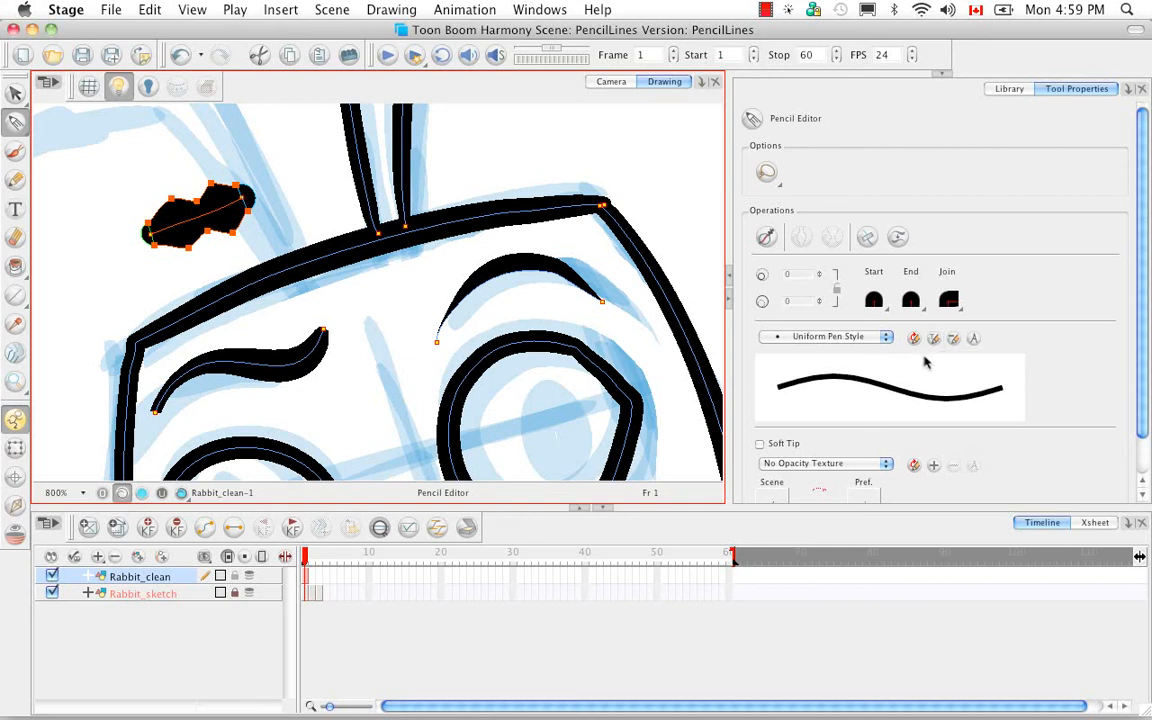
{"action": "left_click", "coordinate": [886, 337]}
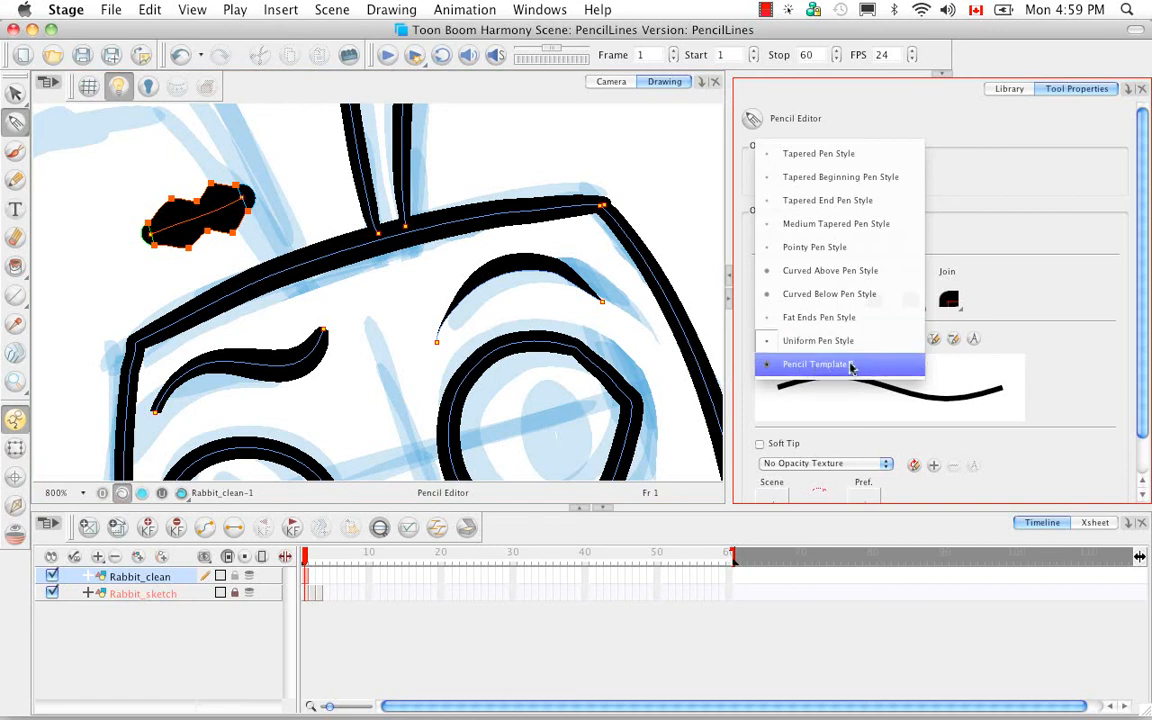
{"action": "left_click", "coordinate": [851, 365]}
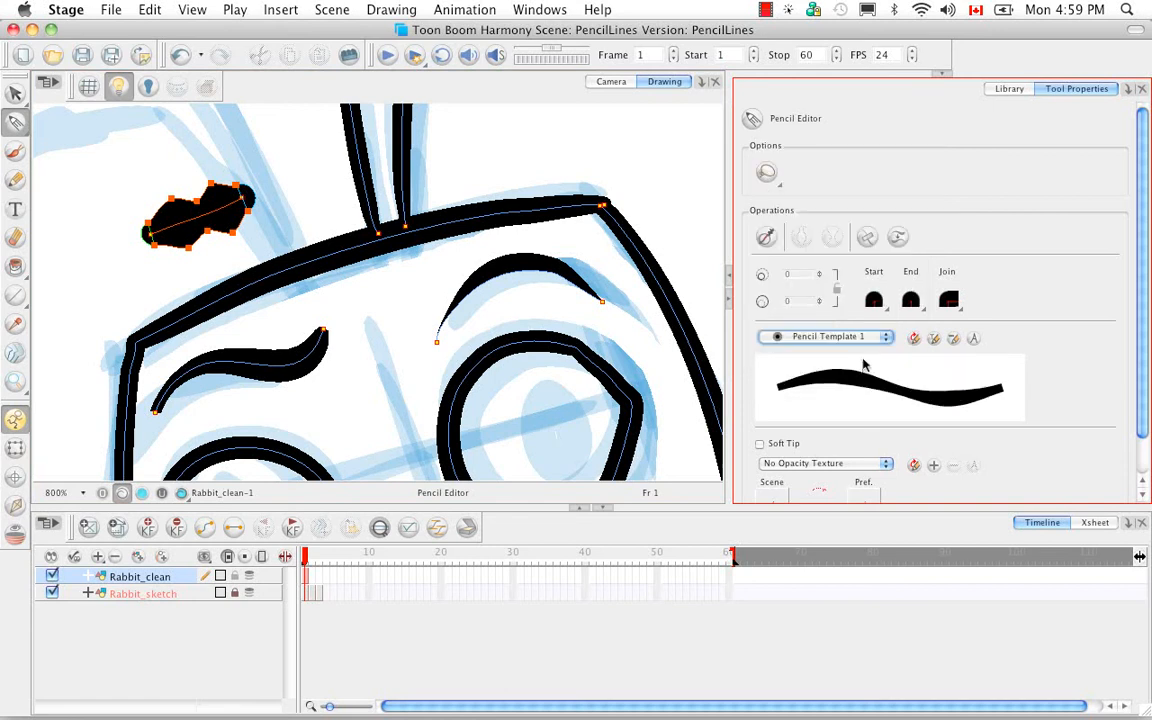
{"action": "left_click", "coordinate": [974, 339]}
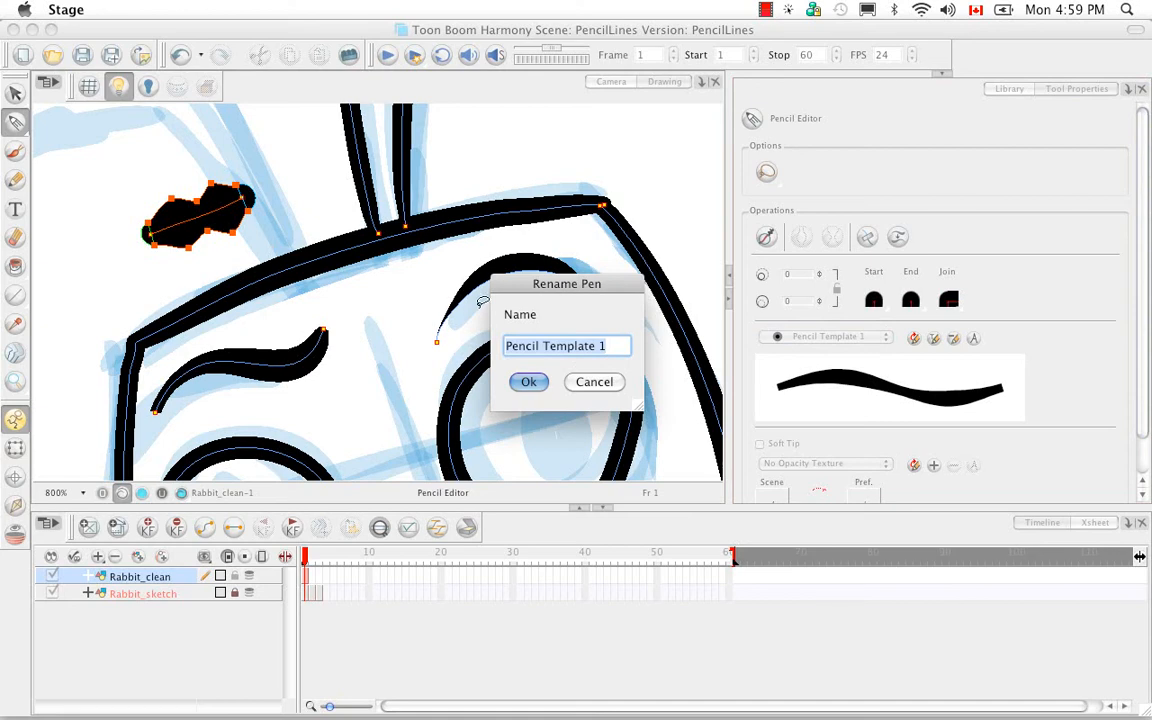
{"action": "type", "text": "My"}
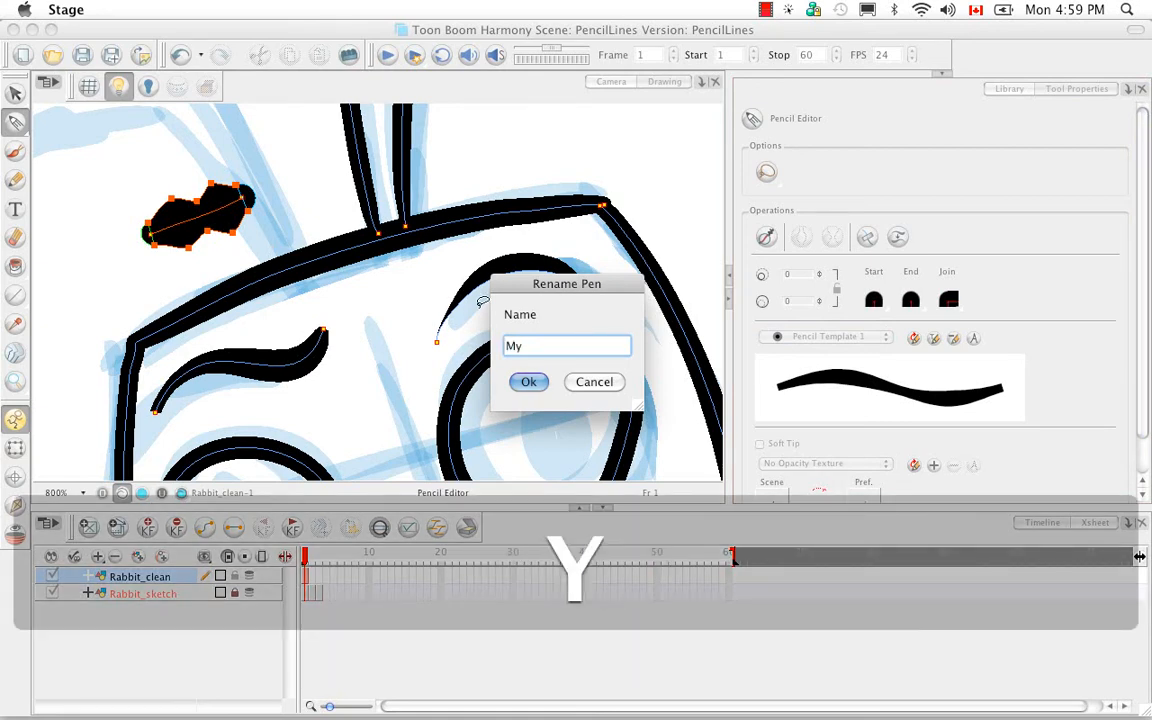
{"action": "type", "text": "Pencil02"}
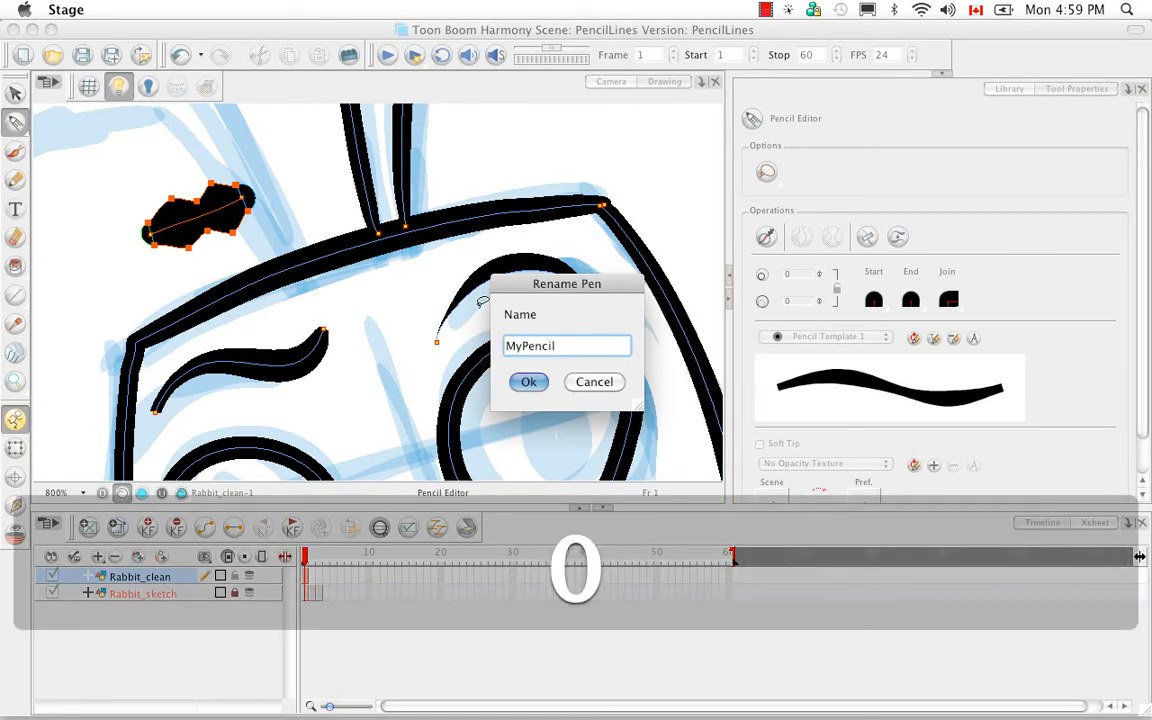
{"action": "left_click", "coordinate": [530, 382]}
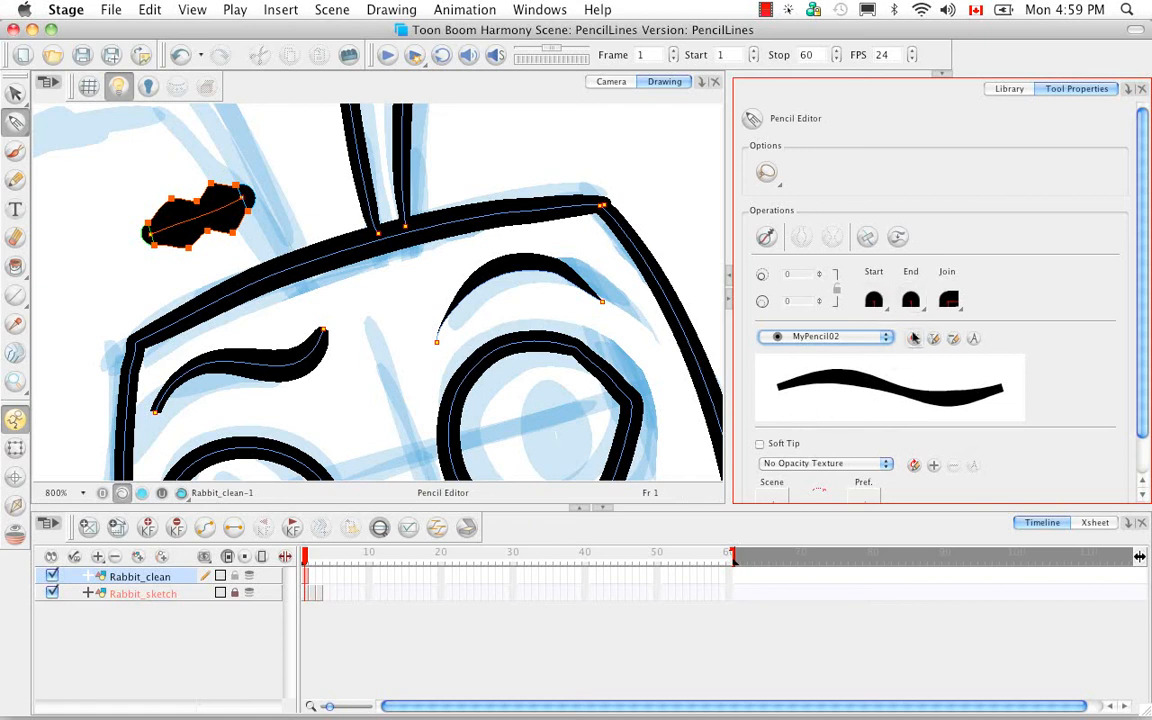
- Draw a nearly horizontal stroke above the head, to the right of the ear lines, with the Pencil tool and the MyPencil02 preset
{"action": "left_click", "coordinate": [16, 181]}
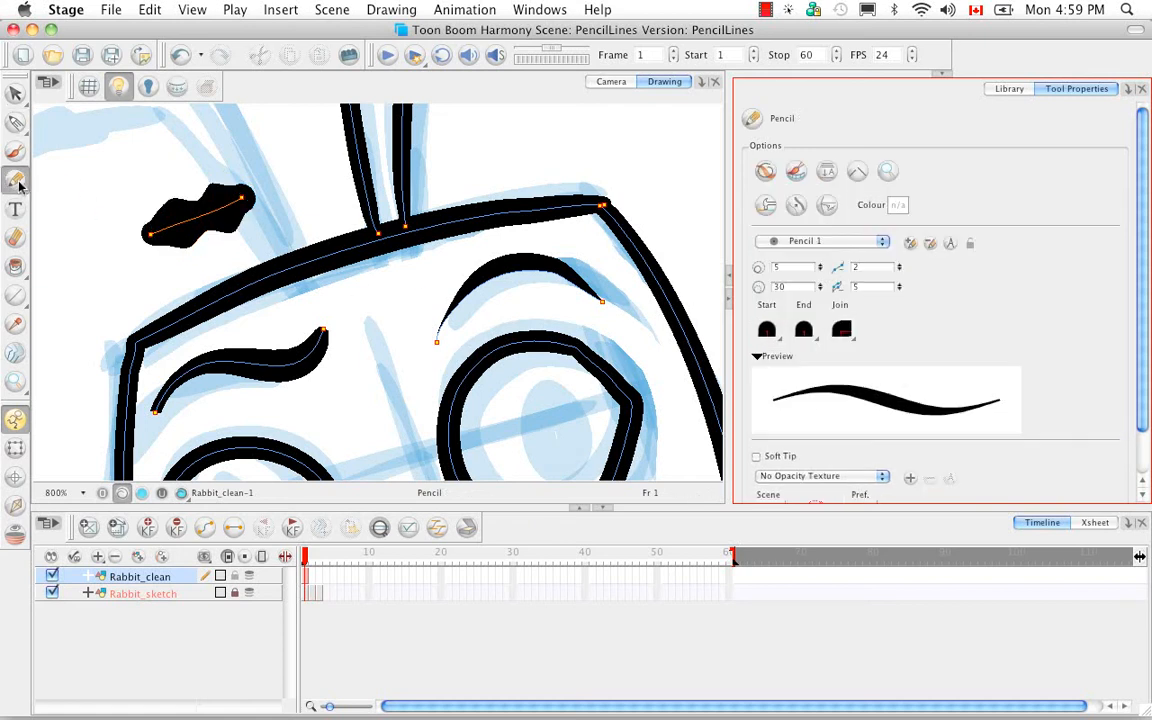
{"action": "left_click", "coordinate": [882, 244]}
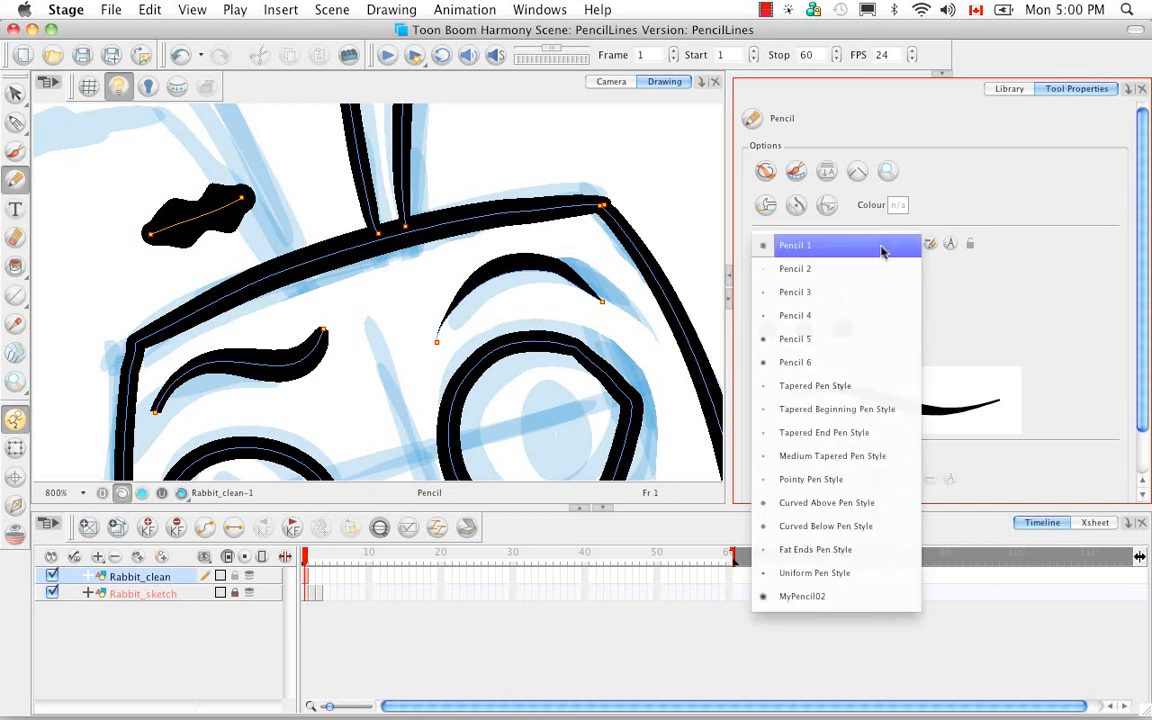
{"action": "left_click", "coordinate": [805, 598]}
{"action": "left_click_drag", "start_coordinate": [464, 157], "coordinate": [610, 151]}
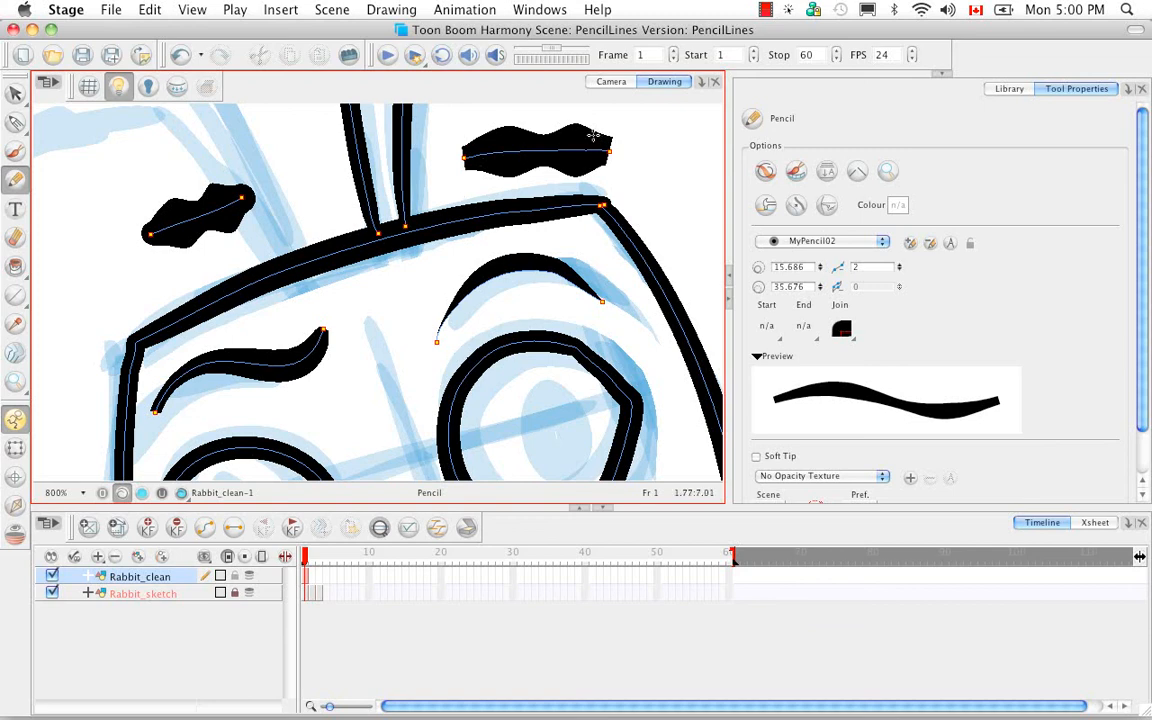
- Return to the Pencil Editor, choose the Uniform Pen Style template, and switch back to MyPencil02
{"action": "mouse_move", "coordinate": [15, 122]}
{"action": "left_mouse_down"}
{"action": "mouse_move", "coordinate": [60, 119]}
{"action": "mouse_move", "coordinate": [100, 149]}
{"action": "left_mouse_up"}
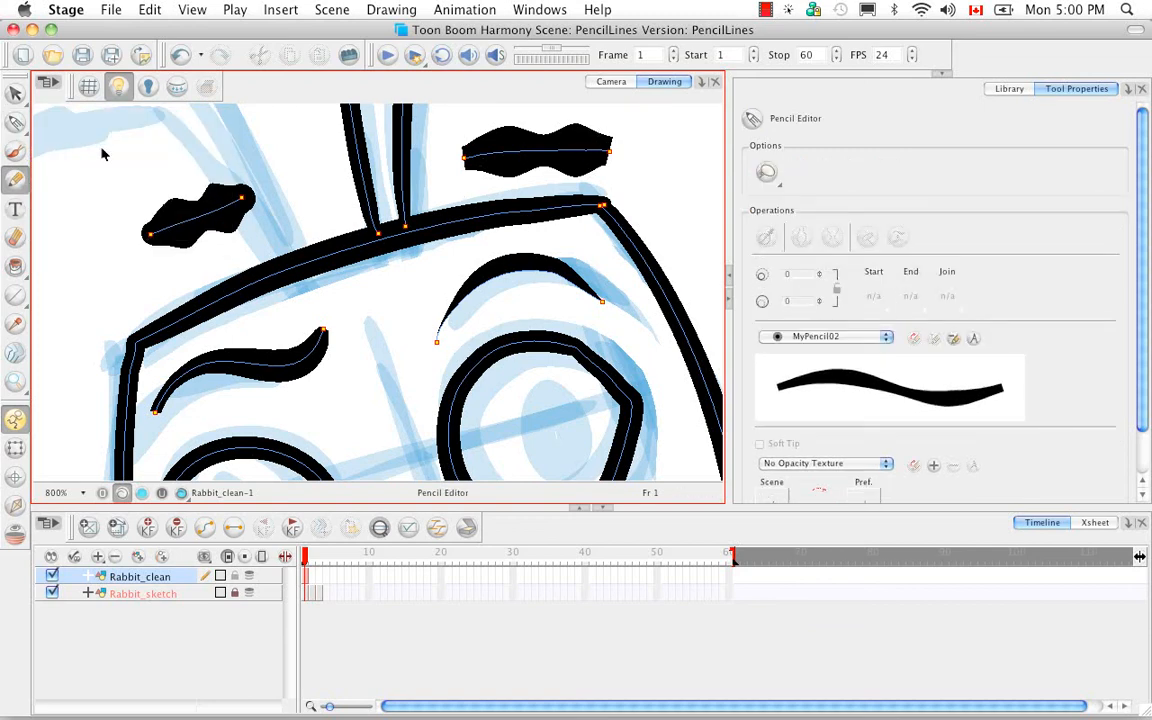
{"action": "left_click", "coordinate": [887, 340]}
{"action": "left_click", "coordinate": [885, 318]}
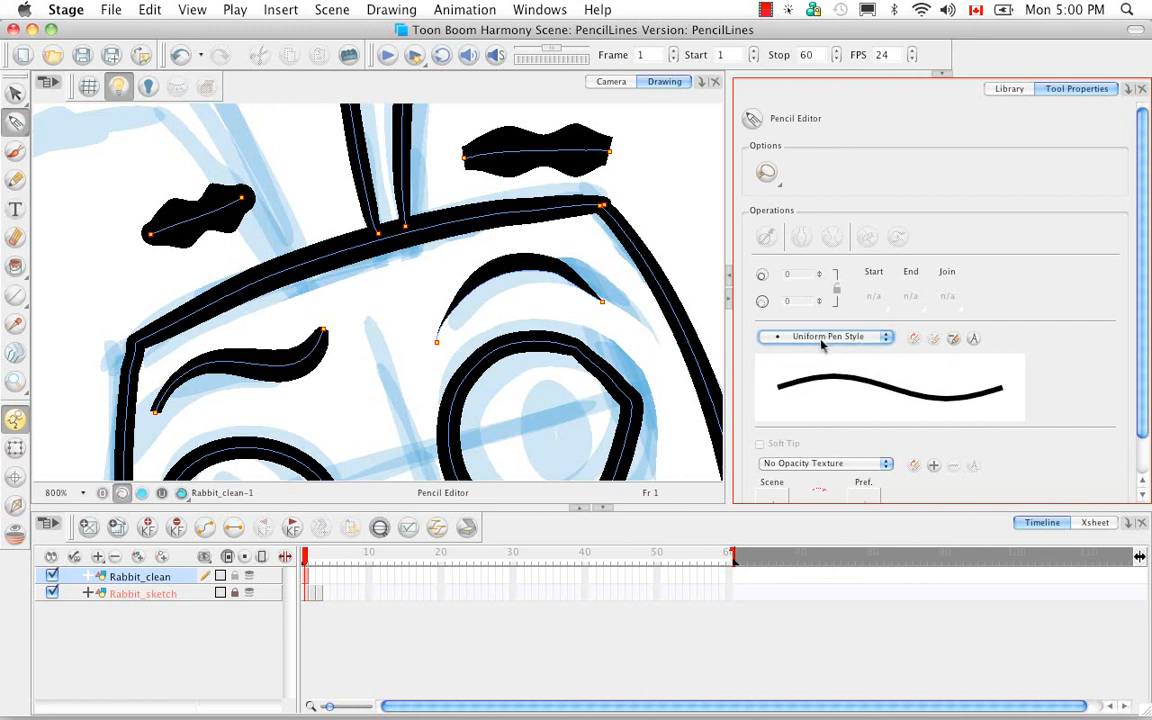
{"action": "left_click", "coordinate": [885, 337]}
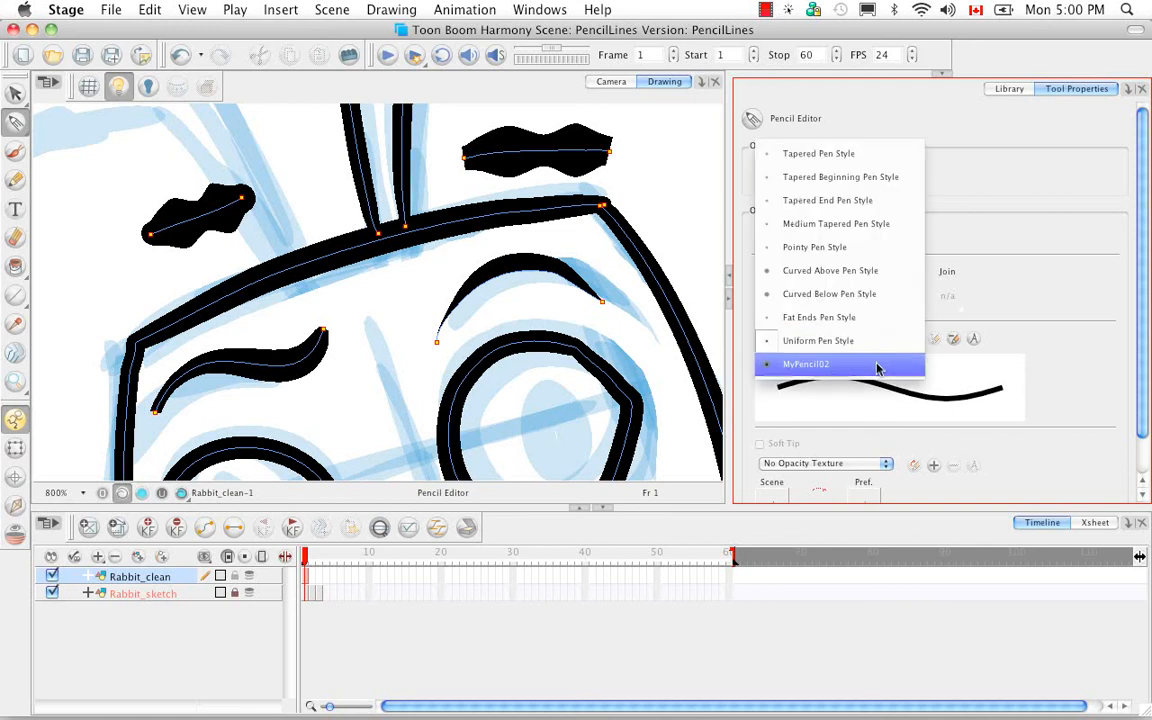
{"action": "left_click", "coordinate": [877, 366]}
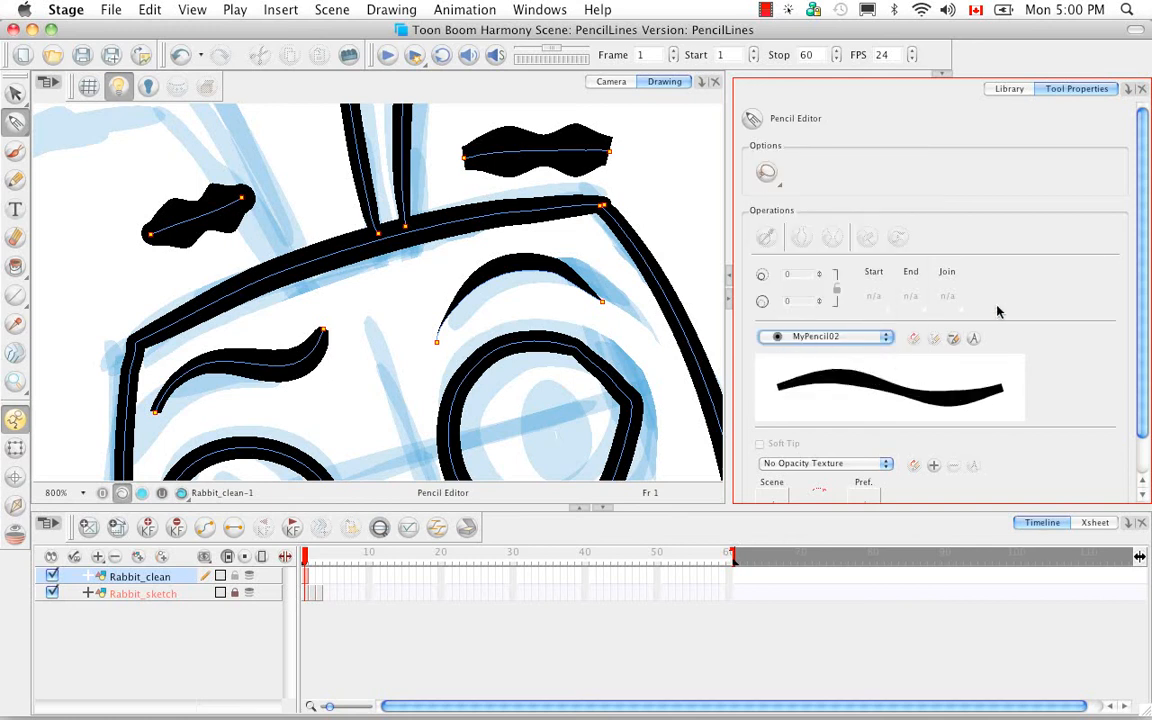
- Set the Pencil tool's start and end tips to Round and draw a short downward-curving MyPencil02 stroke beside the bumpy horizontal stroke above the head
{"action": "left_click", "coordinate": [16, 178]}
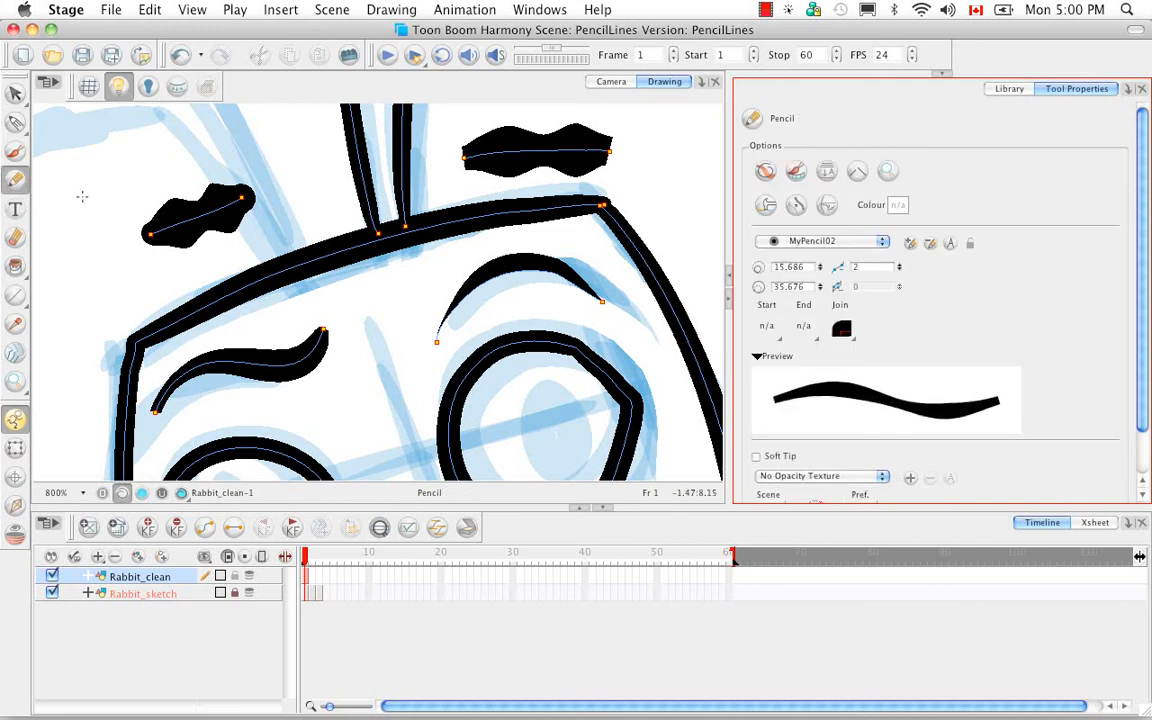
{"action": "left_click", "coordinate": [775, 337]}
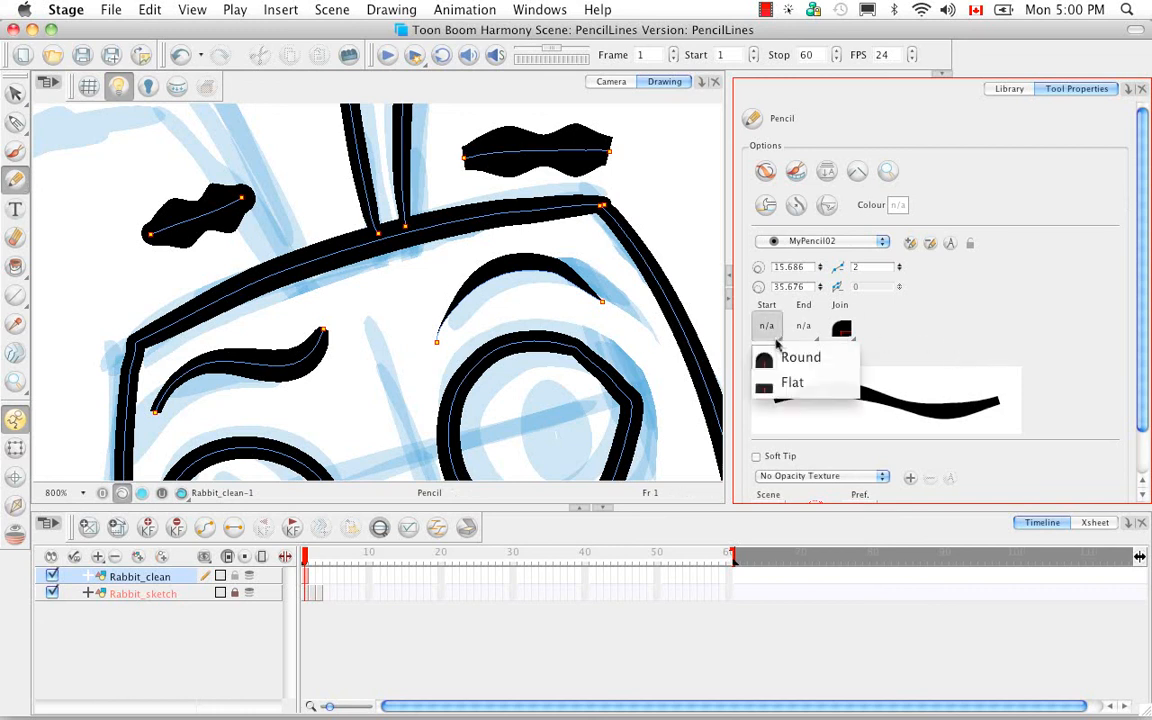
{"action": "left_click", "coordinate": [800, 357]}
{"action": "left_click", "coordinate": [803, 330]}
{"action": "left_click", "coordinate": [837, 357]}
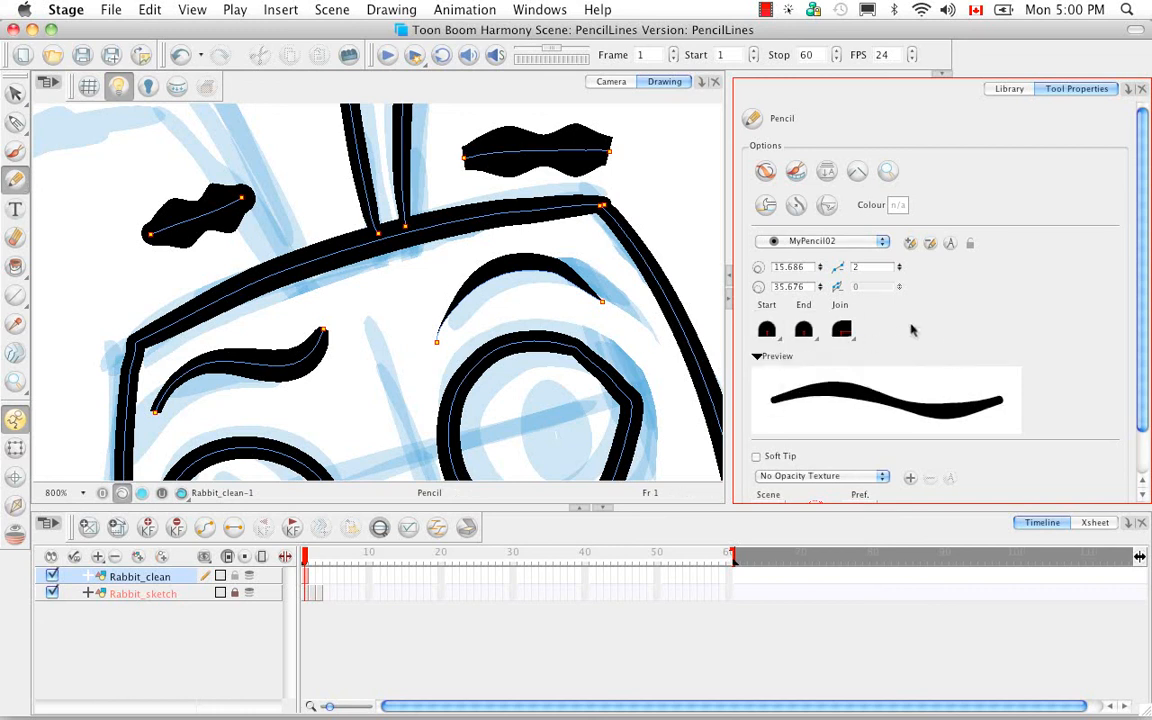
{"action": "left_click_drag", "start_coordinate": [640, 140], "coordinate": [678, 205]}
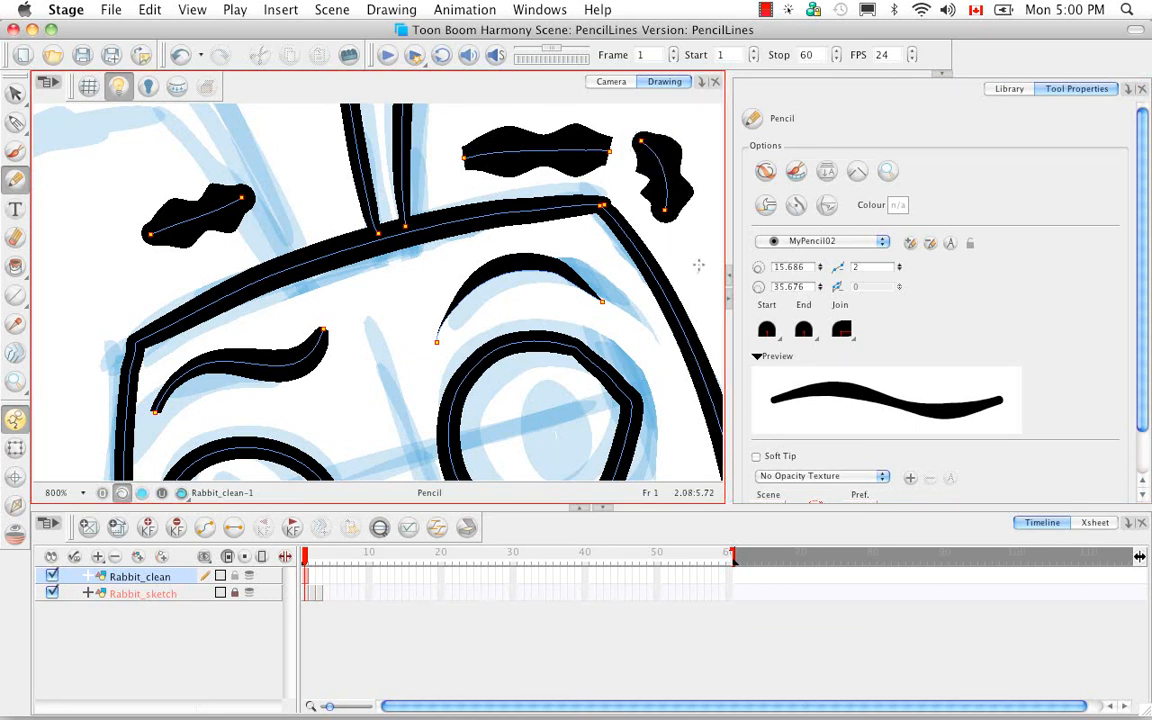
- With the Pencil Editor, copy the short round-tipped stroke's bumpy shape and paste it onto the eyebrow line above the right-hand eye
{"action": "left_click", "coordinate": [15, 122]}
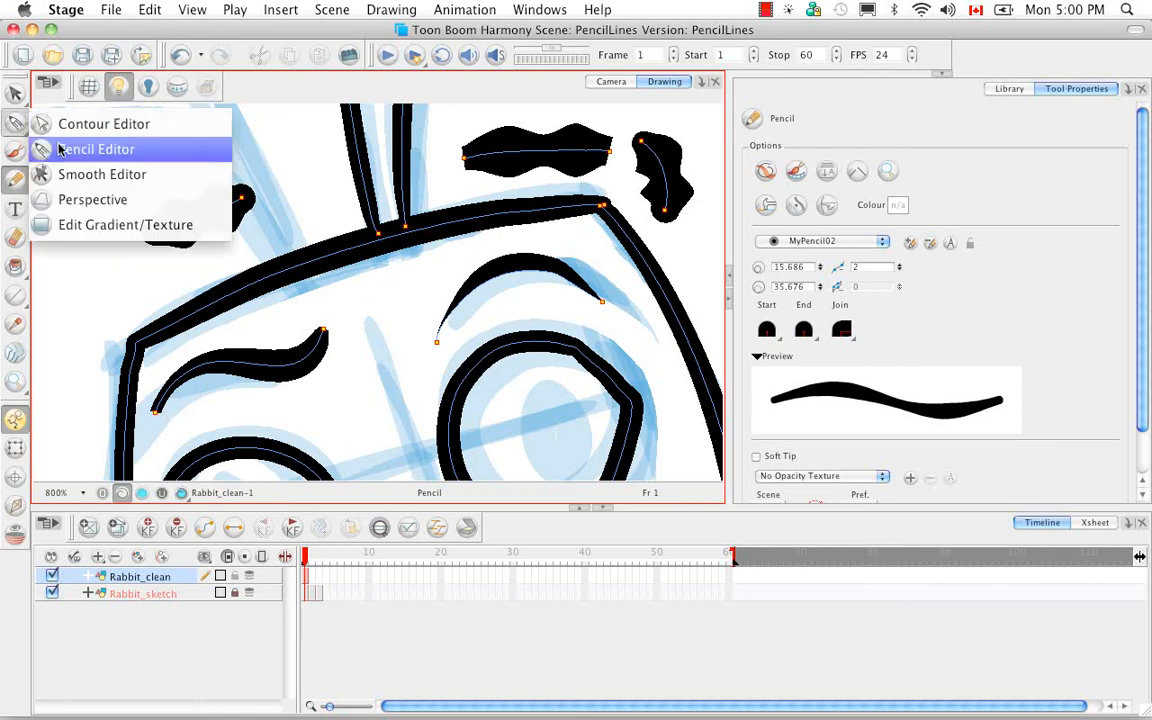
{"action": "left_click", "coordinate": [90, 147]}
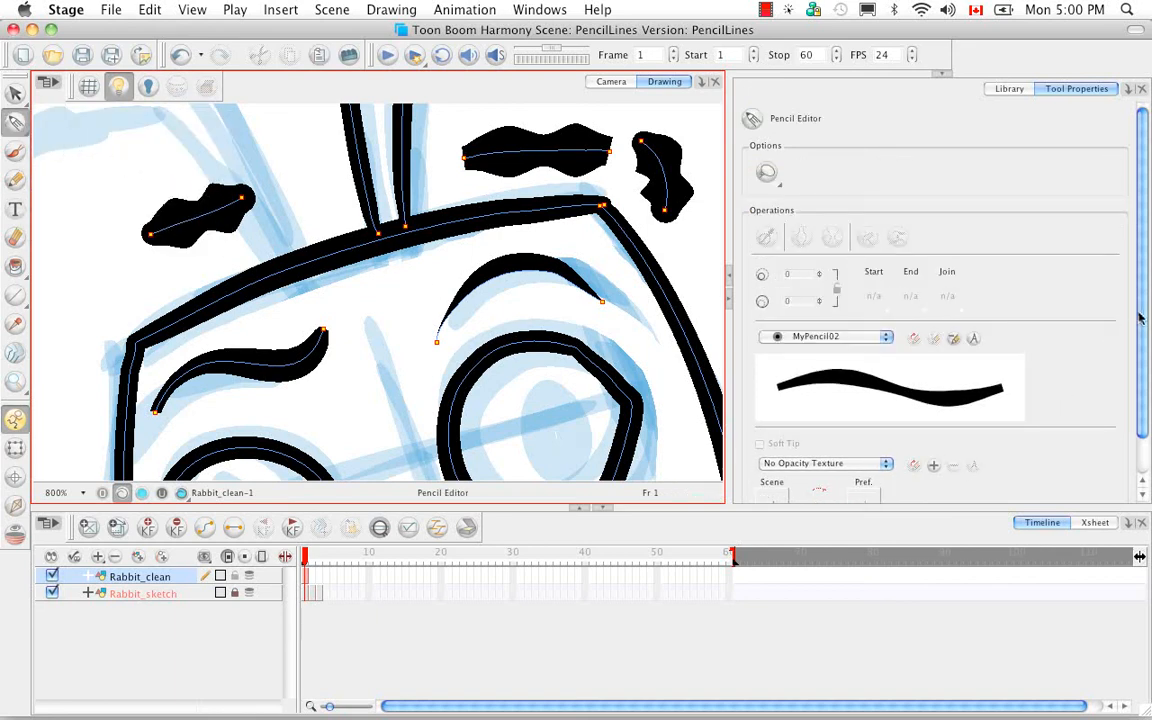
{"action": "scroll", "coordinate": [1138, 336], "scroll_direction": "down", "scroll_amount": 3}
{"action": "scroll", "coordinate": [1138, 343], "scroll_direction": "down", "scroll_amount": 1}
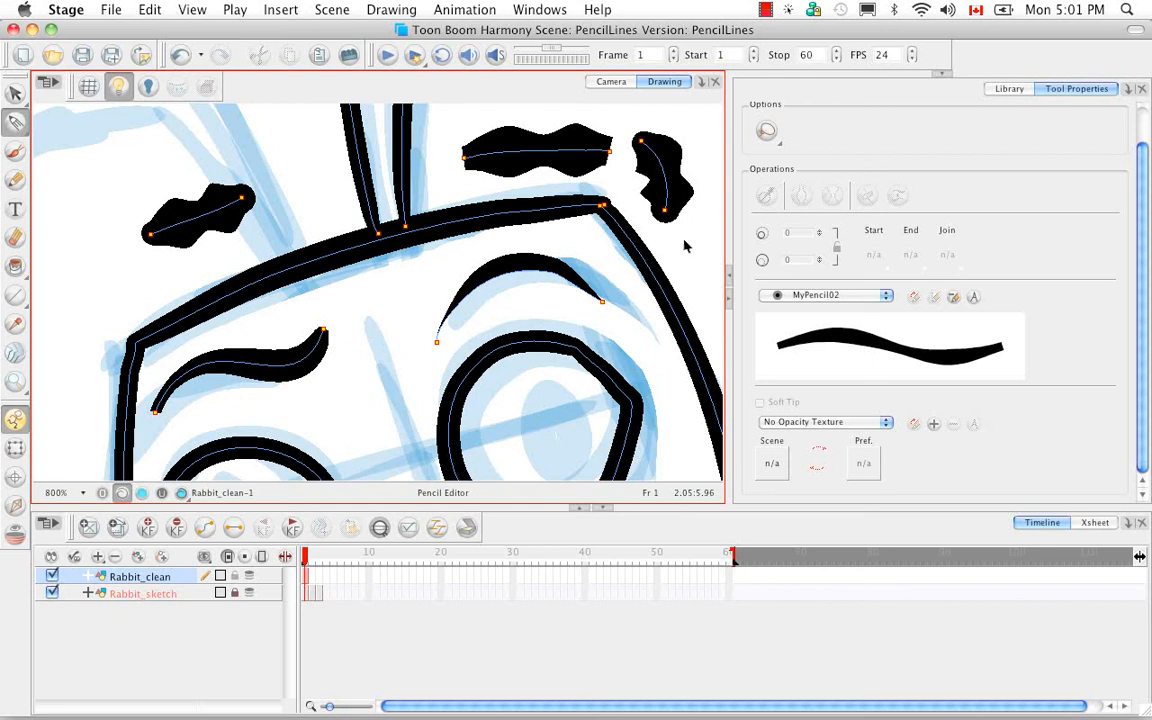
{"action": "left_click", "coordinate": [648, 170]}
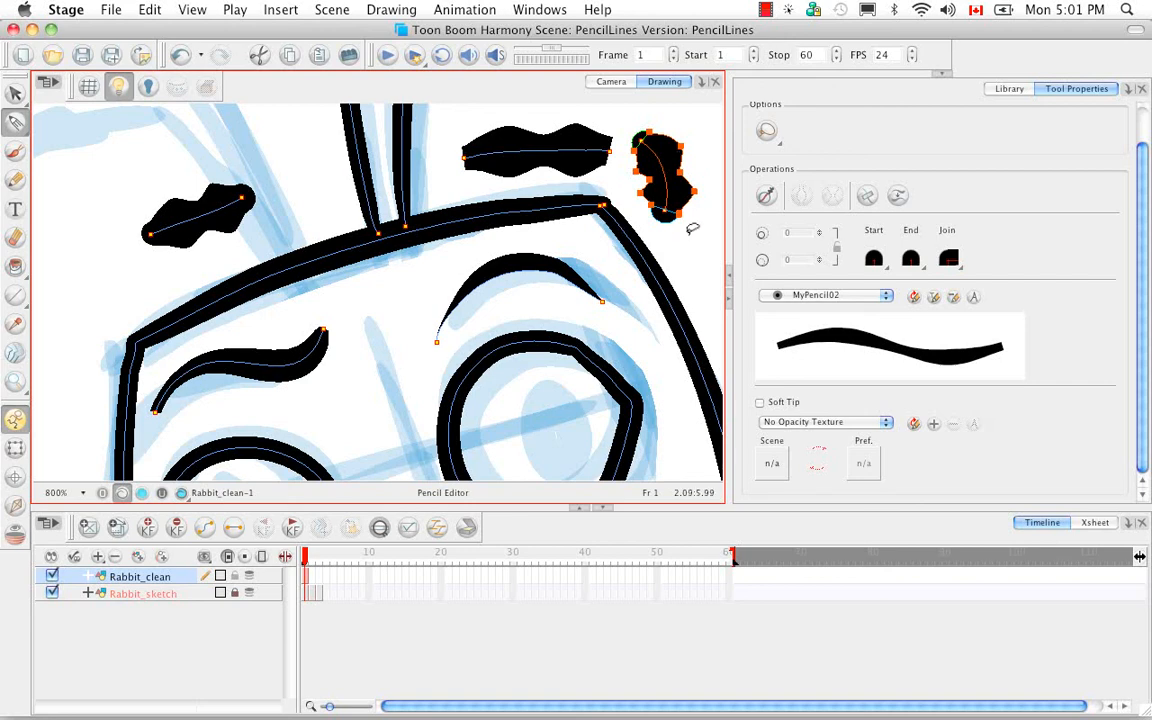
{"action": "key", "text": "super+c"}
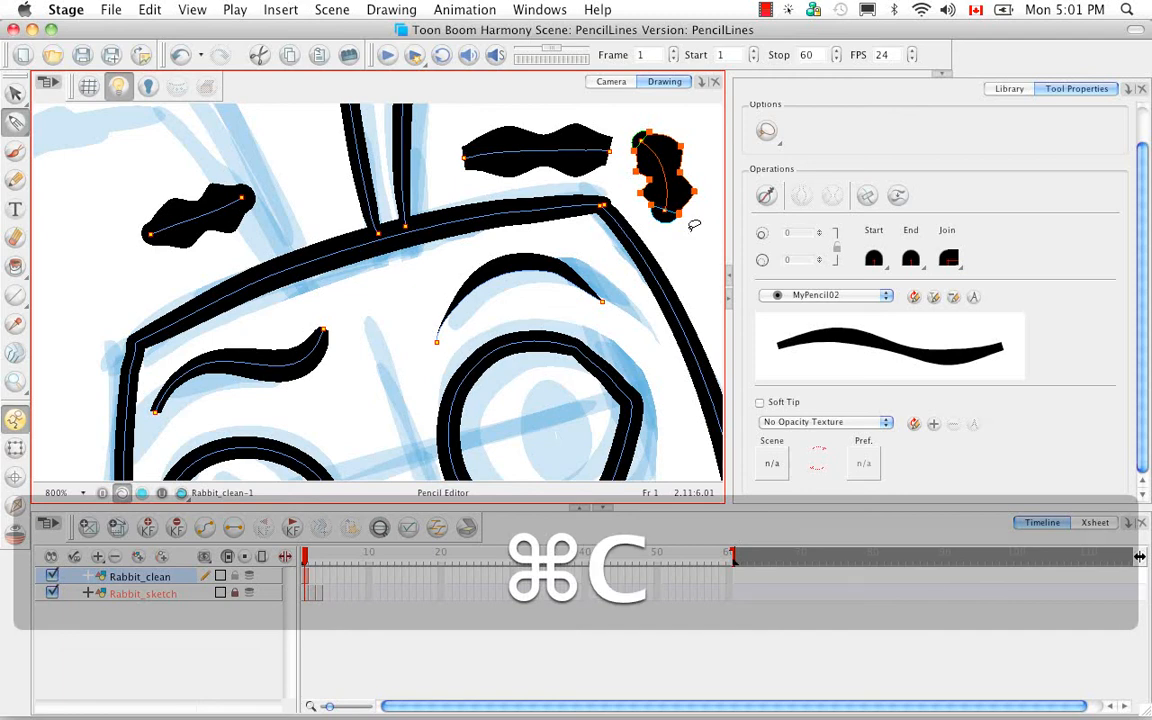
{"action": "left_click", "coordinate": [558, 268]}
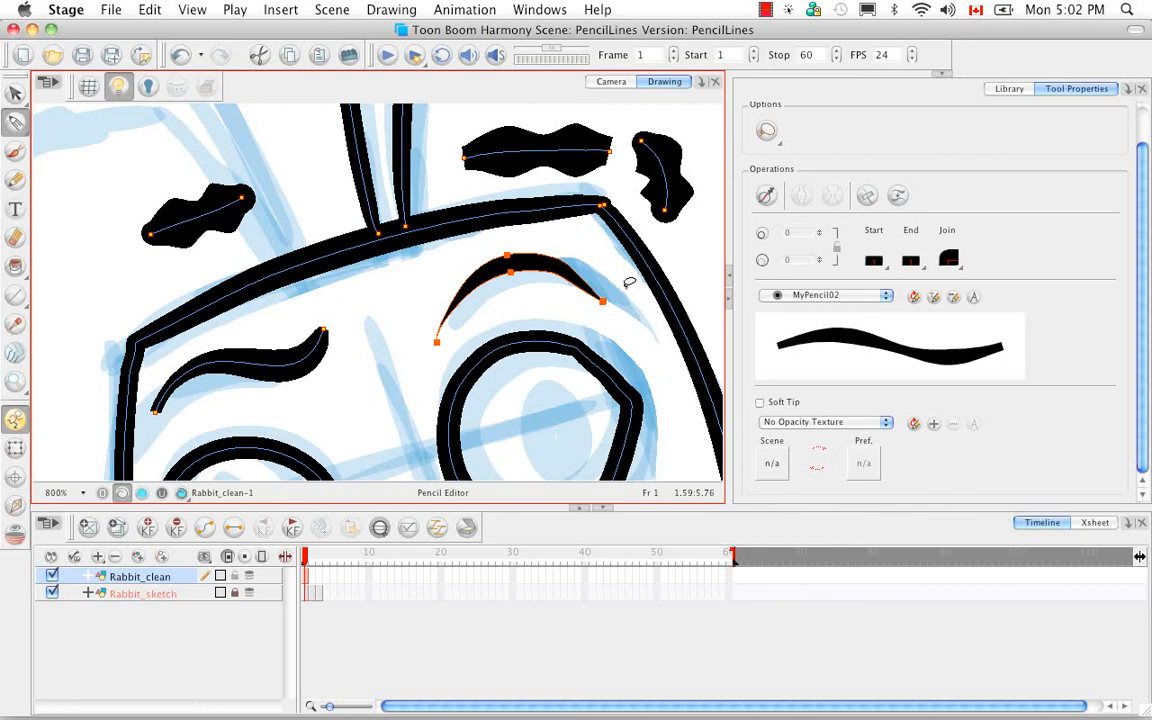
{"action": "key", "text": "super+v"}
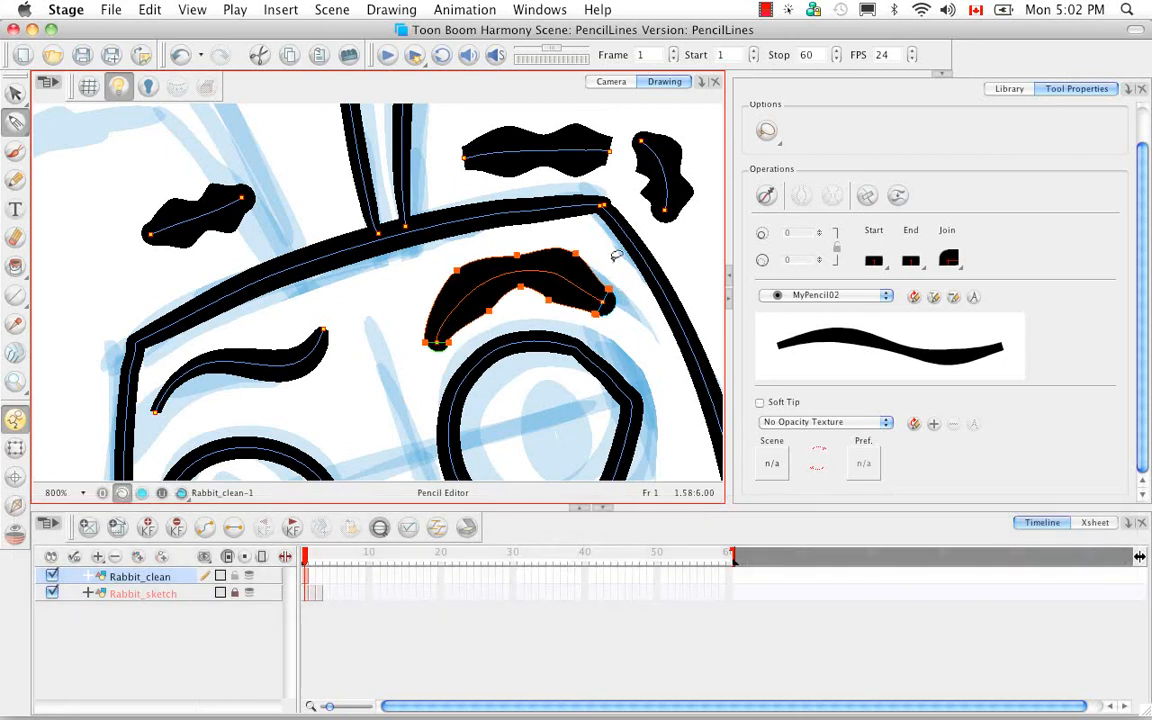